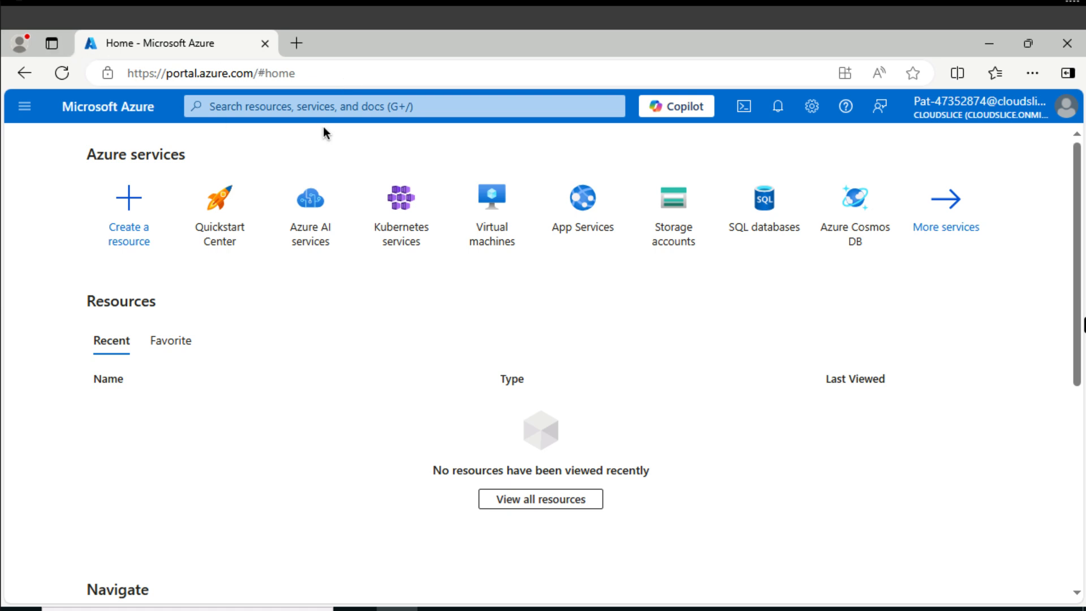
# Find the virtual networks service and start creating a new virtual network named webVNET.
pyautogui.click(317, 110)
pyautogui.write('vnet')
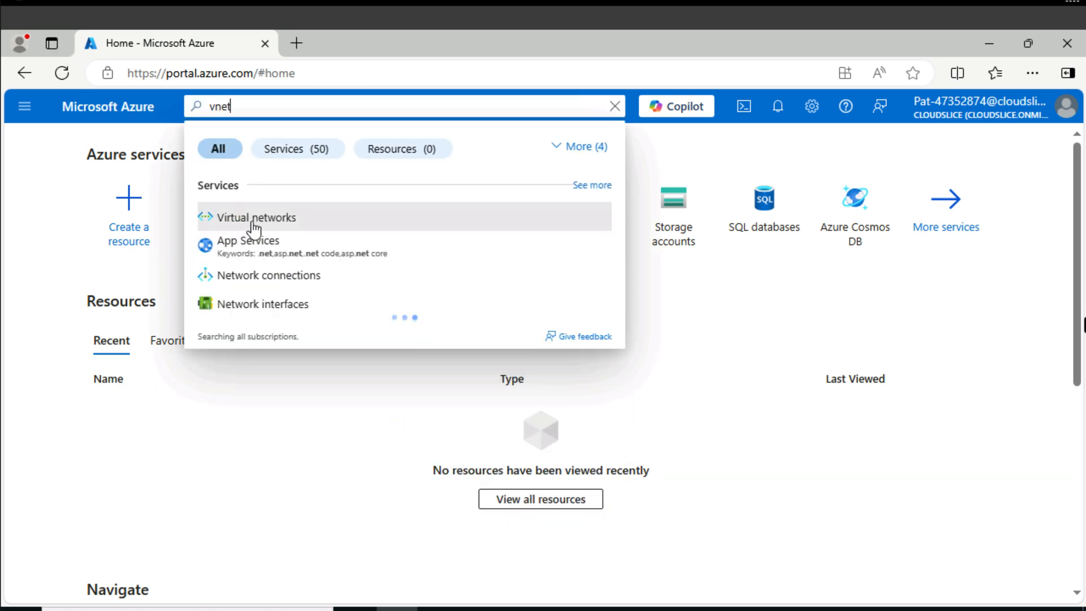
pyautogui.click(253, 224)
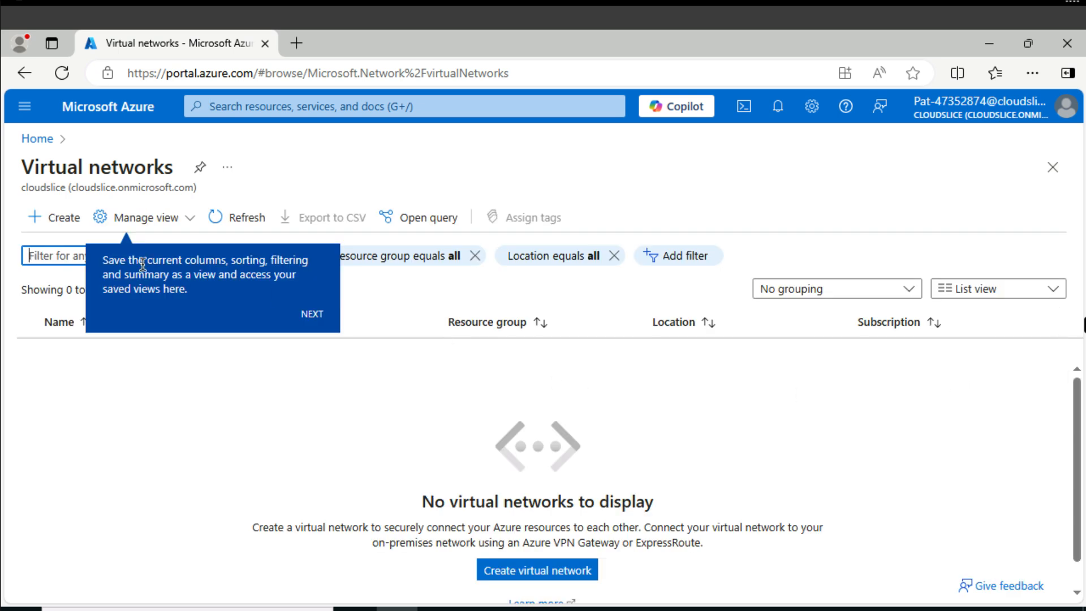
pyautogui.click(65, 219)
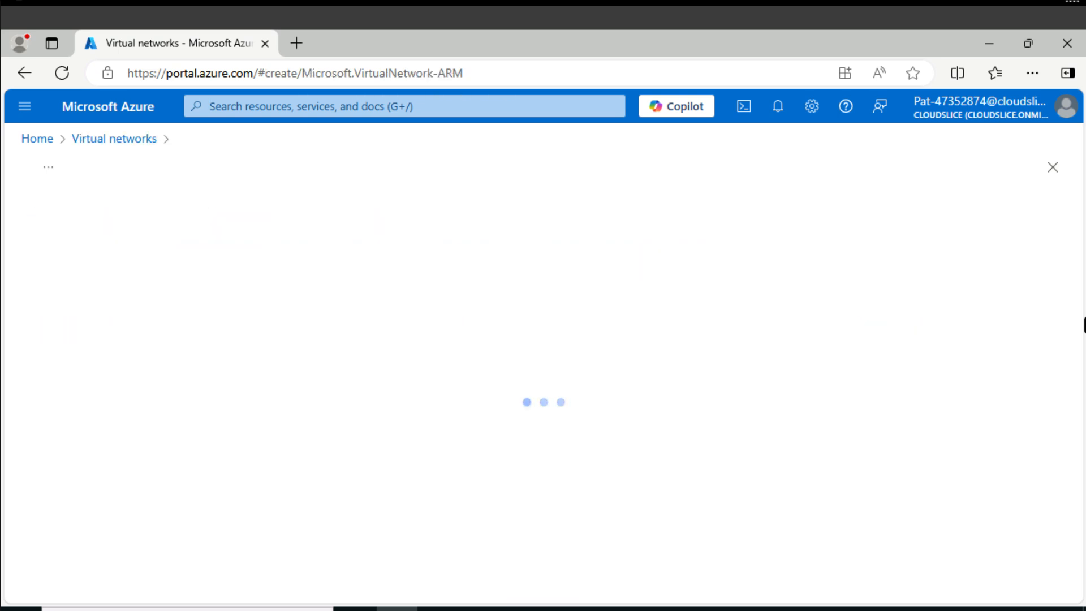
pyautogui.scroll(-3, 546, 388)
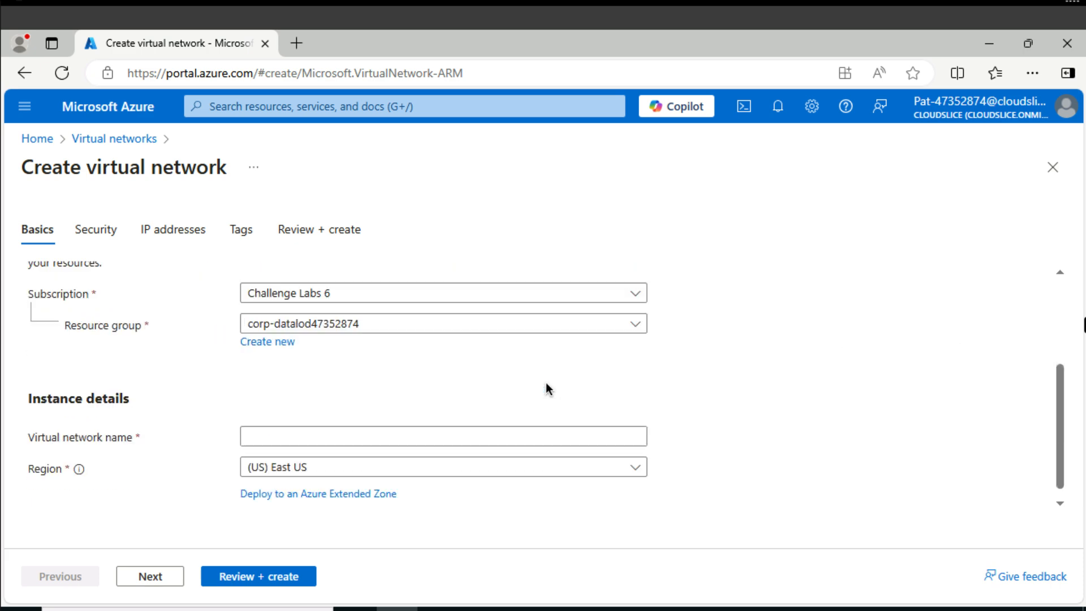
pyautogui.click(398, 429)
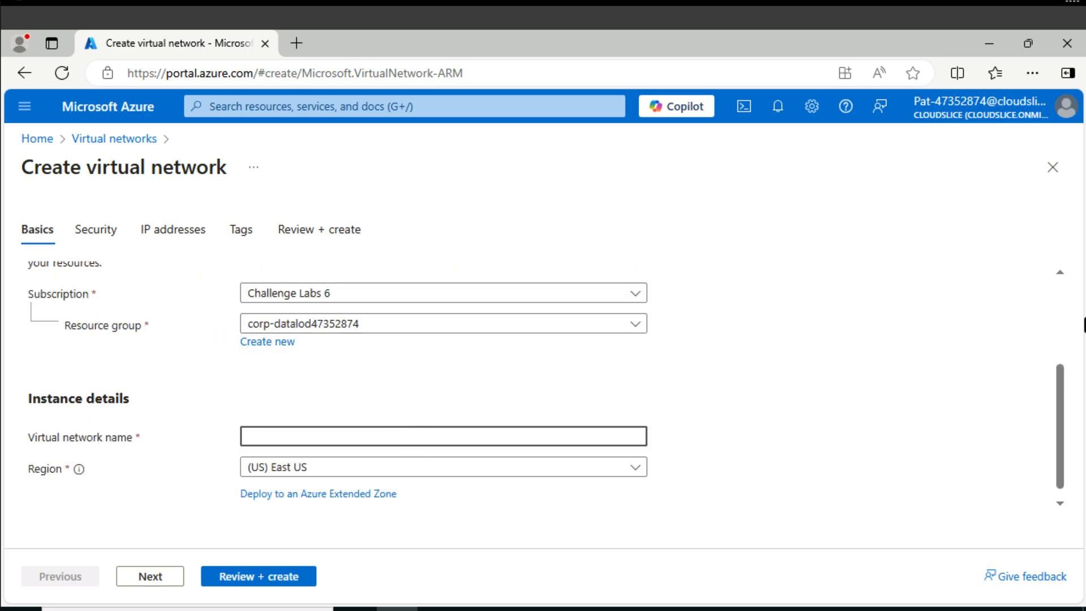
pyautogui.write('webVNET')
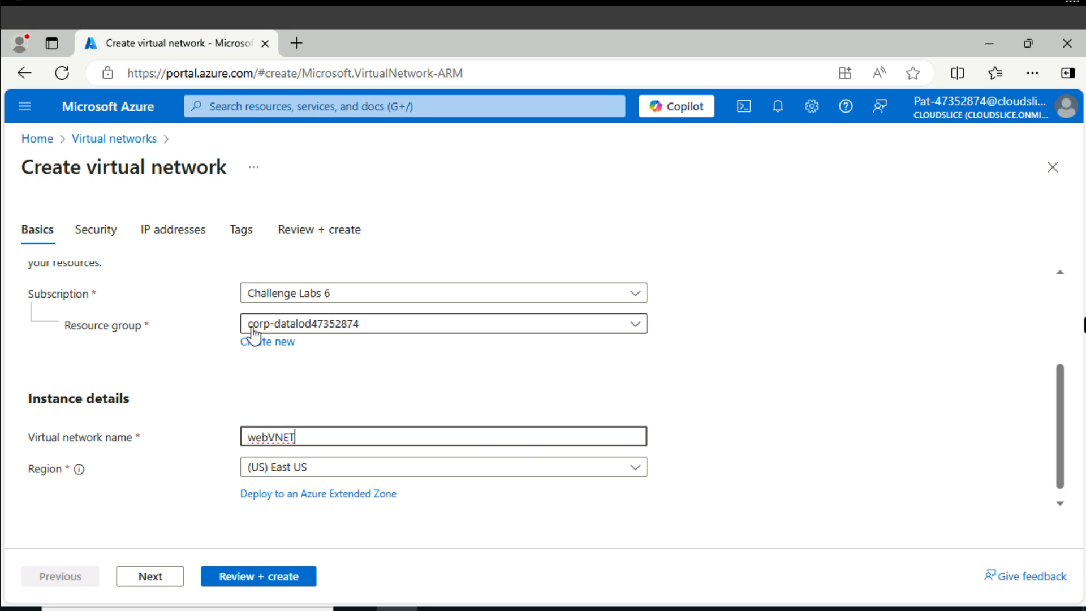
# Set the IPv4 address space of webVNET to 10.10.0.0/16 and delete its default subnet.
pyautogui.scroll(3, 253, 335)
pyautogui.click(176, 238)
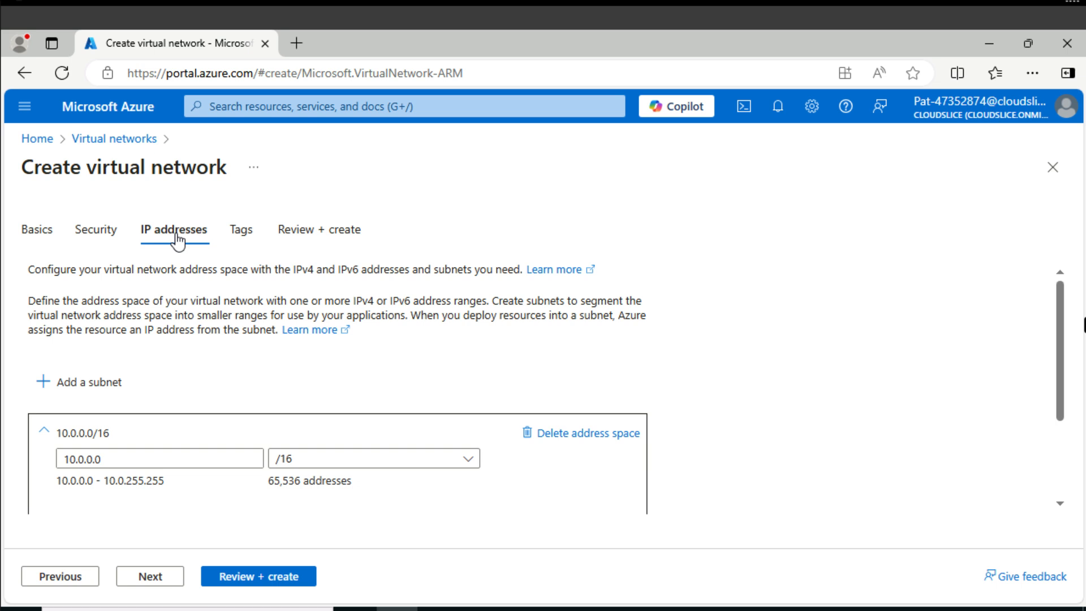
pyautogui.click(91, 458)
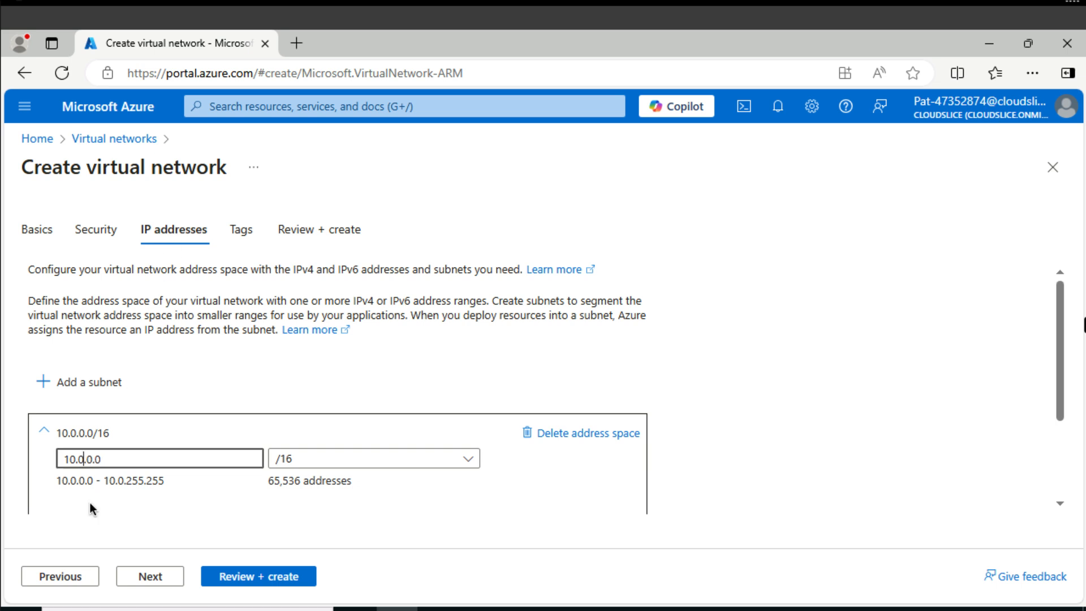
pyautogui.press('BackSpace')
pyautogui.write('10.')
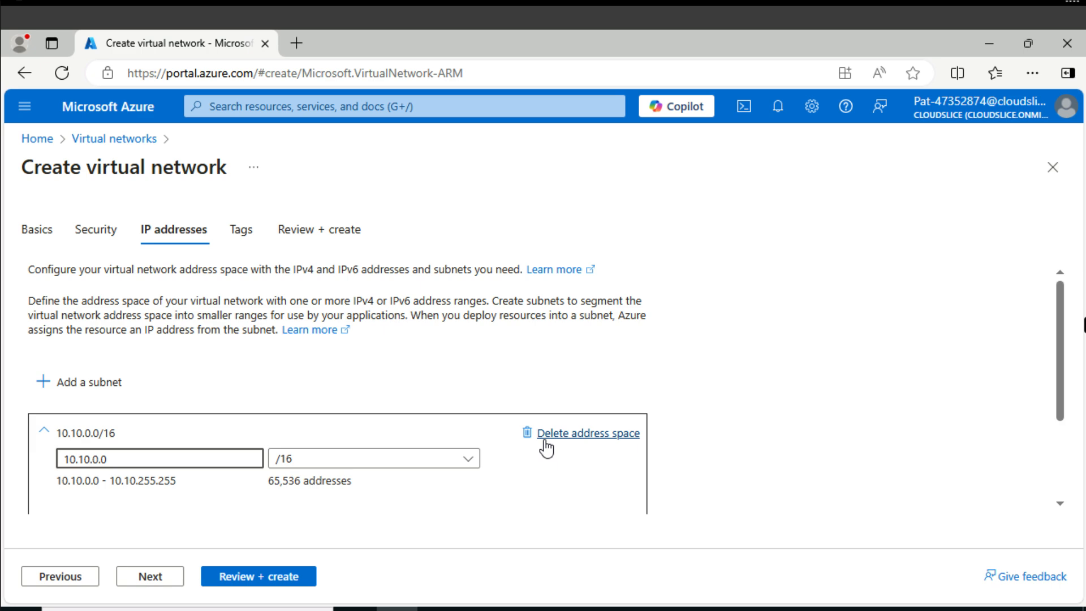
pyautogui.scroll(-2, 546, 449)
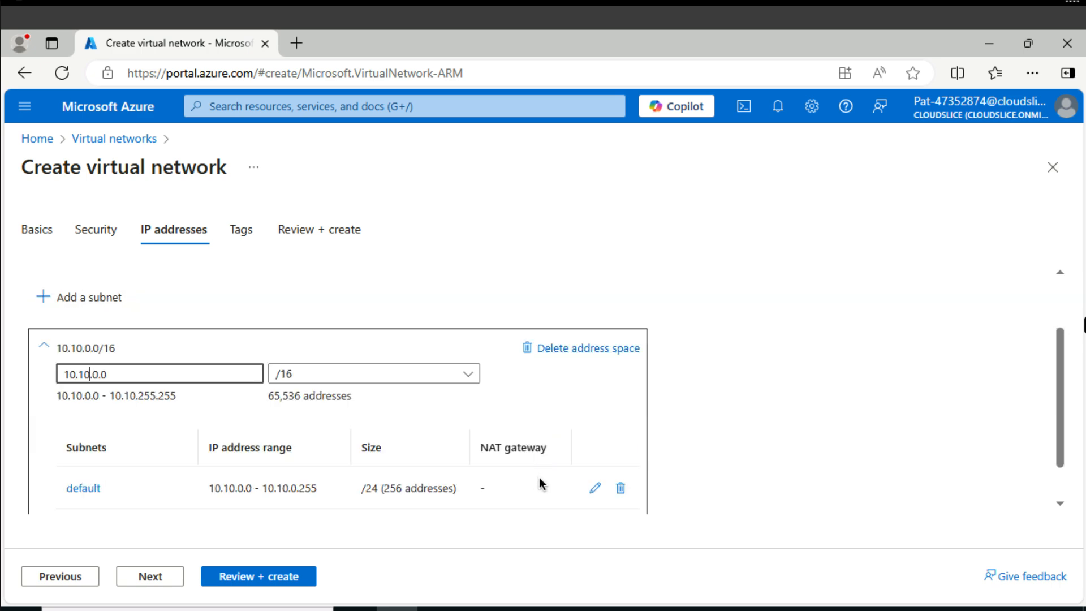
pyautogui.click(620, 488)
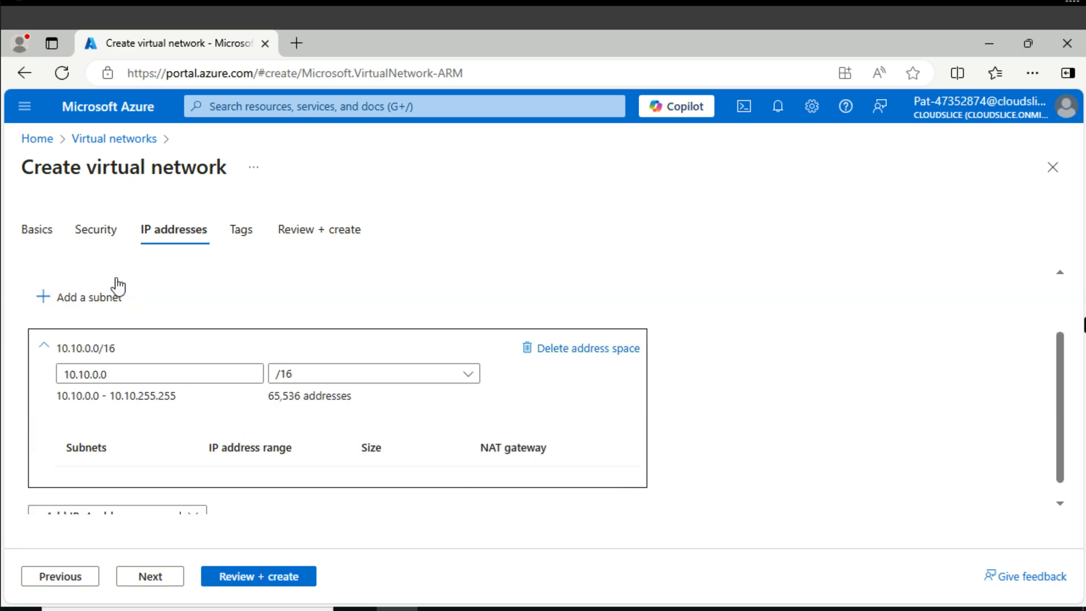
# Add a subnet named web with size /25 (128 addresses), and review and deploy the virtual network.
pyautogui.click(85, 297)
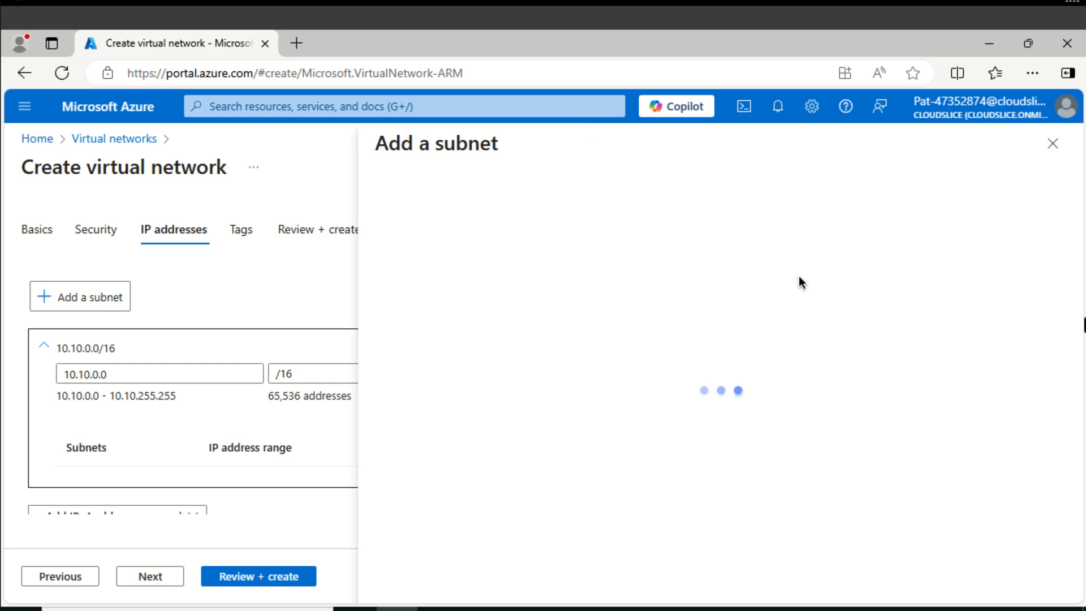
pyautogui.doubleClick(639, 277)
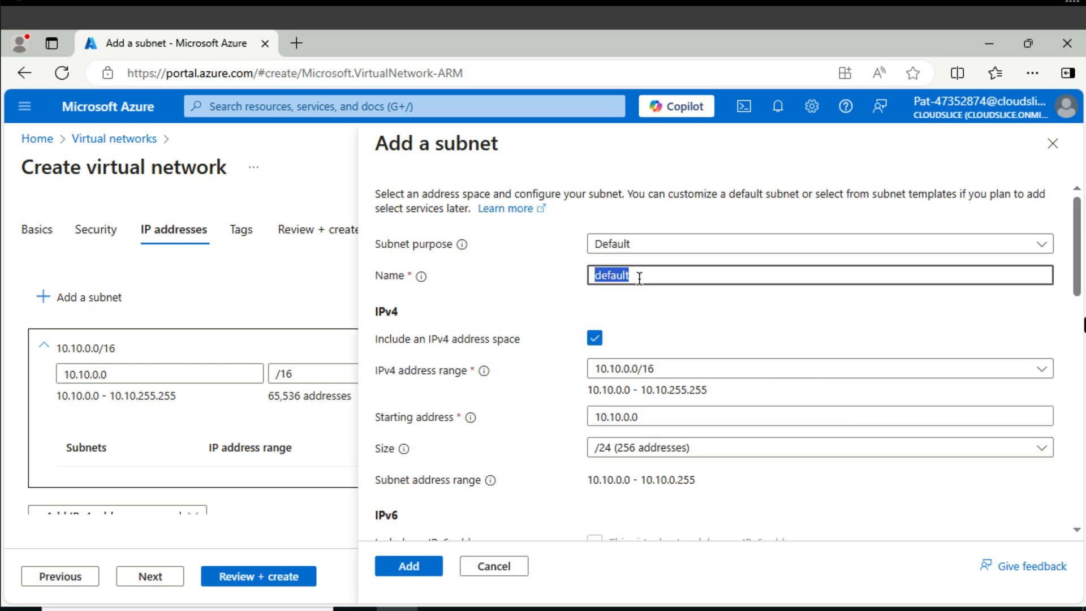
pyautogui.write('web')
pyautogui.click(657, 450)
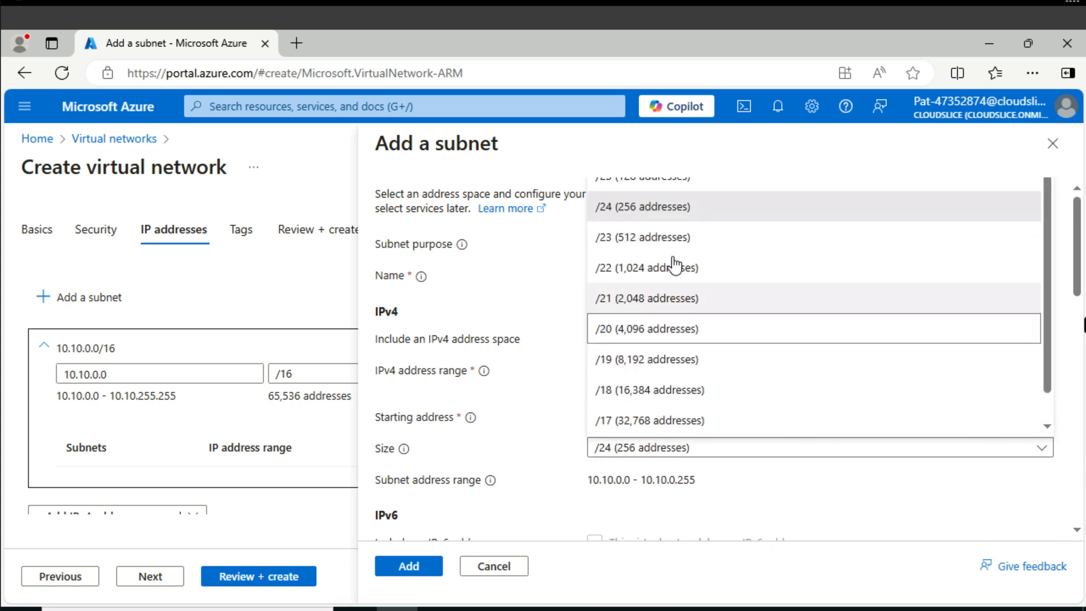
pyautogui.click(663, 181)
pyautogui.click(409, 561)
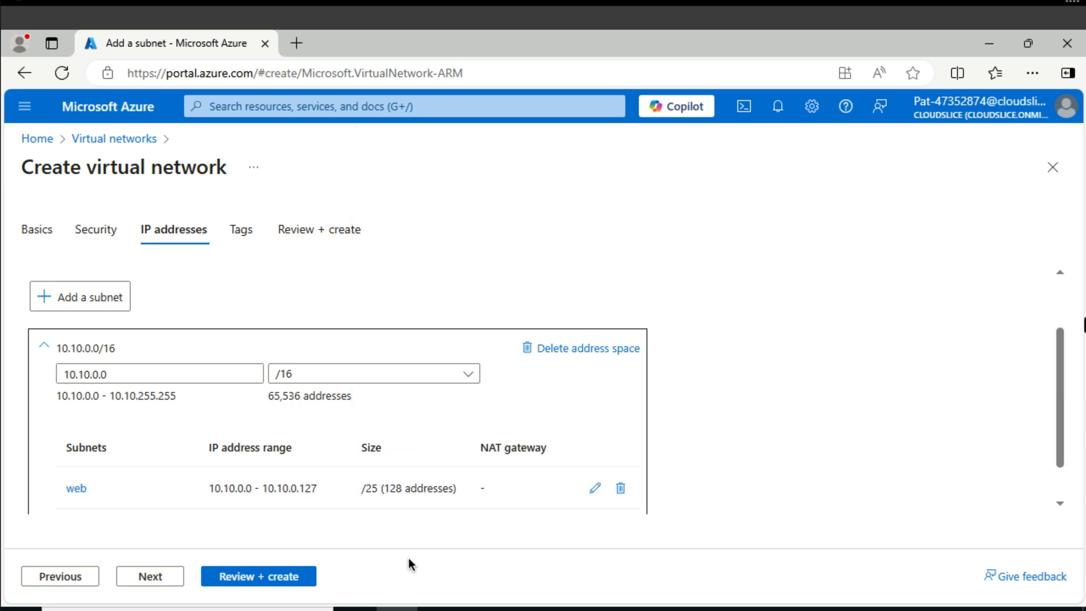
pyautogui.click(246, 576)
pyautogui.click(246, 575)
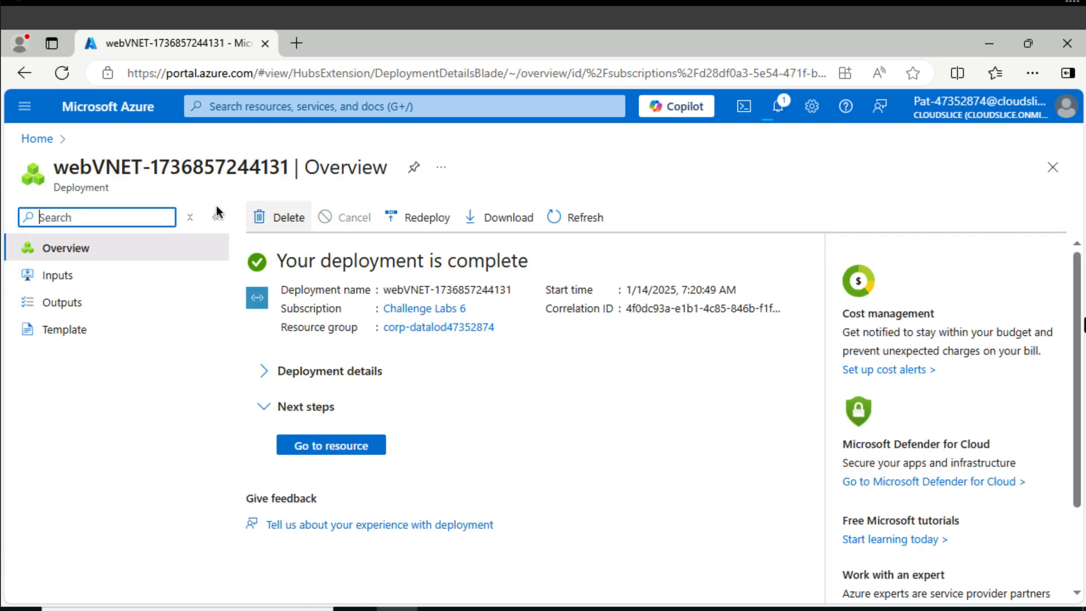
# Return to the virtual networks list and start creating a second virtual network named appVNET.
pyautogui.click(264, 107)
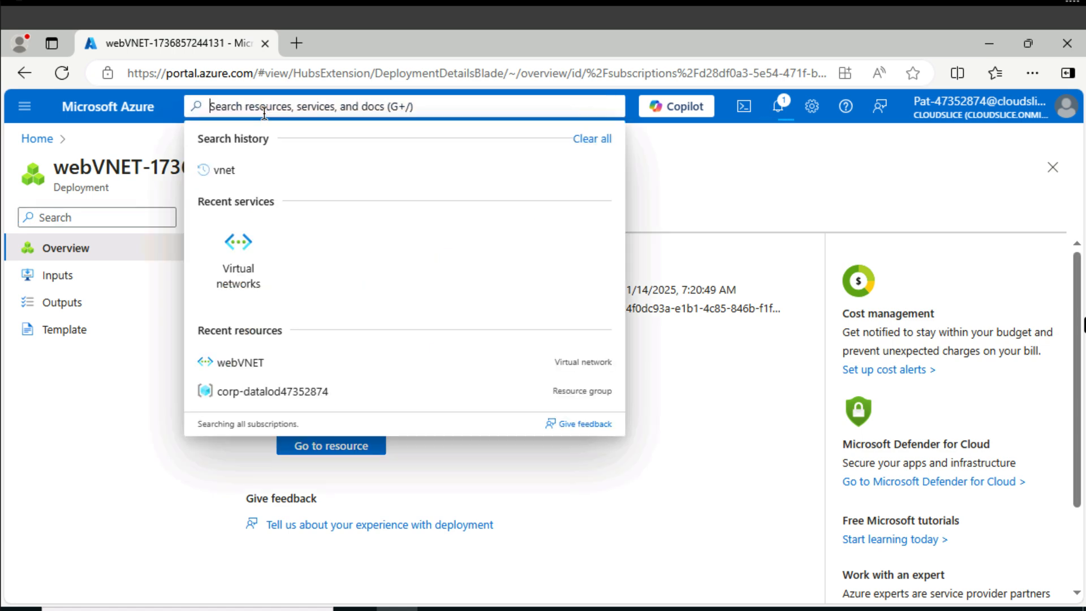
pyautogui.click(232, 173)
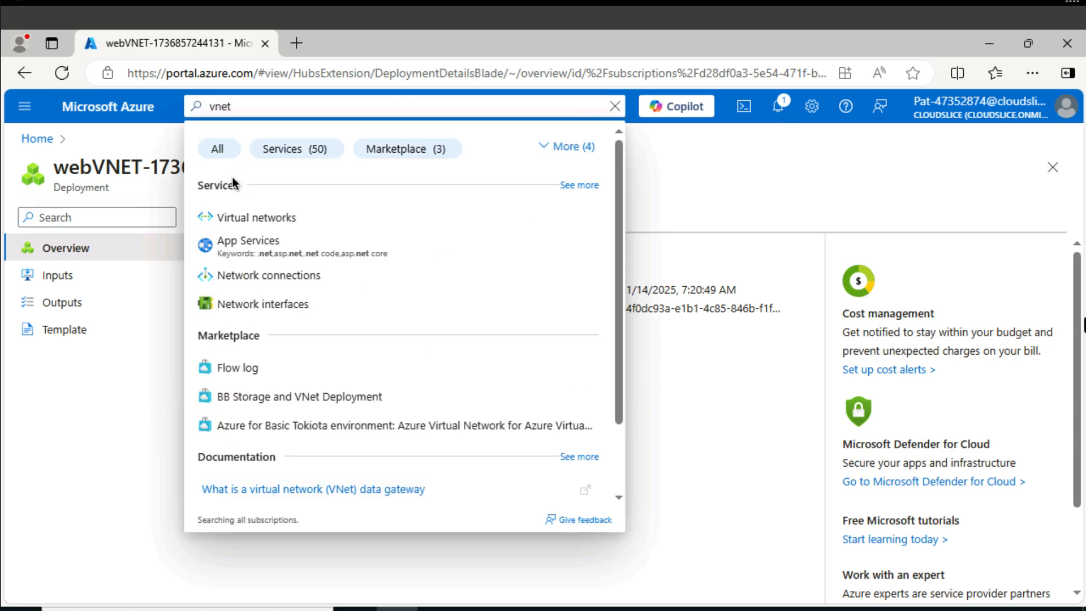
pyautogui.click(251, 219)
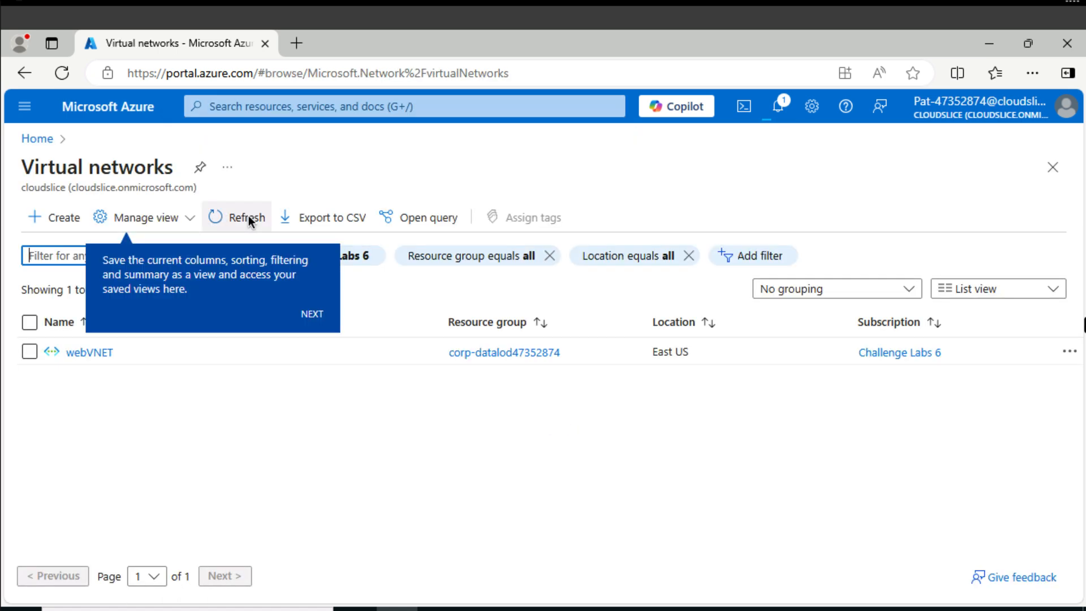
pyautogui.click(50, 218)
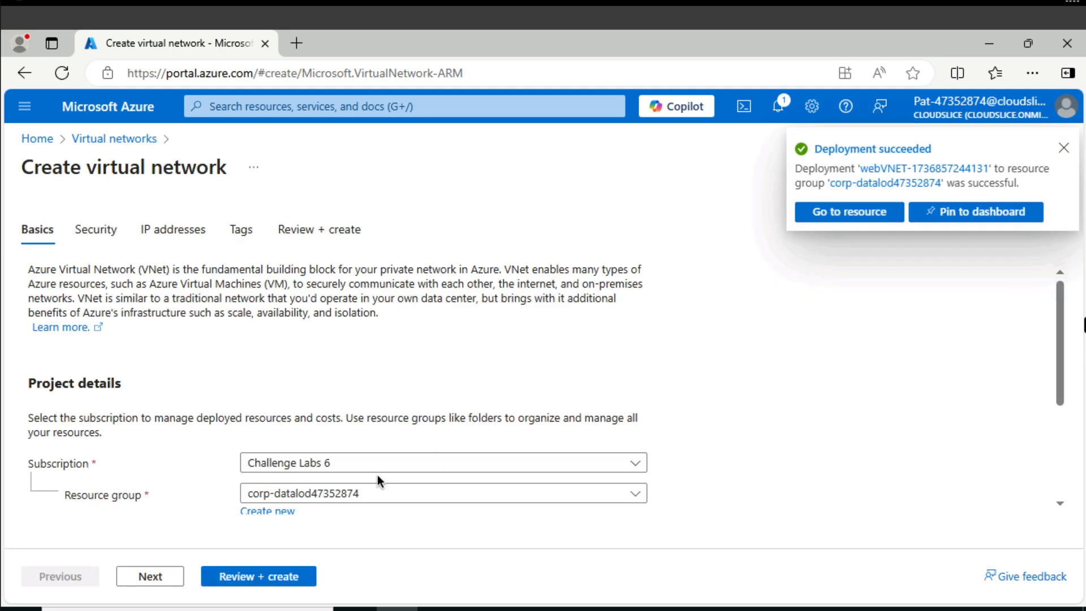
pyautogui.scroll(-3, 377, 474)
pyautogui.click(306, 423)
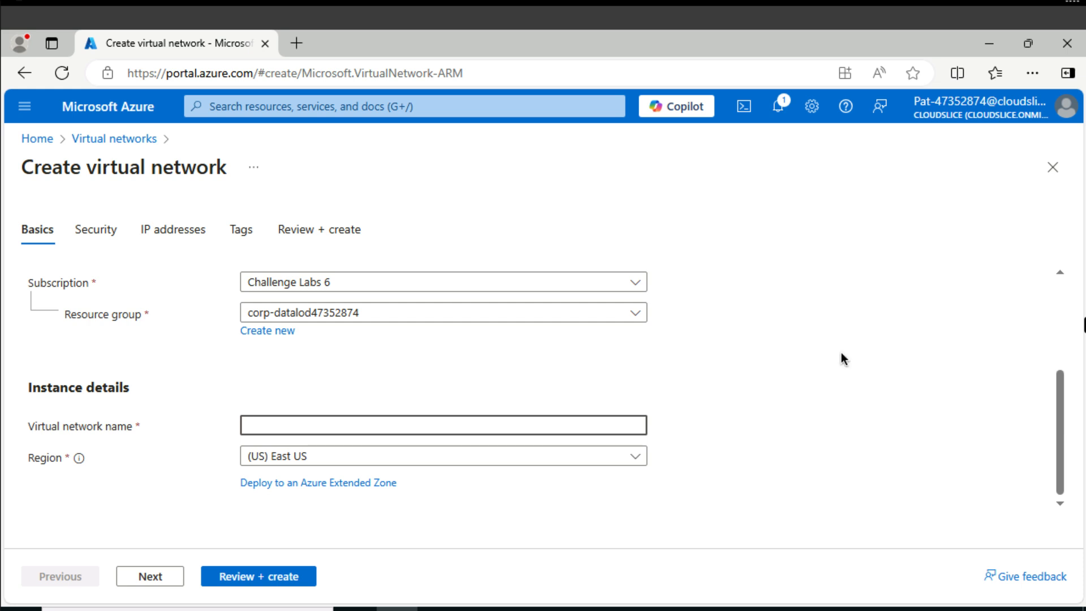
pyautogui.write('appVNET')
# Set the IPv4 address space of appVNET to 10.20.0.0/16 and delete its default subnet.
pyautogui.scroll(3, 177, 325)
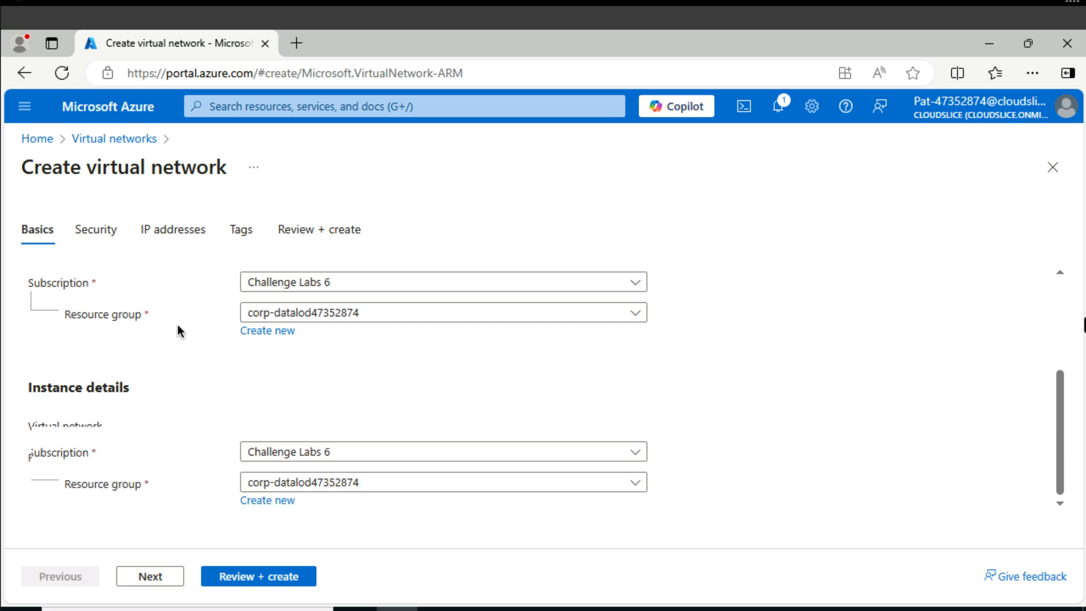
pyautogui.click(174, 229)
pyautogui.click(94, 458)
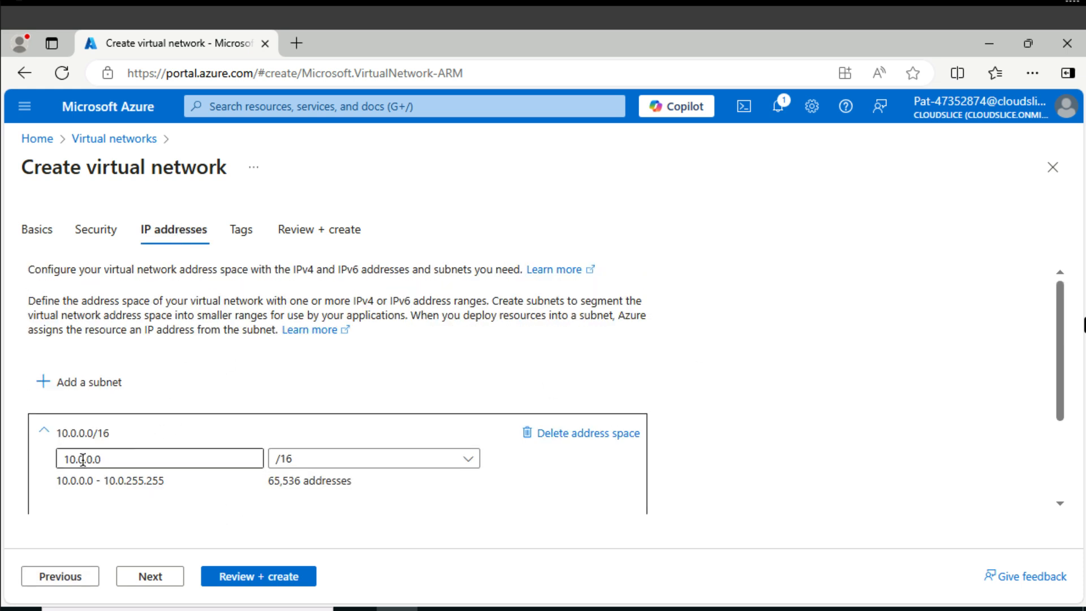
pyautogui.click(79, 458)
pyautogui.press('BackSpace')
pyautogui.write('20')
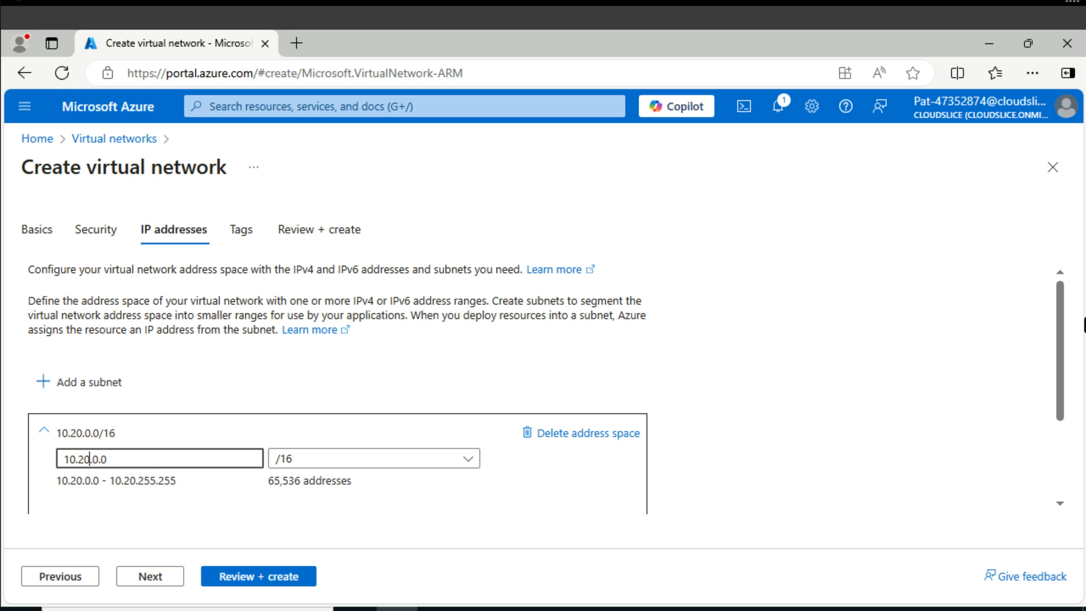
pyautogui.scroll(-2, 493, 383)
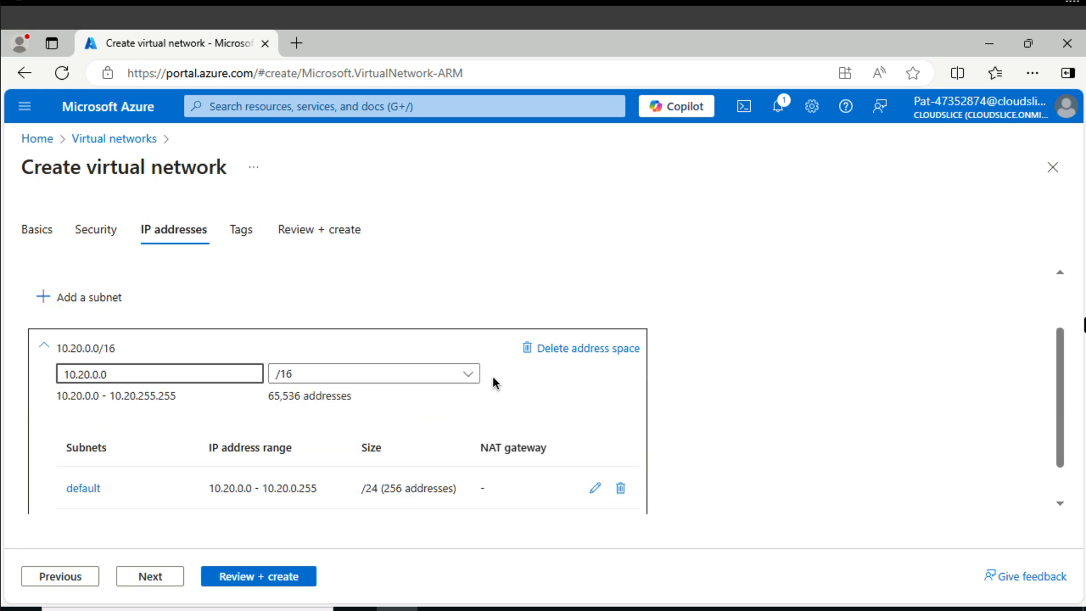
pyautogui.scroll(-1, 493, 383)
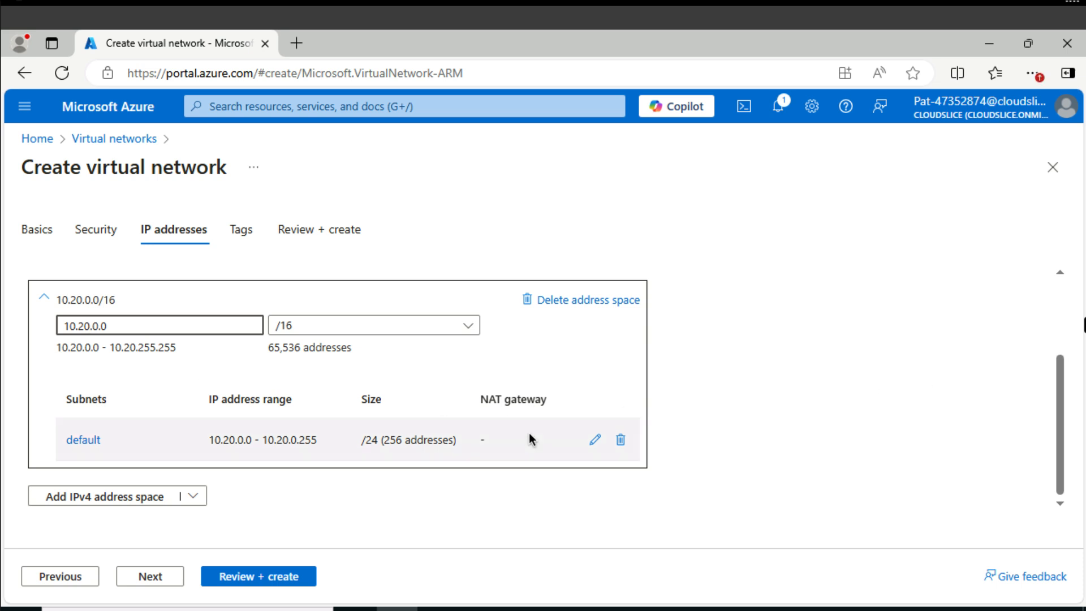
pyautogui.click(621, 440)
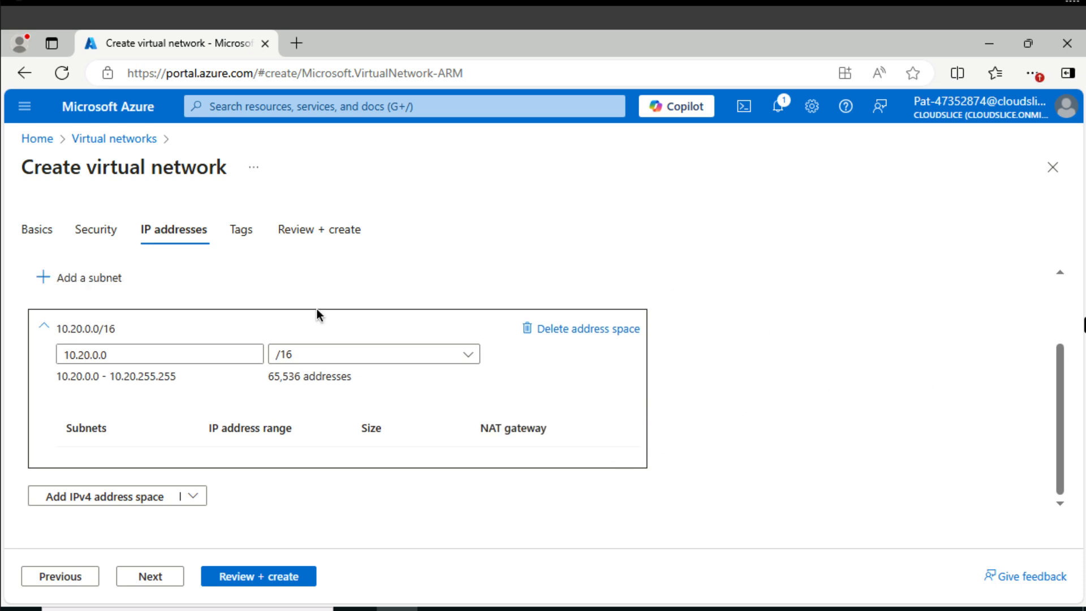
# Add a subnet named app with size /25 (128 addresses) to the 10.20.0.0/16 address space.
pyautogui.click(74, 284)
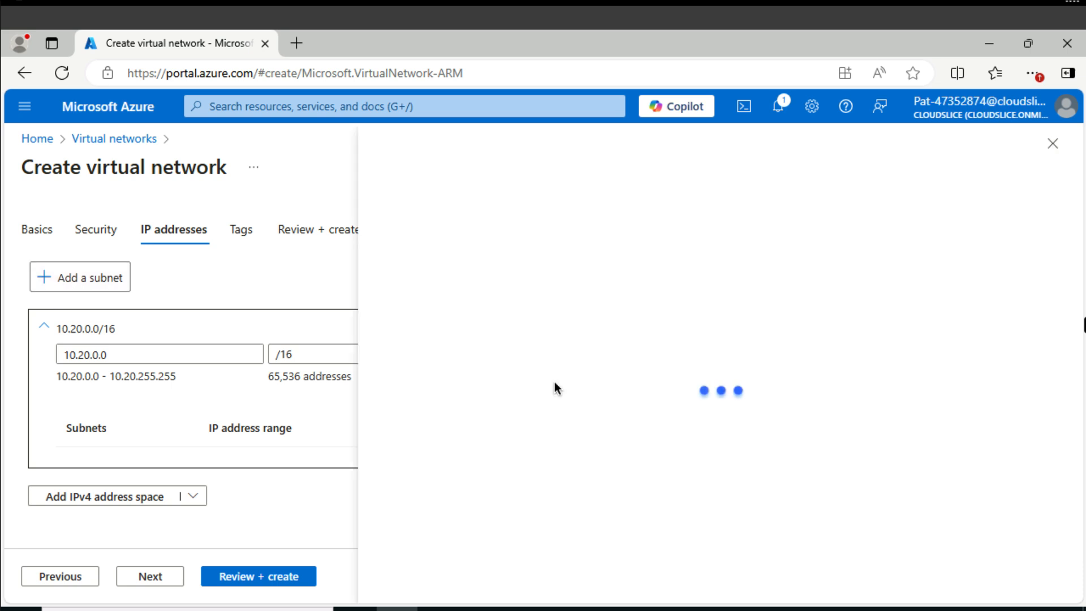
pyautogui.click(652, 279)
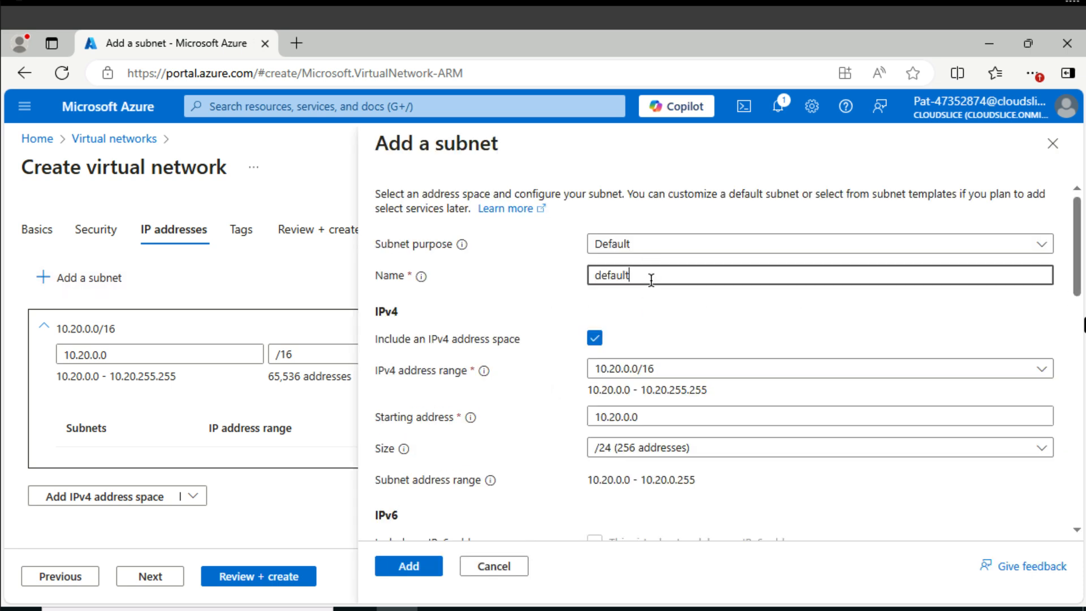
pyautogui.hotkey('ctrl', 'a')
pyautogui.write('app')
pyautogui.click(654, 448)
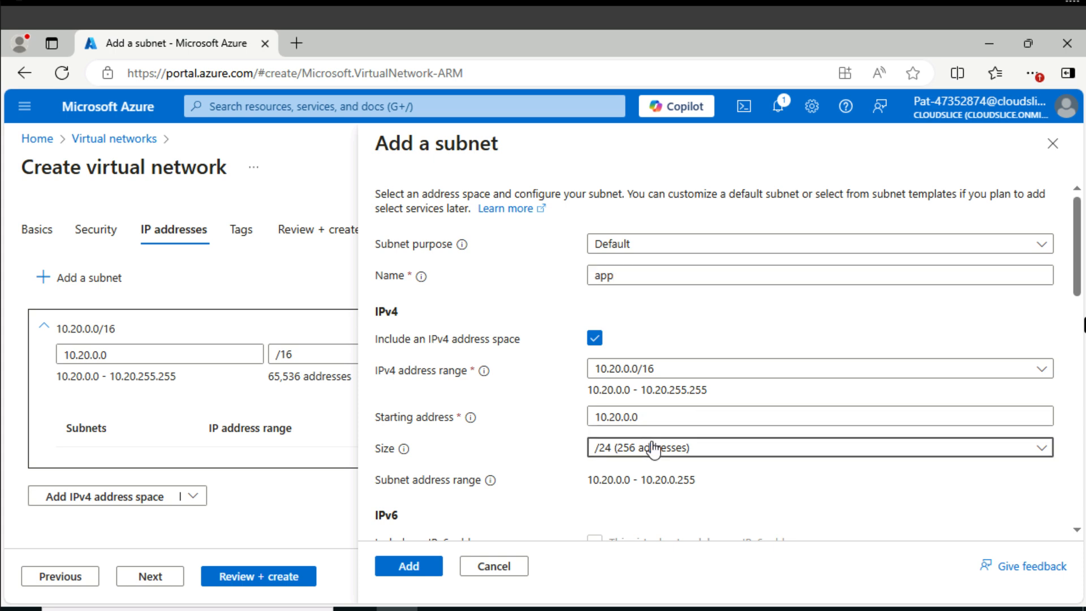
pyautogui.click(655, 448)
pyautogui.scroll(-5, 645, 261)
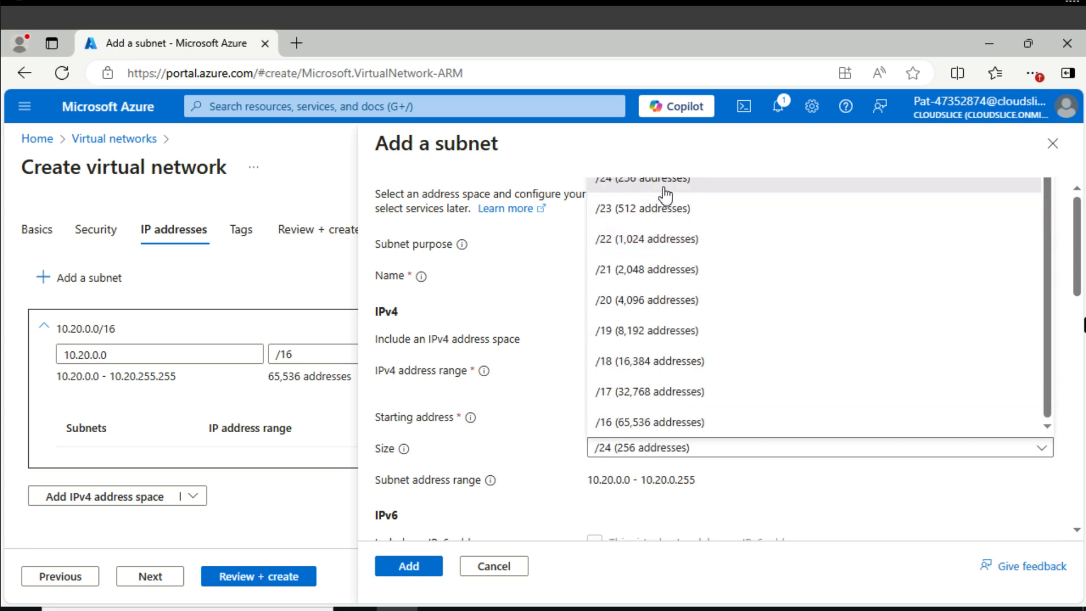
pyautogui.scroll(1, 665, 187)
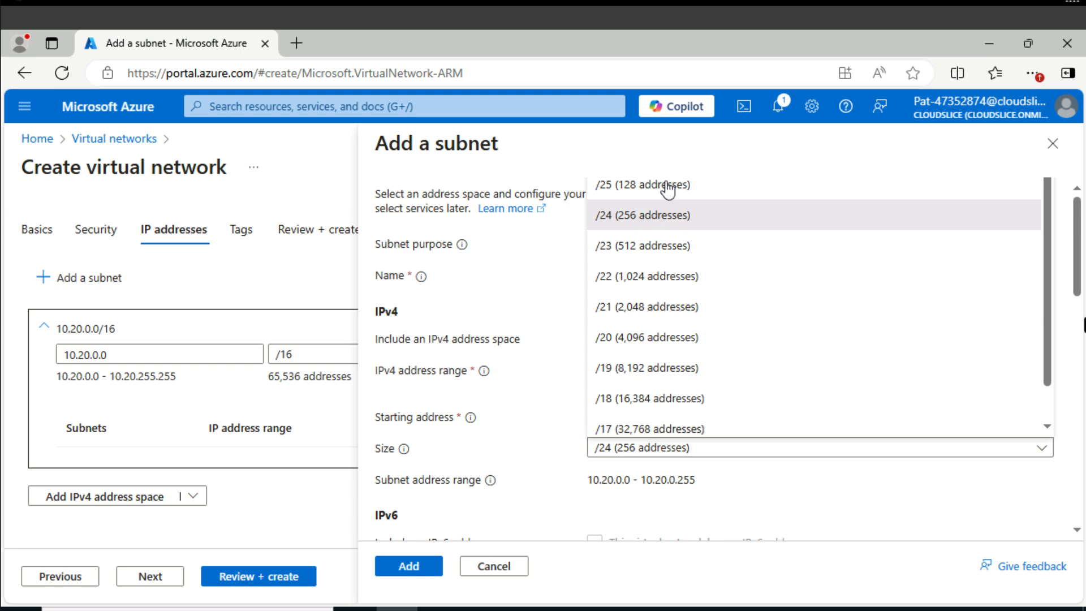
pyautogui.click(660, 182)
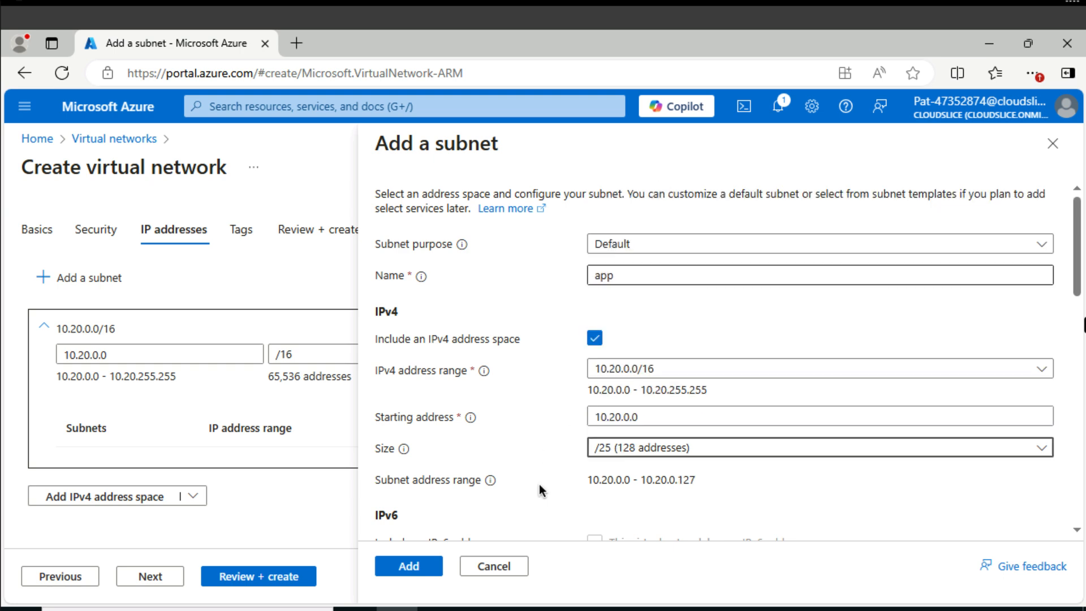
pyautogui.click(419, 569)
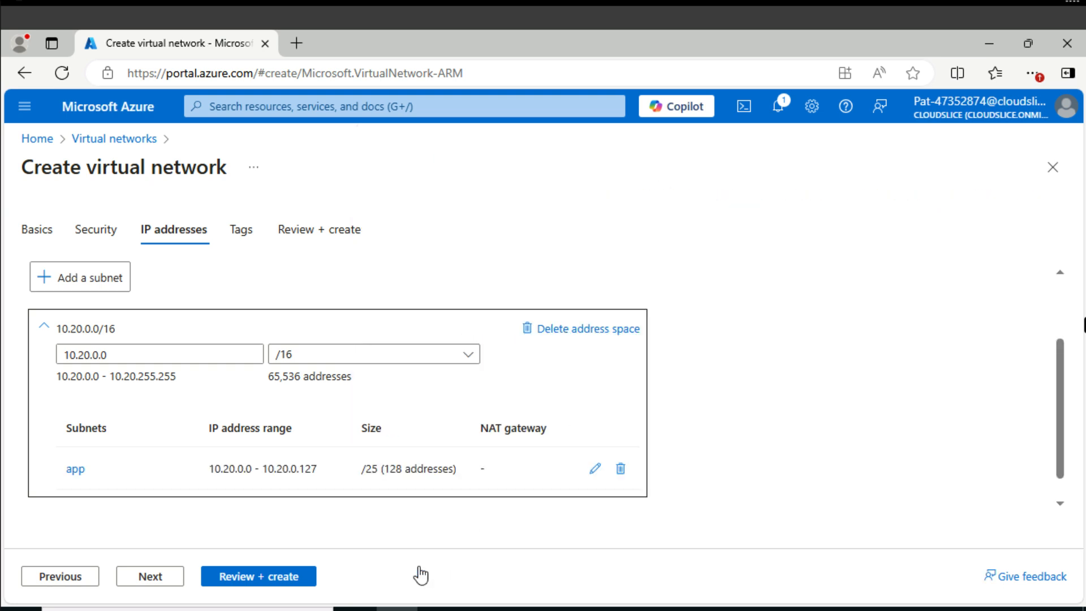
# Review and deploy the appVNET virtual network, and return to the virtual networks list.
pyautogui.click(257, 578)
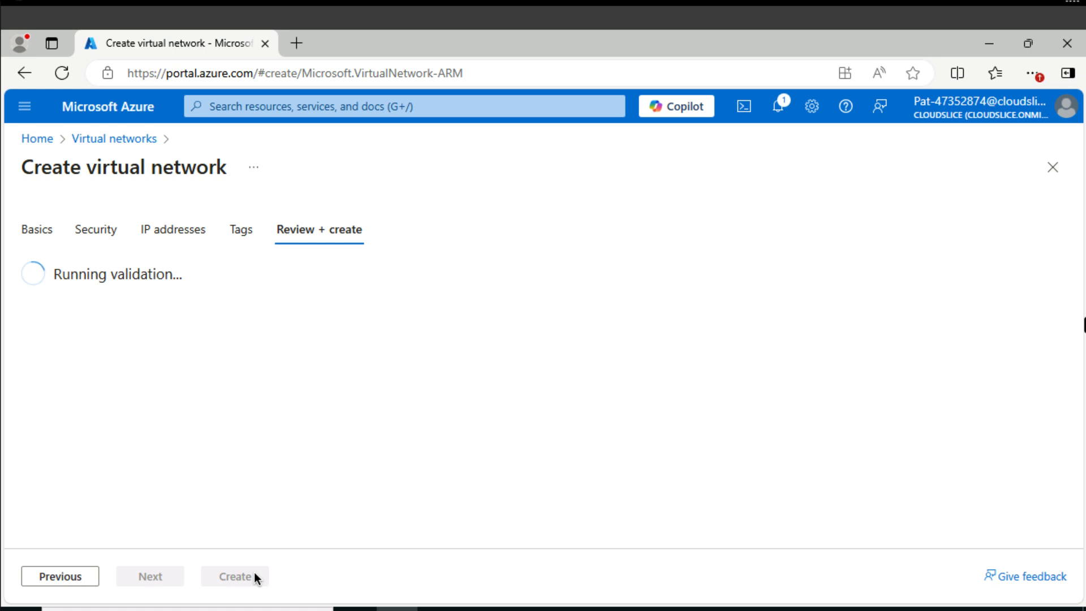
pyautogui.click(254, 576)
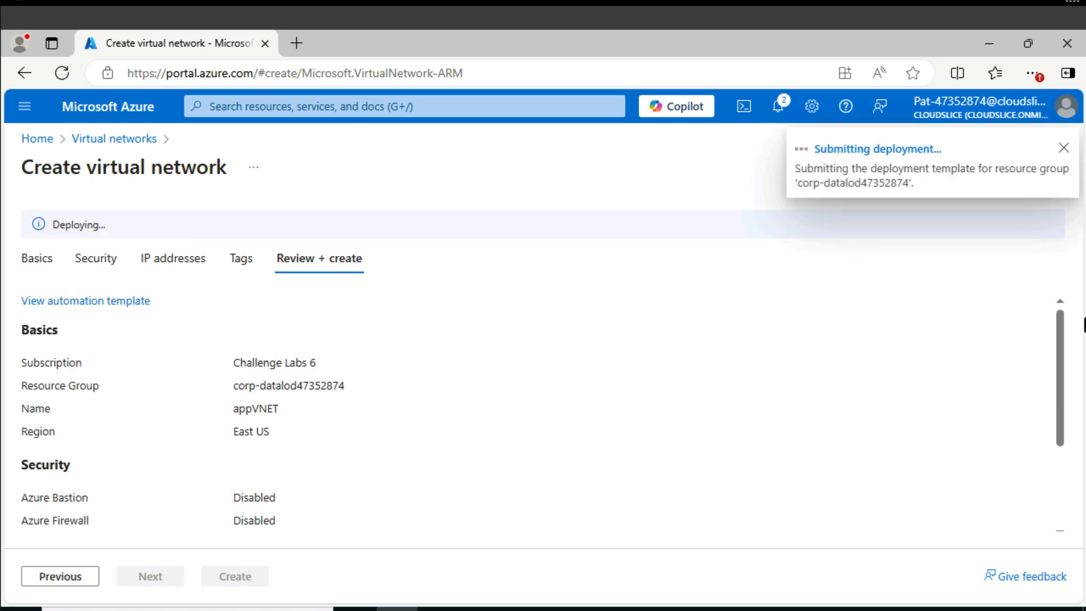
pyautogui.click(337, 106)
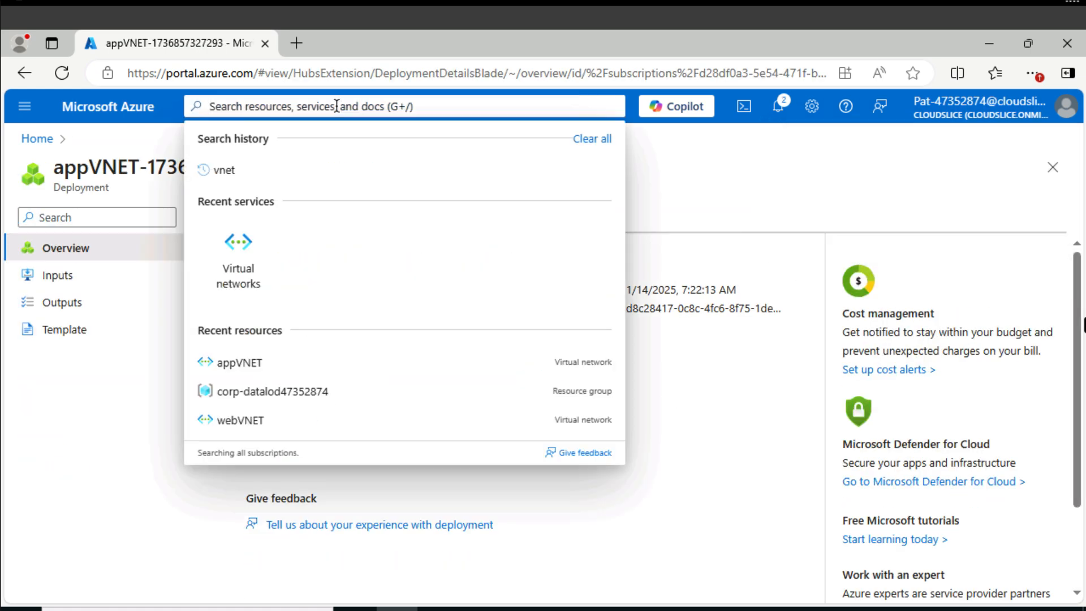
pyautogui.write('vnet')
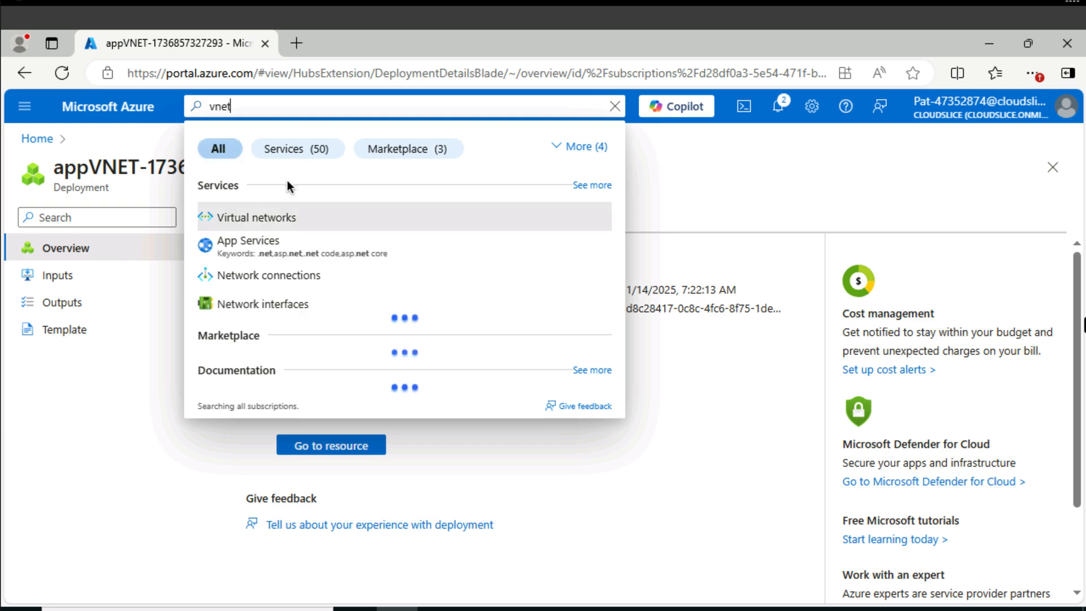
pyautogui.click(276, 223)
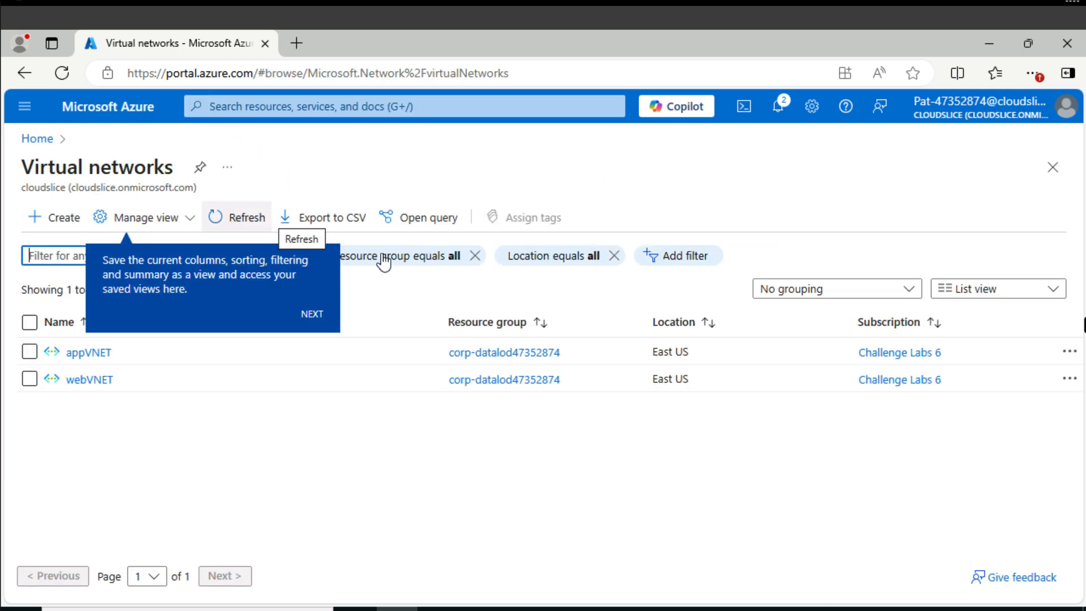
# Start creating a third virtual network named dbVNET in the East US region.
pyautogui.click(58, 218)
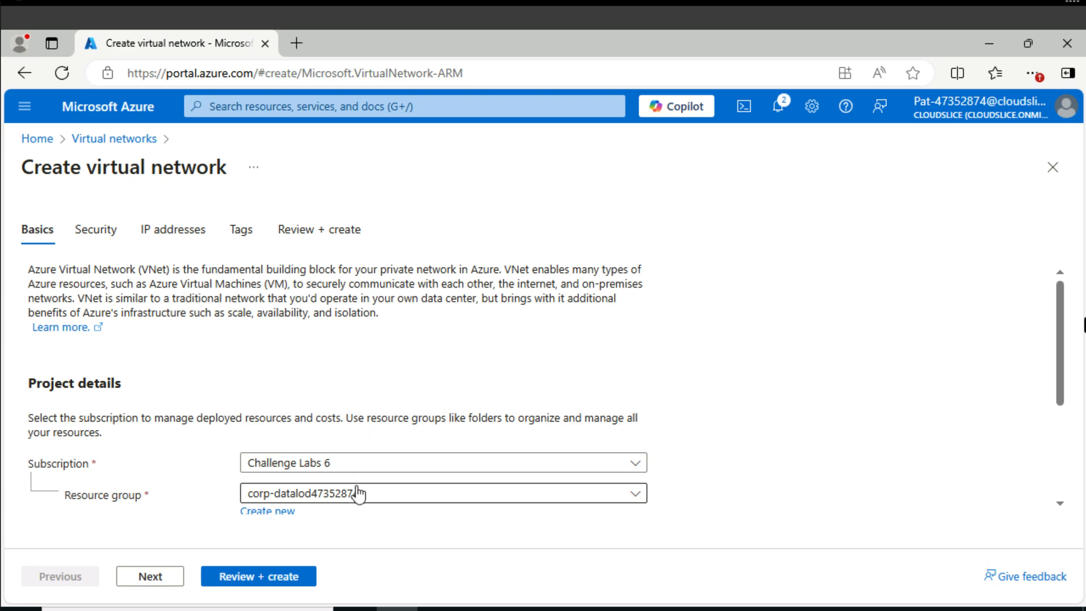
pyautogui.scroll(-3, 383, 502)
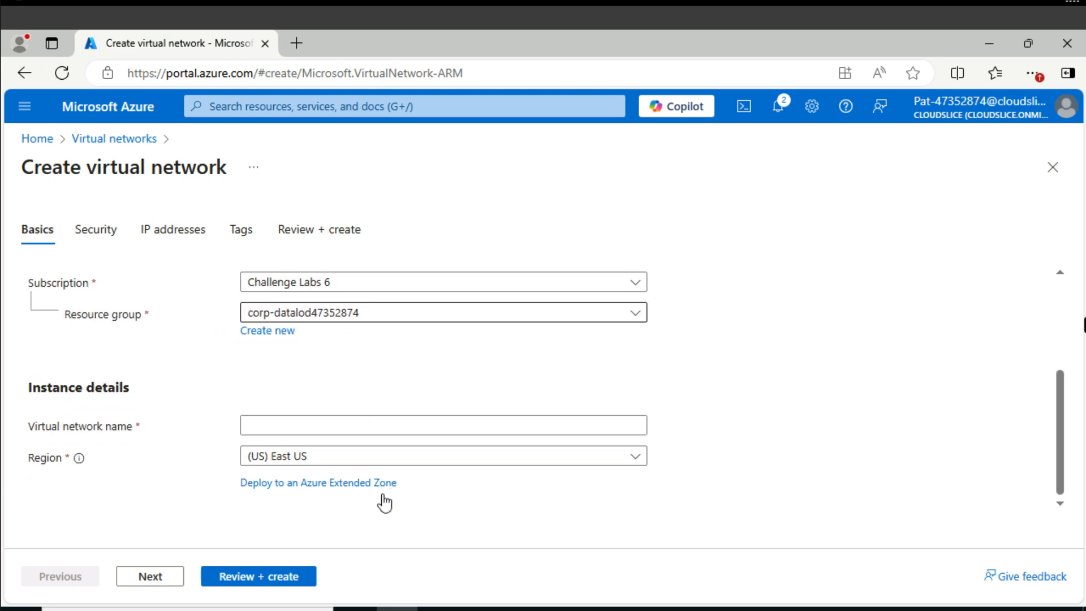
pyautogui.click(334, 421)
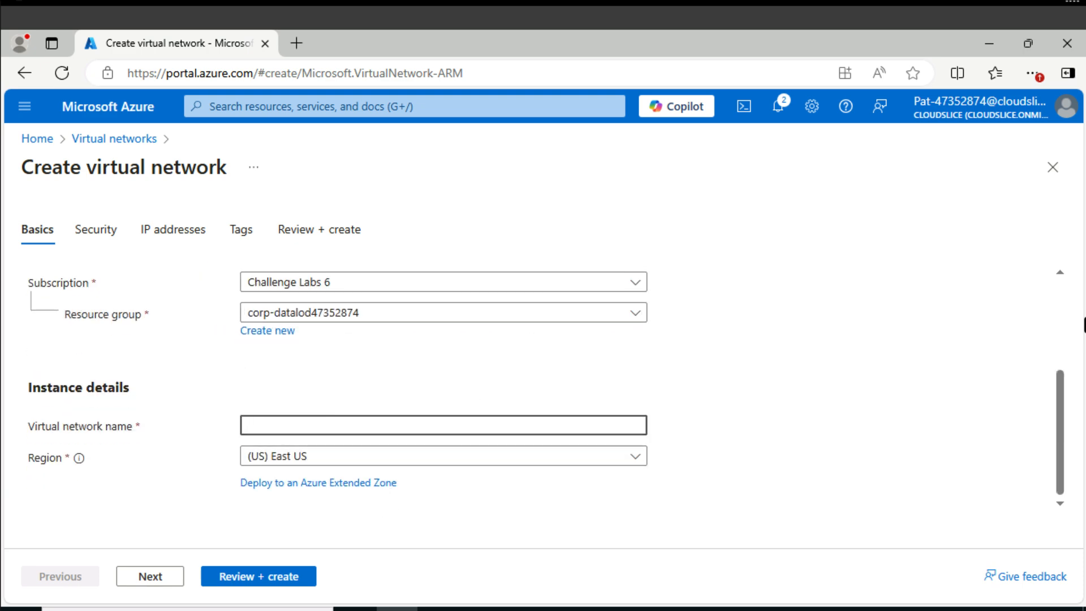
pyautogui.write('dbVNET')
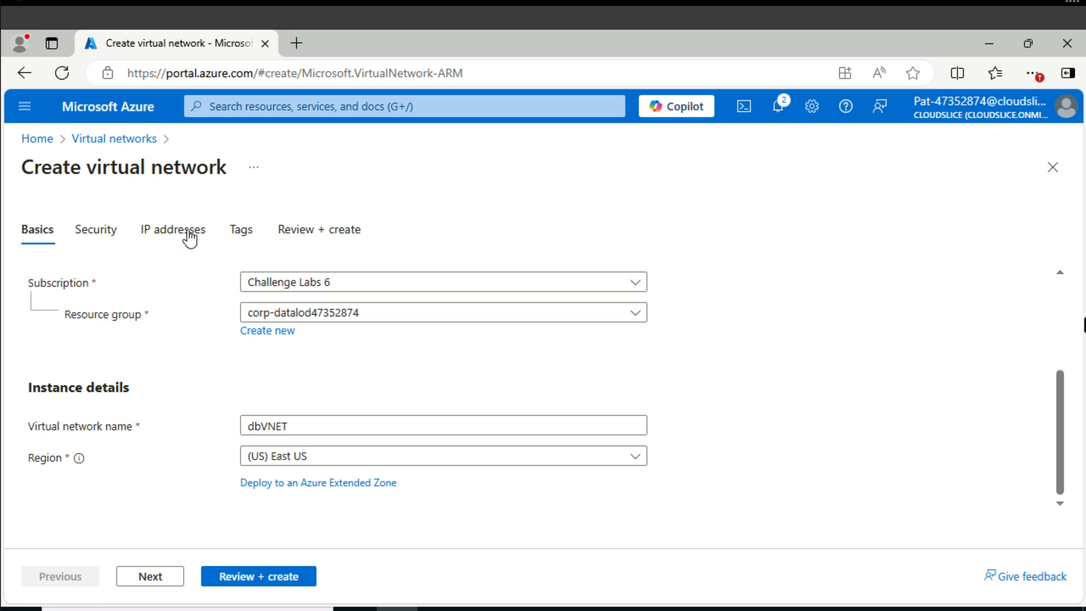
# Set the IPv4 address space of dbVNET to 10.30.0.0/16 and delete its default subnet.
pyautogui.click(173, 229)
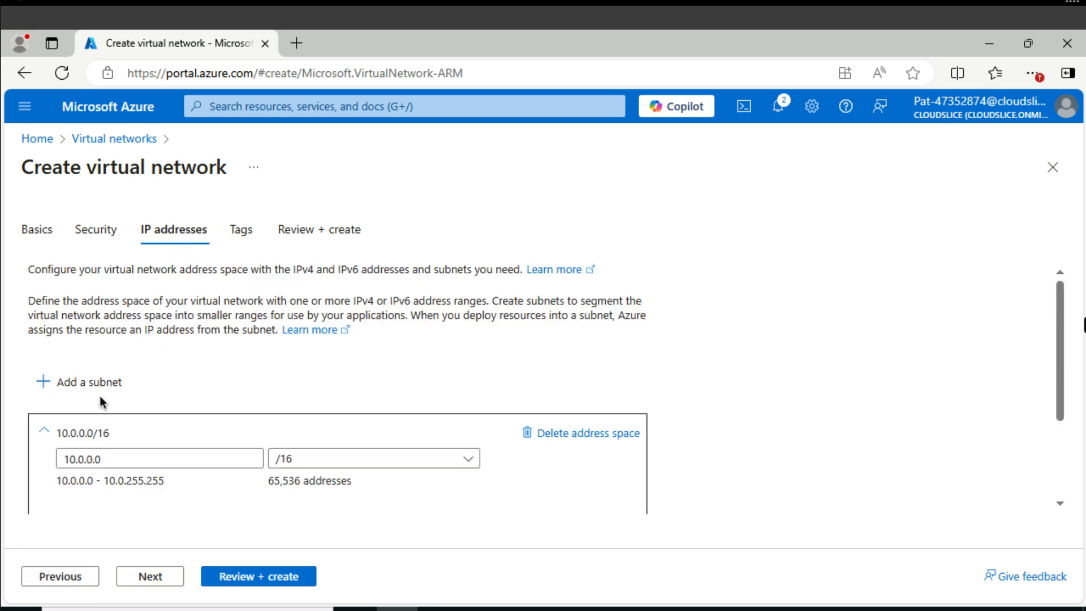
pyautogui.click(83, 458)
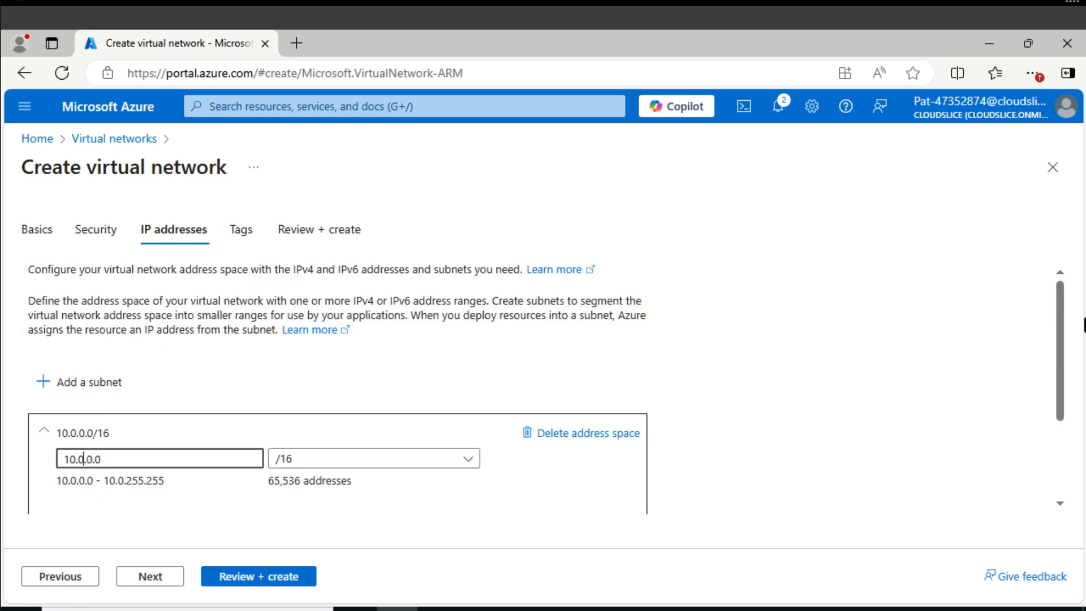
pyautogui.write('3')
pyautogui.scroll(-1, 335, 409)
pyautogui.scroll(-1, 334, 417)
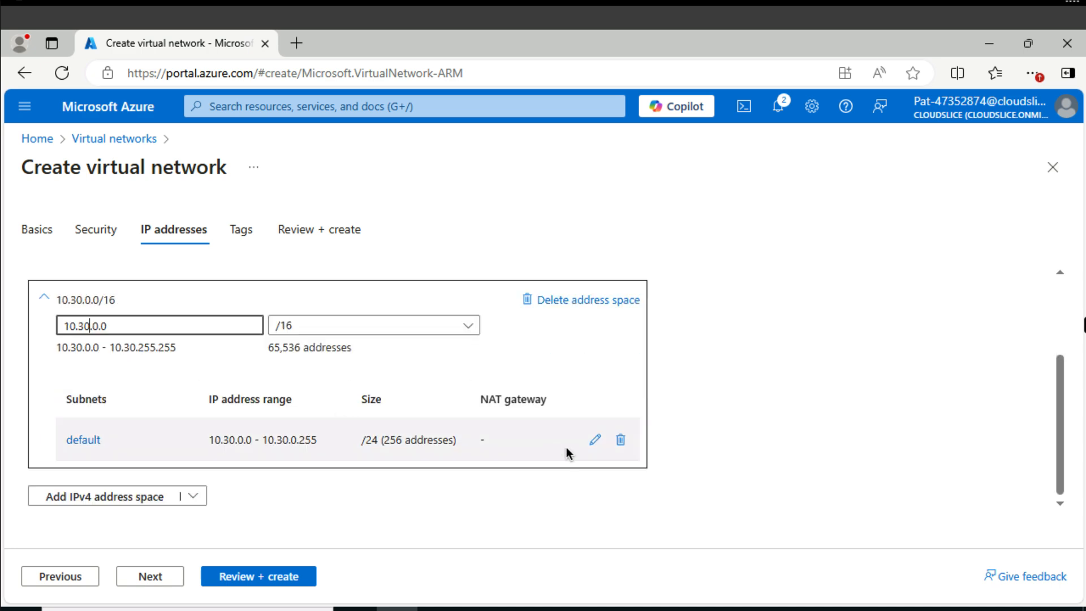
pyautogui.click(621, 441)
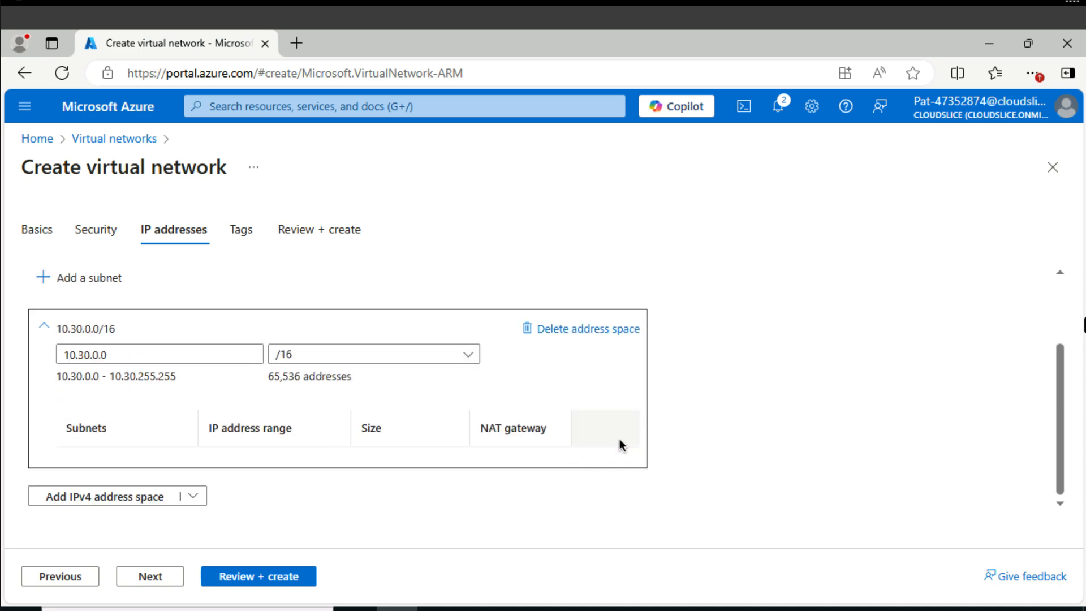
# Add a subnet named db with size /25 (128 addresses) to dbVNET, and review and deploy the virtual network.
pyautogui.click(91, 277)
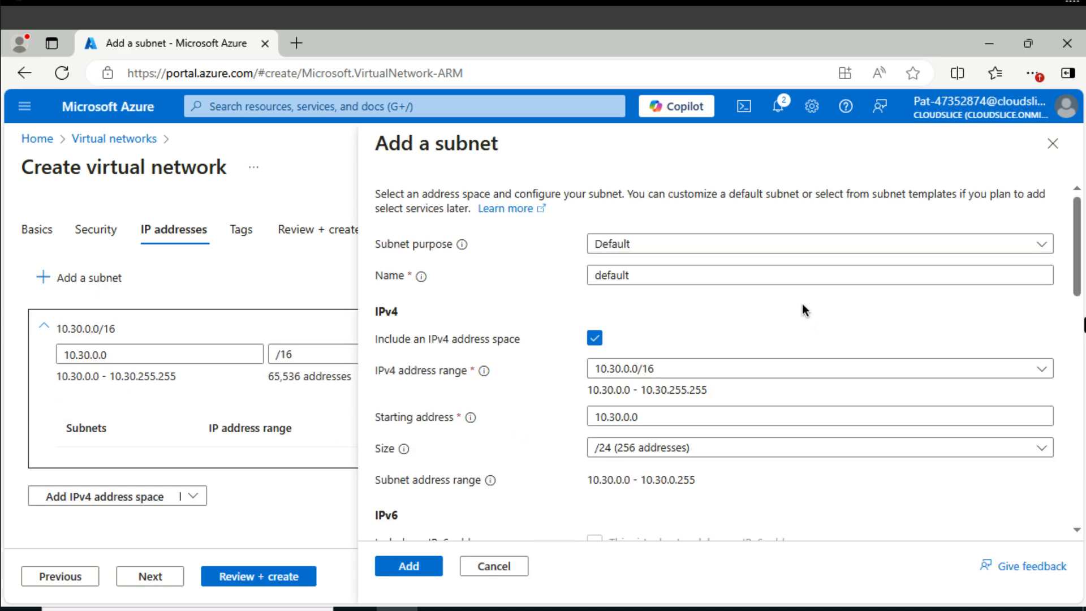
pyautogui.doubleClick(654, 275)
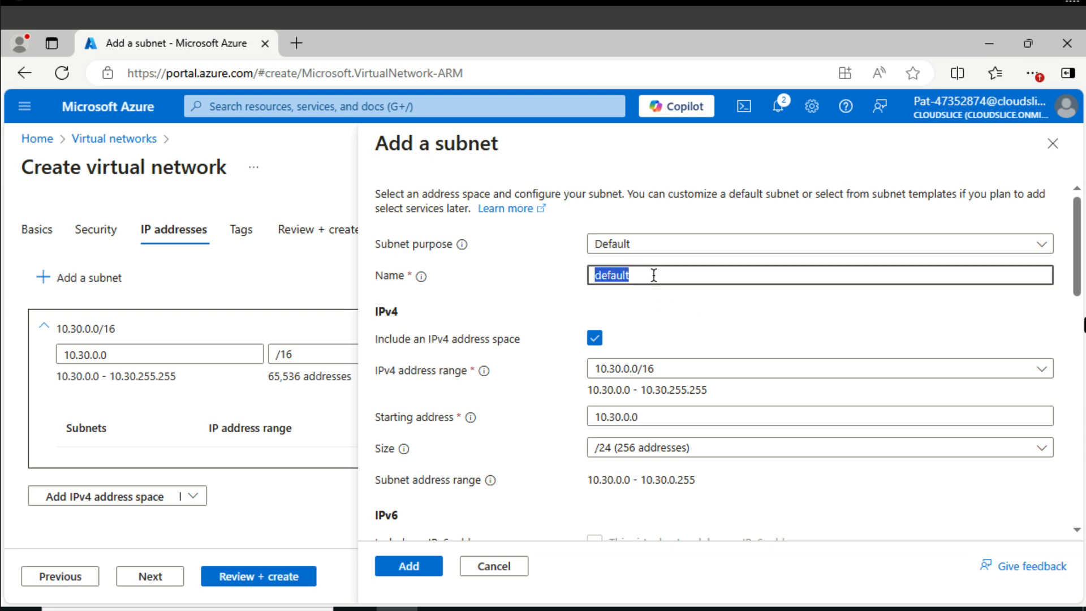
pyautogui.write('db')
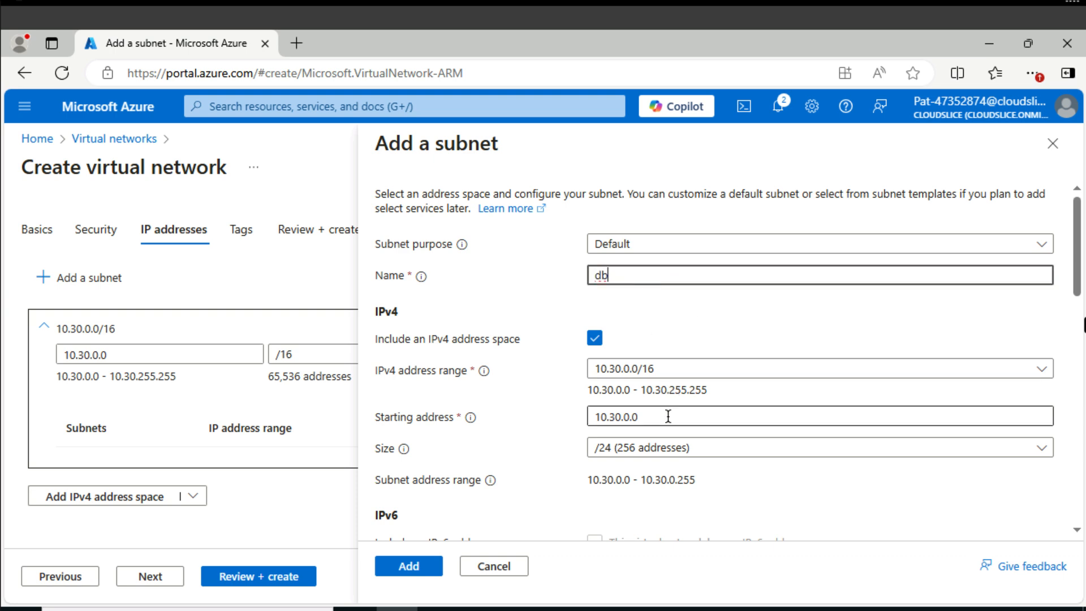
pyautogui.click(666, 448)
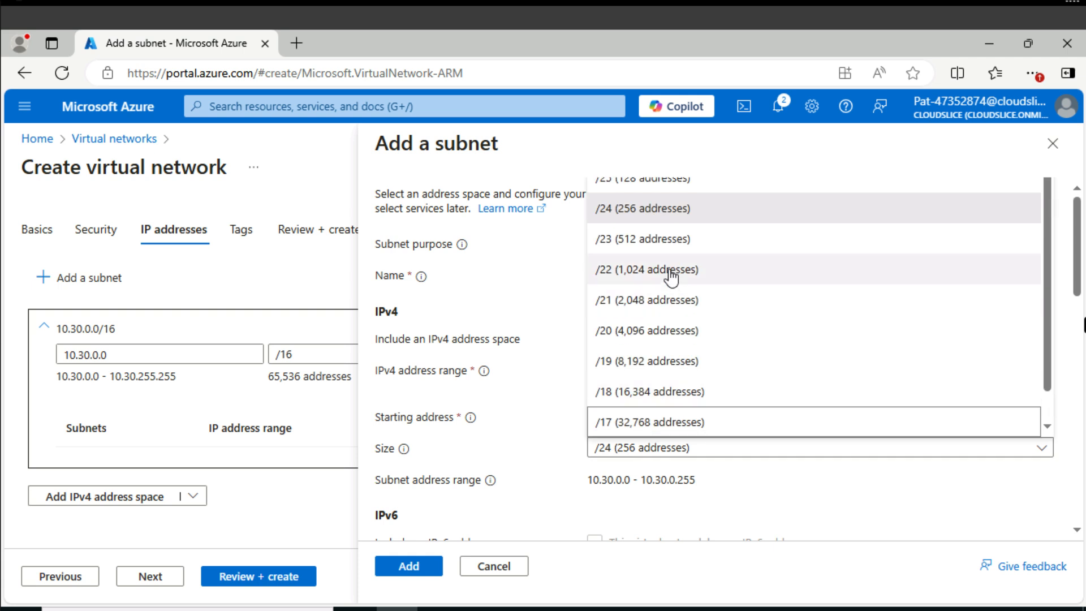
pyautogui.scroll(3, 663, 181)
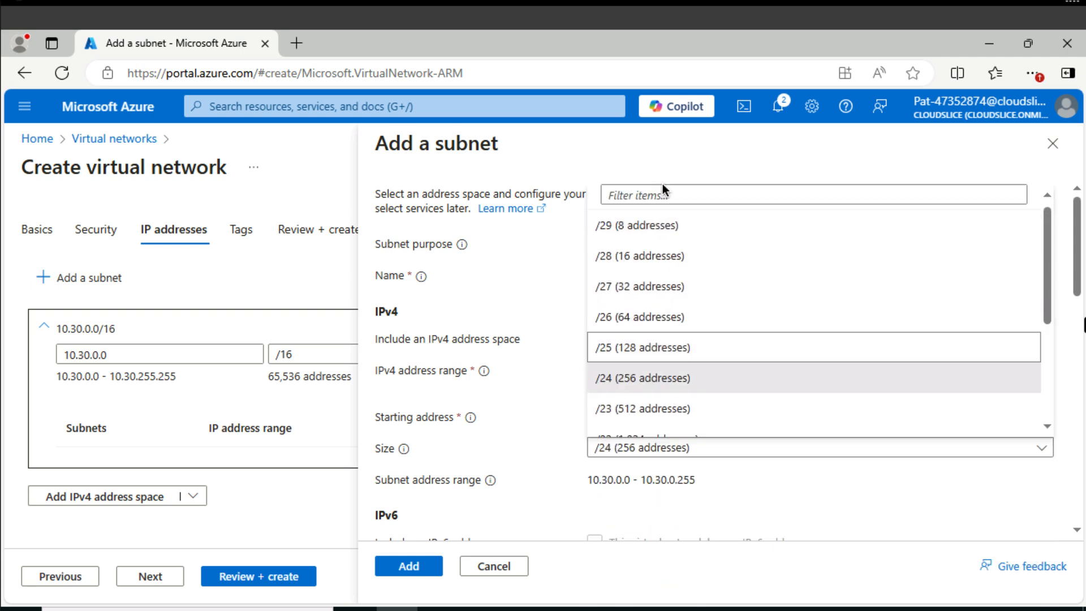
pyautogui.click(643, 354)
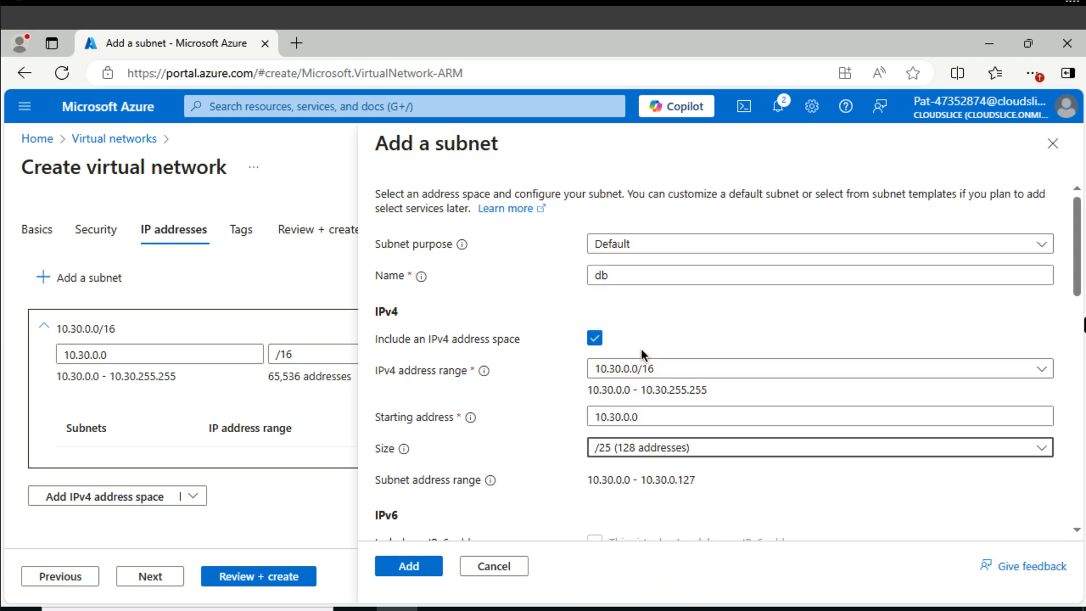
pyautogui.click(408, 565)
pyautogui.click(295, 574)
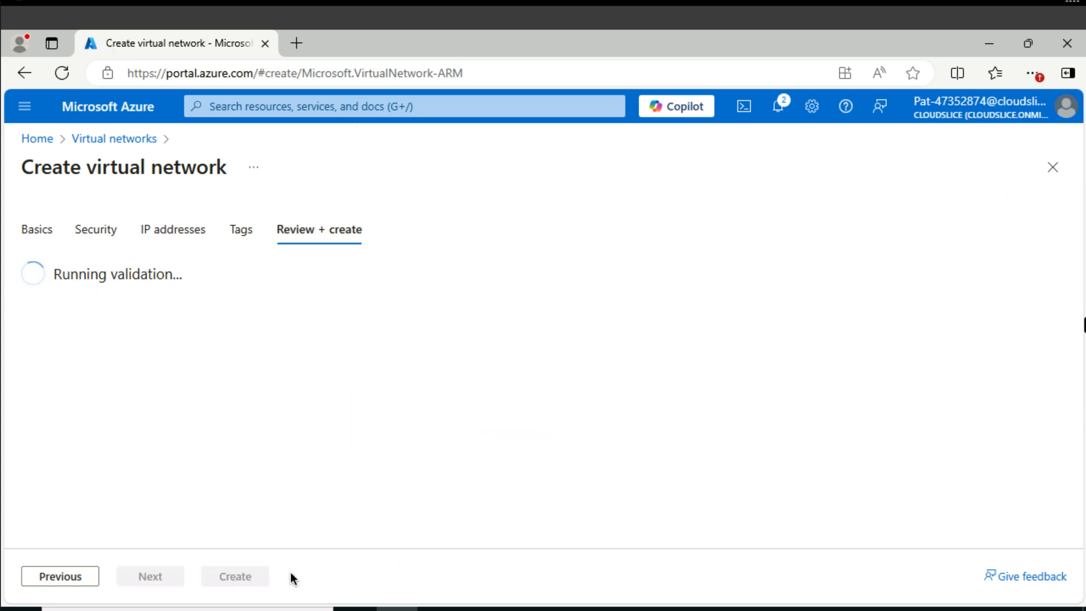
pyautogui.click(255, 576)
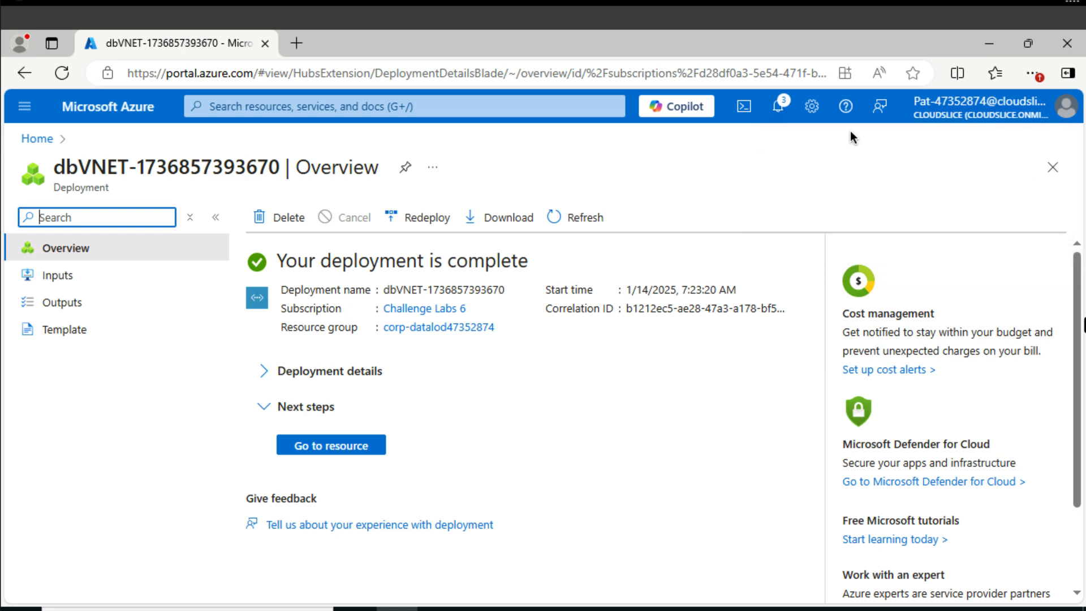
# Open the peerings settings of the webVNET virtual network.
pyautogui.click(370, 108)
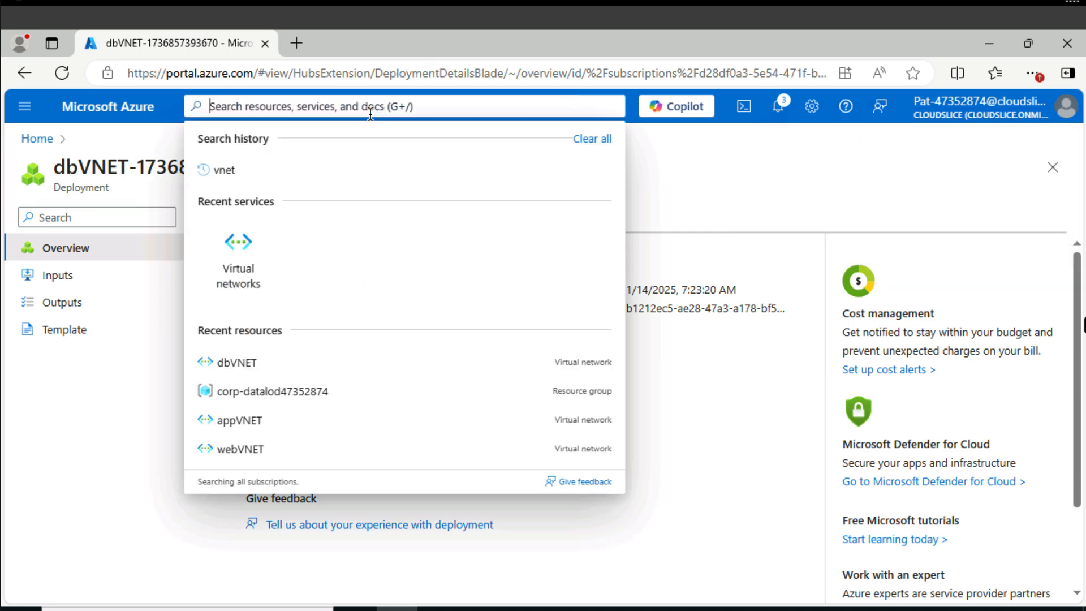
pyautogui.click(252, 449)
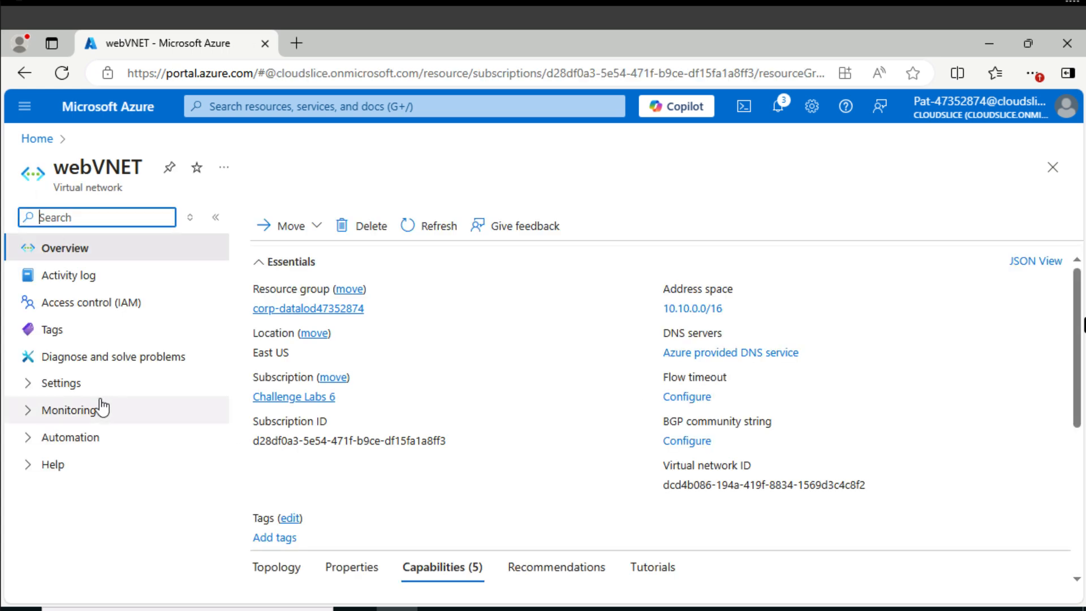
pyautogui.click(33, 389)
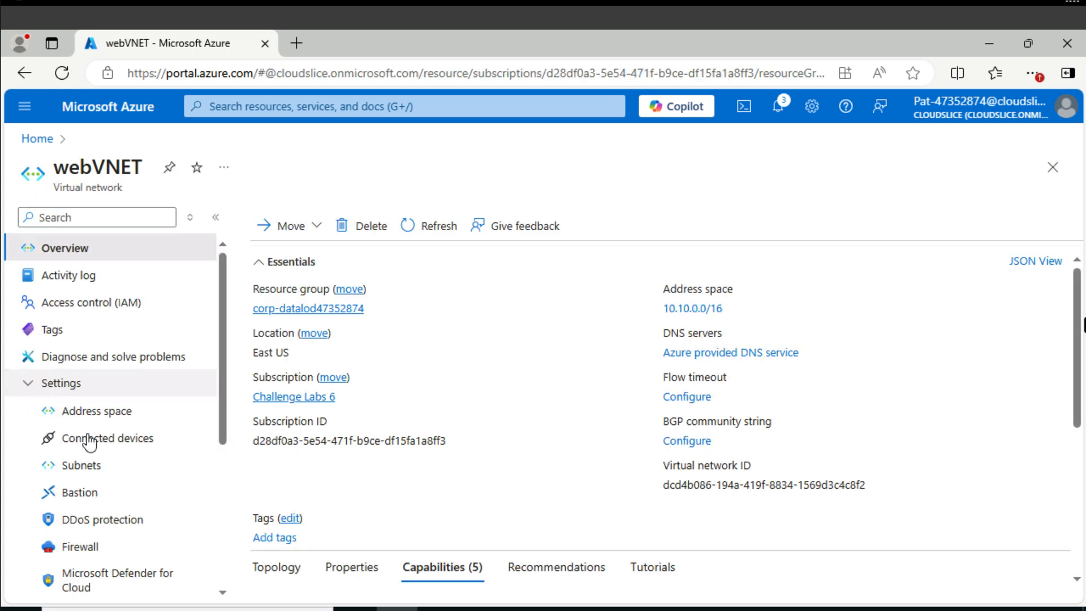
pyautogui.scroll(-1, 134, 470)
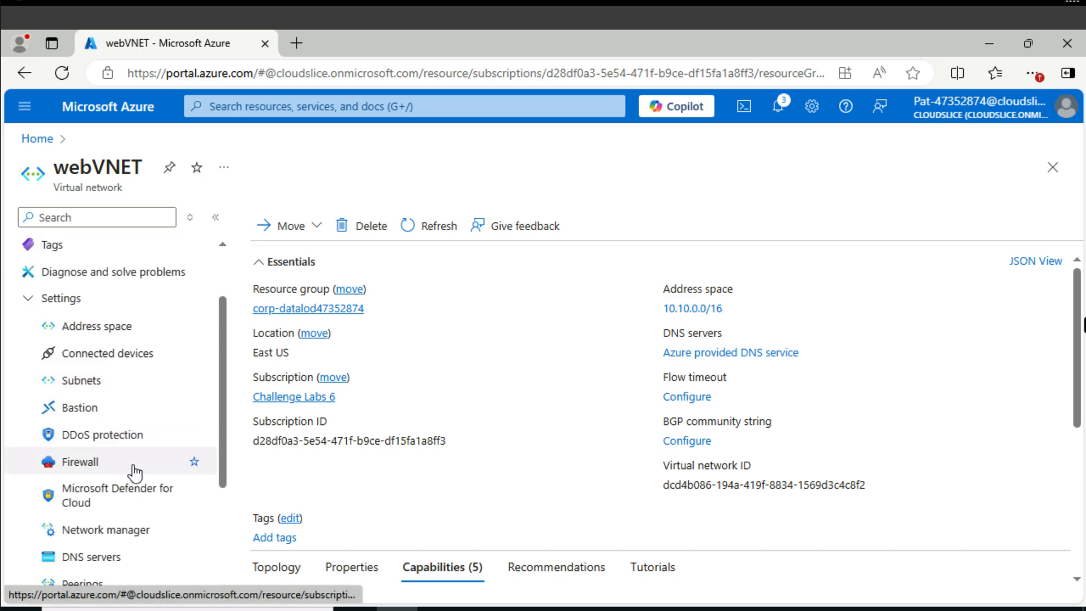
pyautogui.scroll(-1, 134, 469)
pyautogui.click(99, 500)
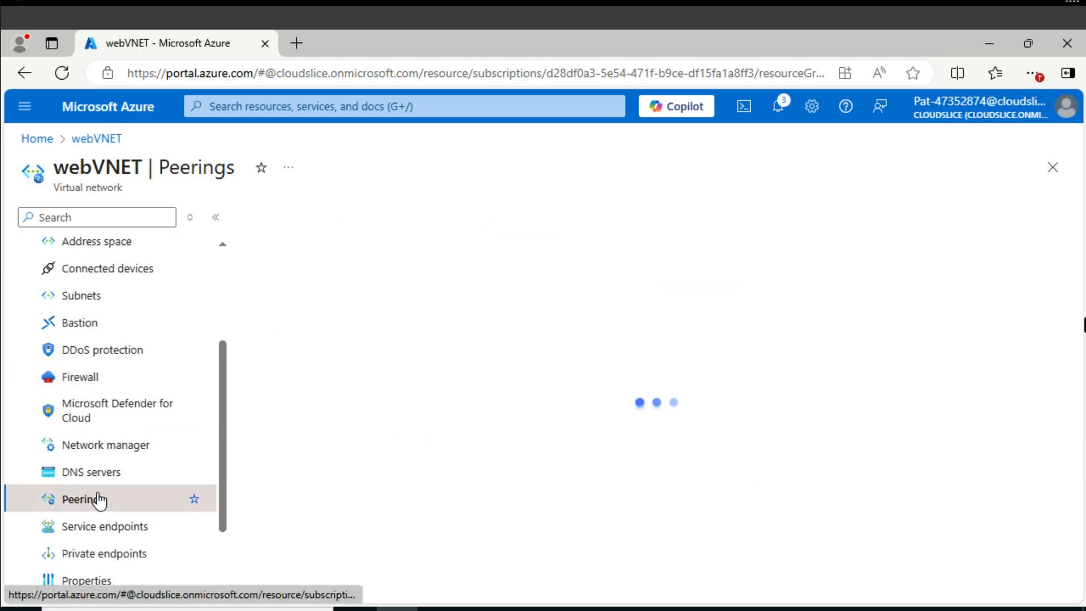
# Start a new peering on webVNET with remote link name appVNET-to-webVNET and appVNET as the remote virtual network.
pyautogui.click(283, 226)
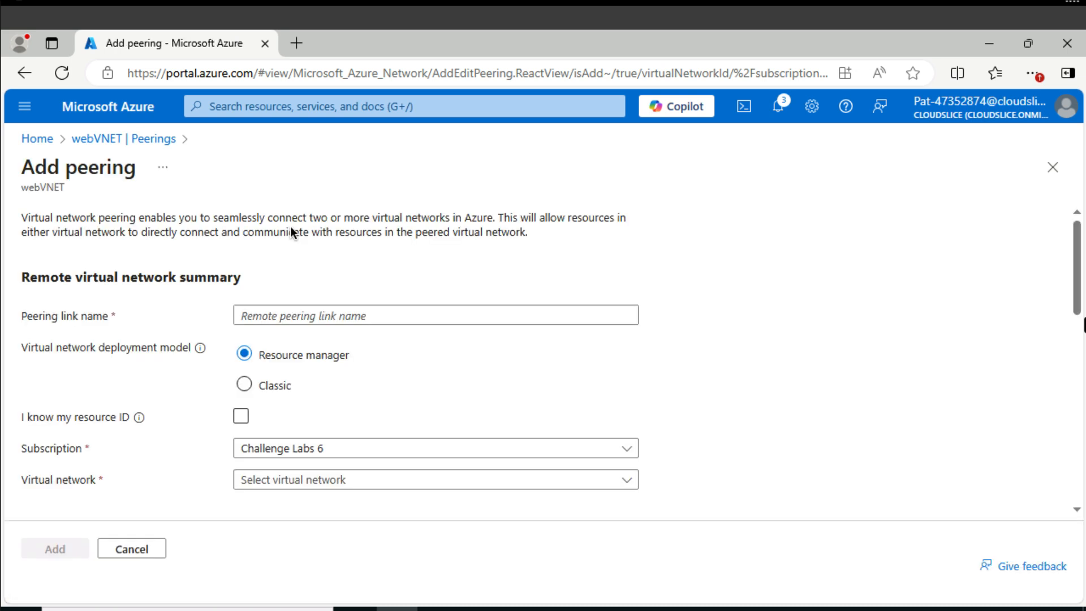
pyautogui.click(280, 314)
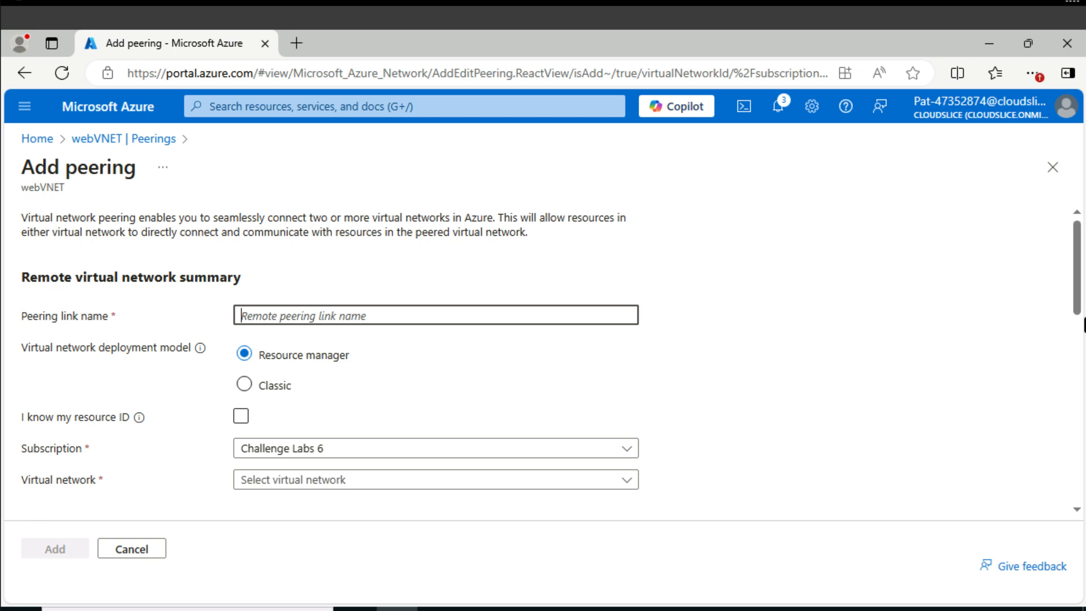
pyautogui.write('appVNET-to-webVNET')
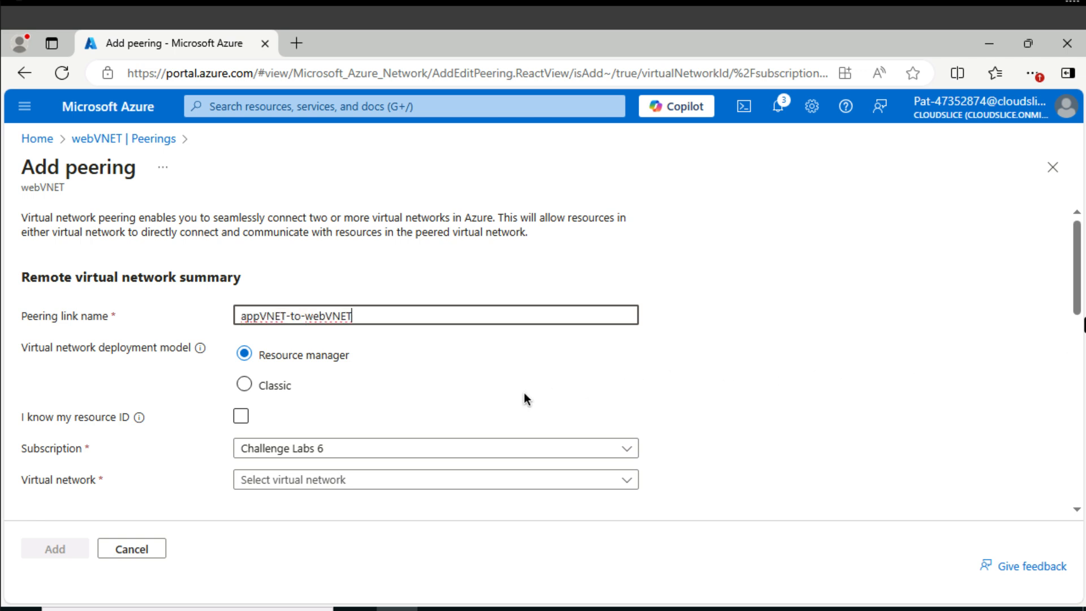
pyautogui.scroll(-1, 471, 418)
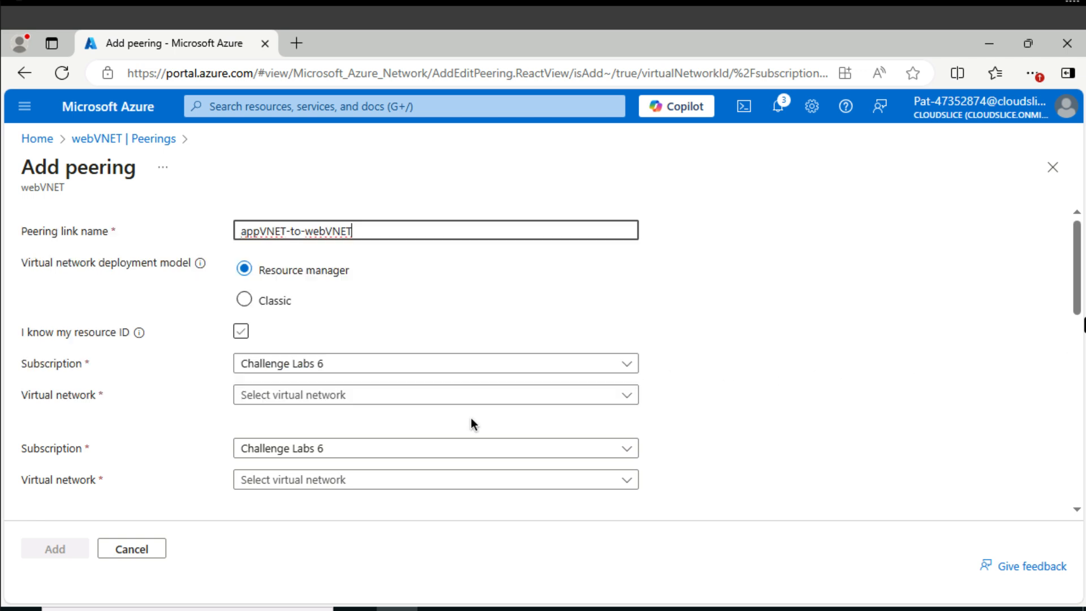
pyautogui.click(368, 397)
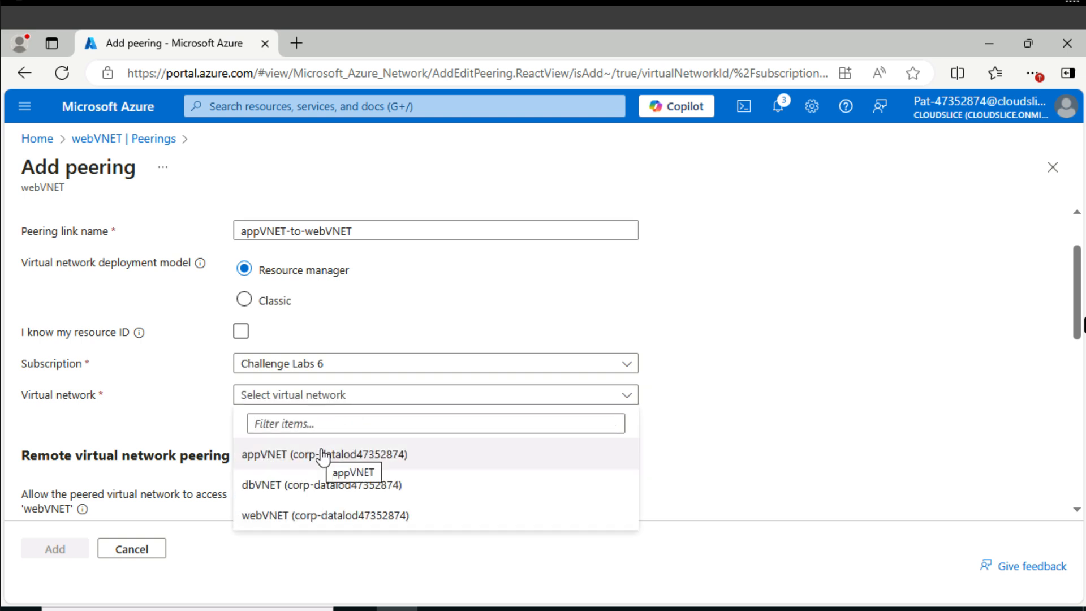
pyautogui.click(324, 455)
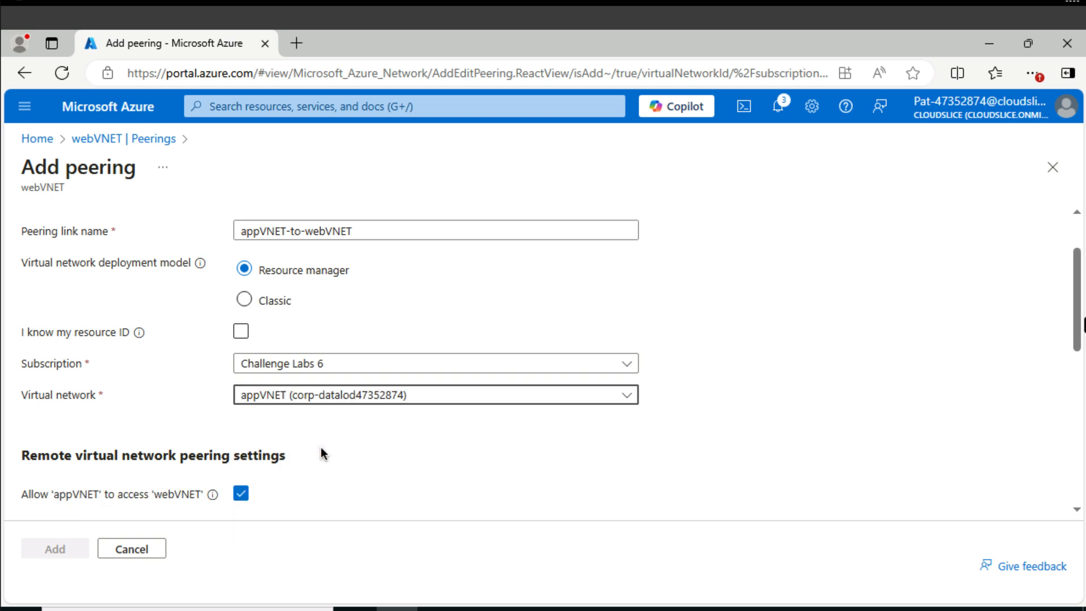
# Name the local peering link webVNET-to-appVNET in the new webVNET peering.
pyautogui.scroll(-2, 320, 453)
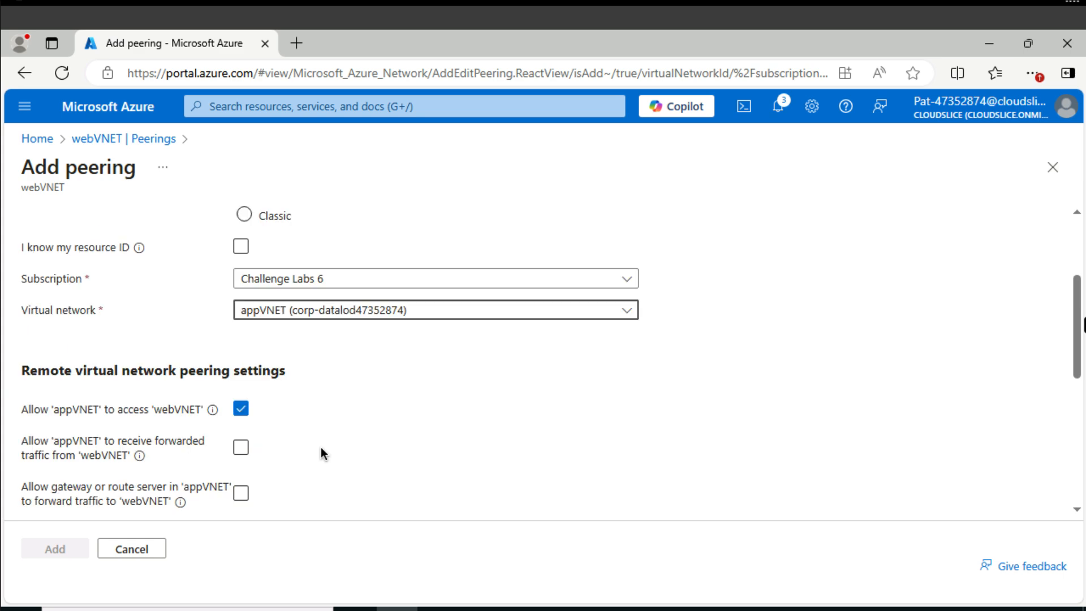
pyautogui.scroll(-3, 322, 453)
pyautogui.click(312, 475)
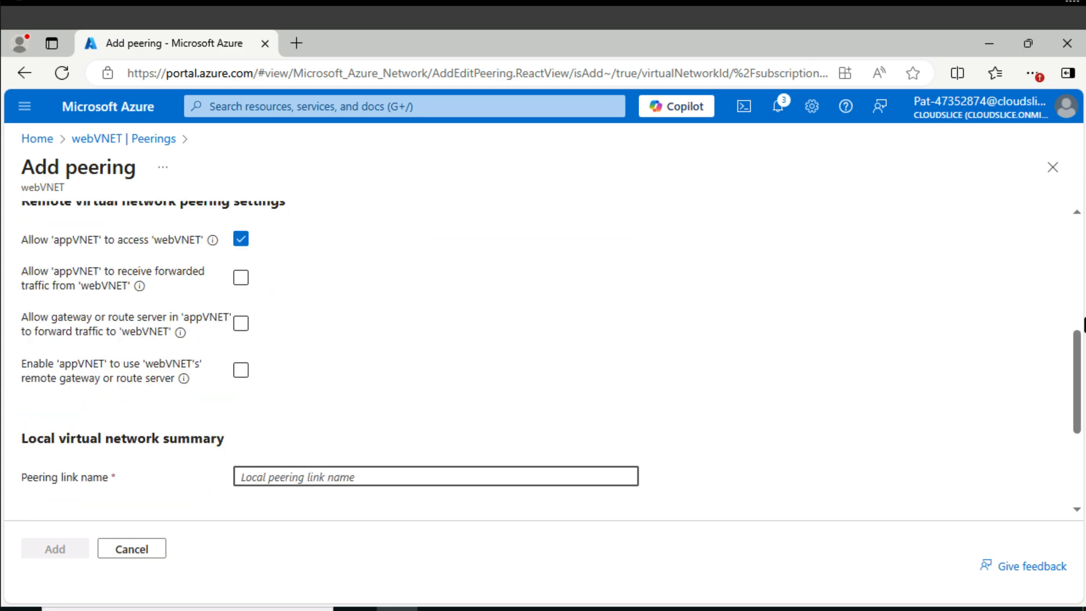
pyautogui.write('webVNET-to-appVNET')
pyautogui.scroll(-3, 457, 362)
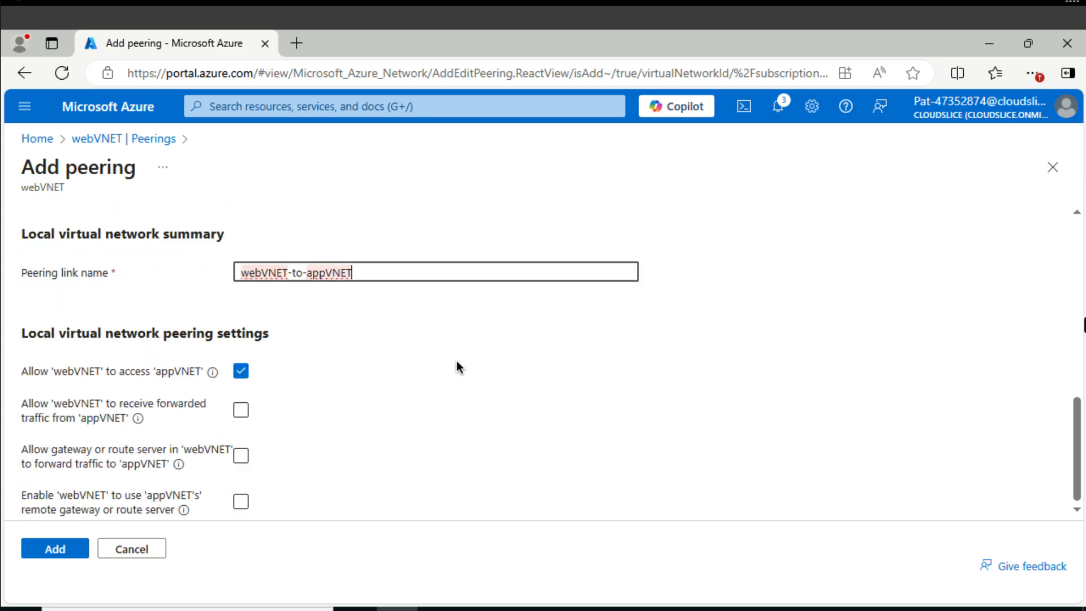
# Add the webVNET-to-appVNET peering and open the peerings settings of the appVNET virtual network.
pyautogui.click(55, 552)
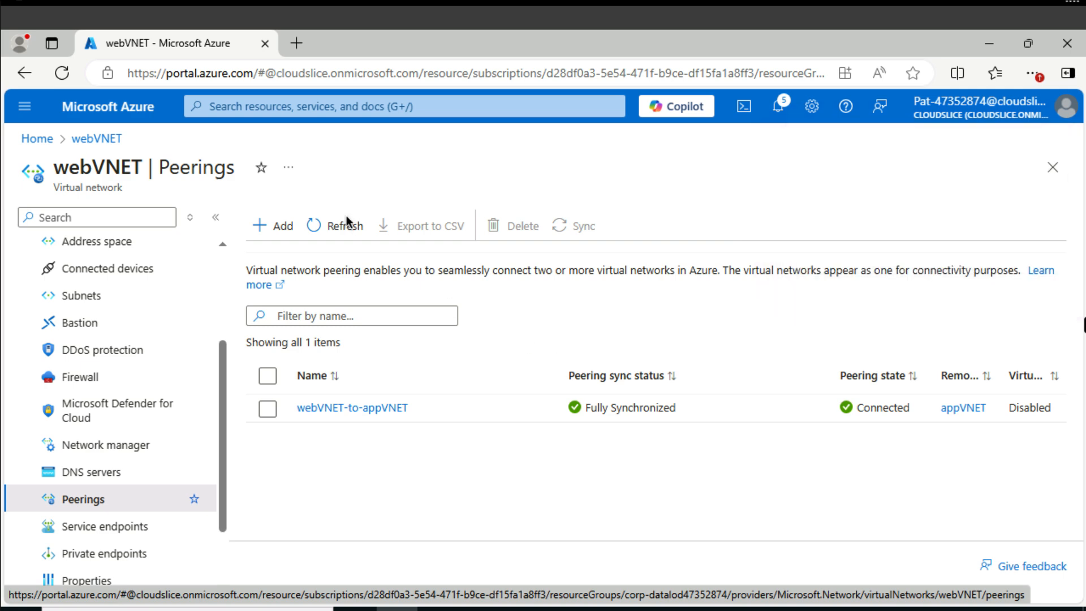
pyautogui.click(276, 115)
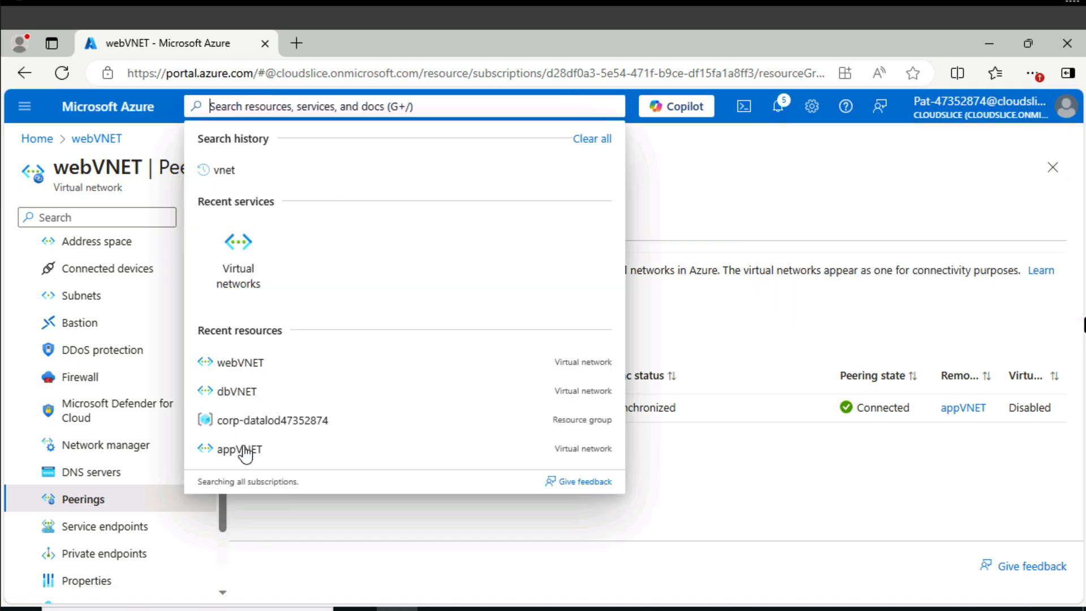
pyautogui.click(243, 450)
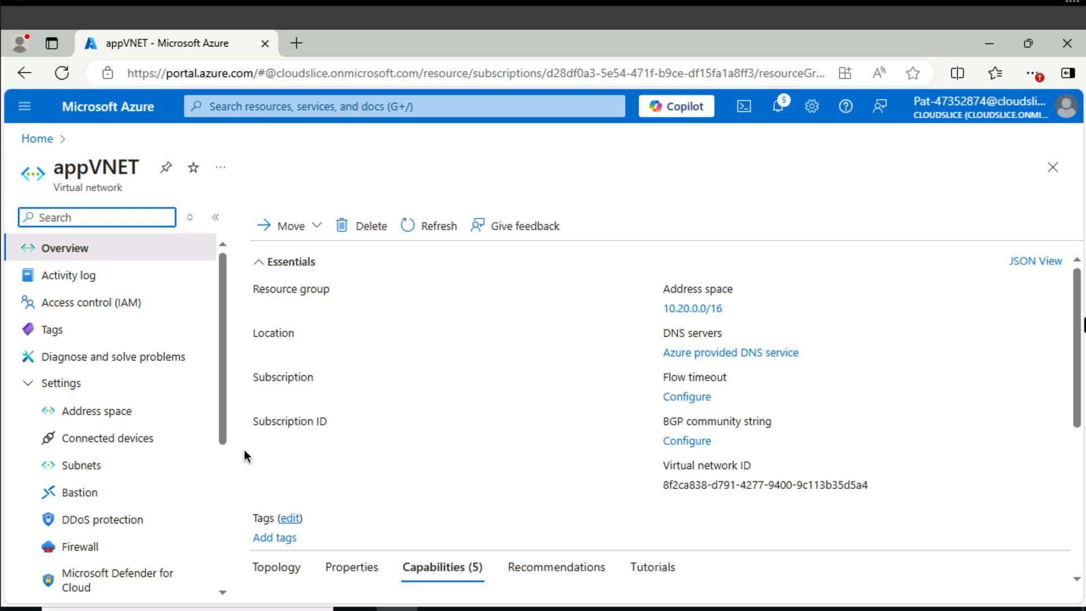
pyautogui.scroll(-2, 103, 502)
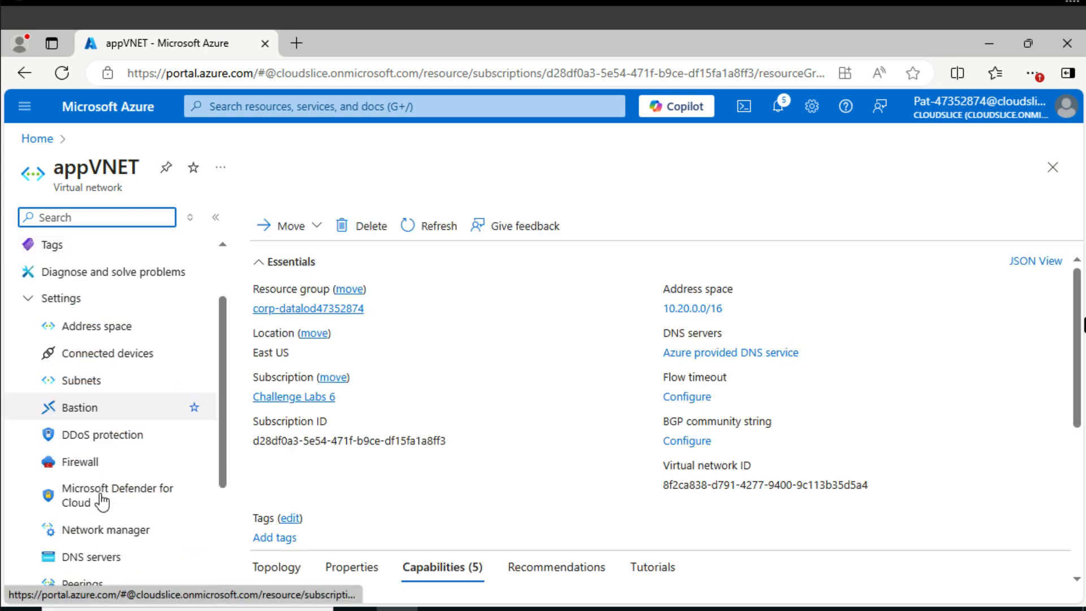
pyautogui.scroll(-2, 103, 502)
pyautogui.click(99, 502)
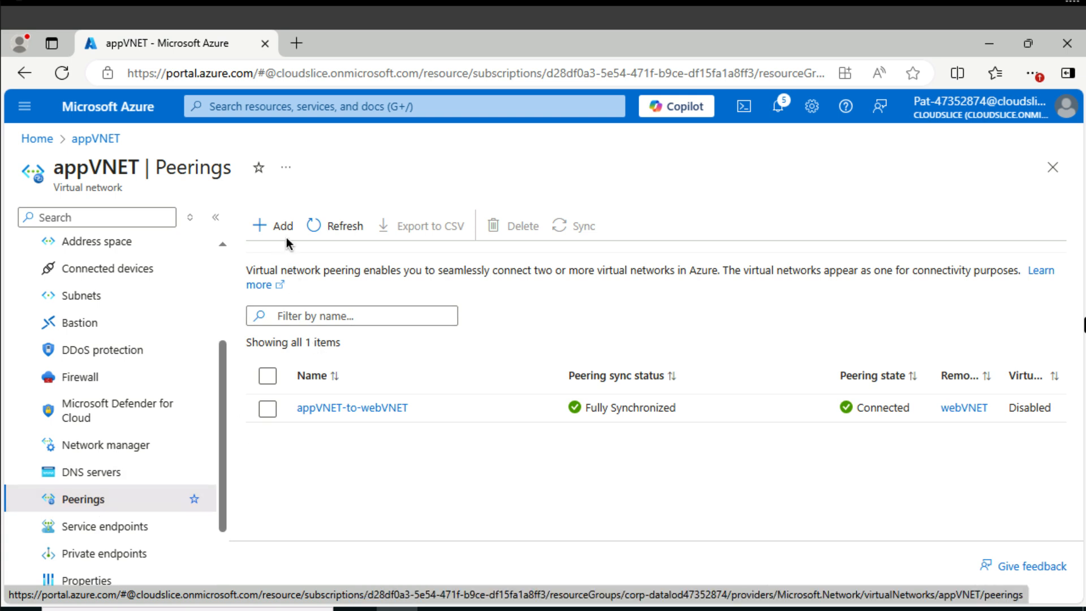
# Start a new peering on appVNET with remote link name dbVNET-to-appVNET and dbVNET as the remote virtual network.
pyautogui.click(283, 226)
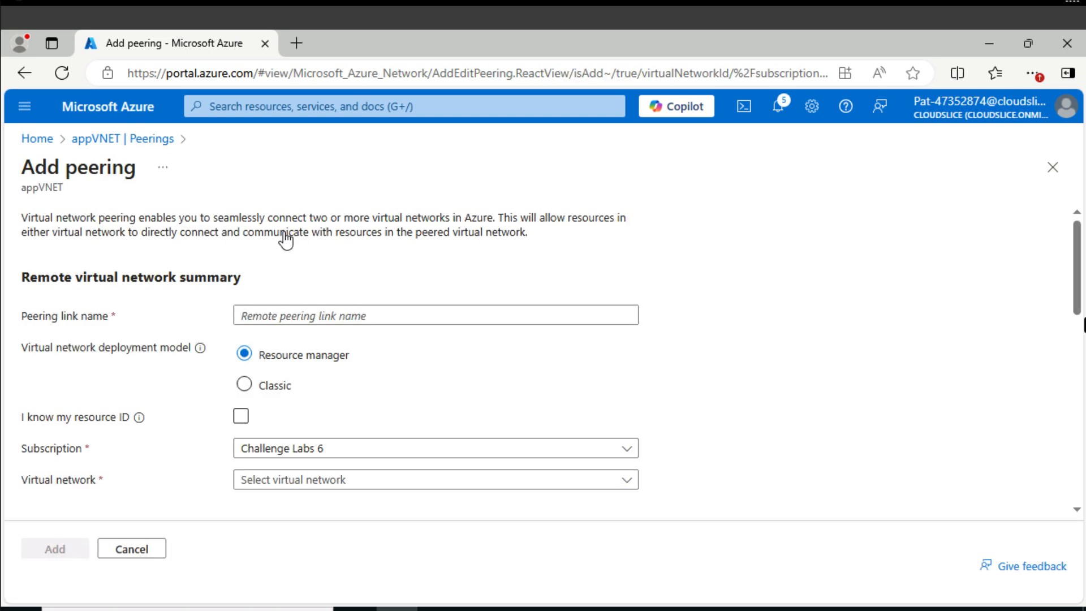
pyautogui.click(552, 314)
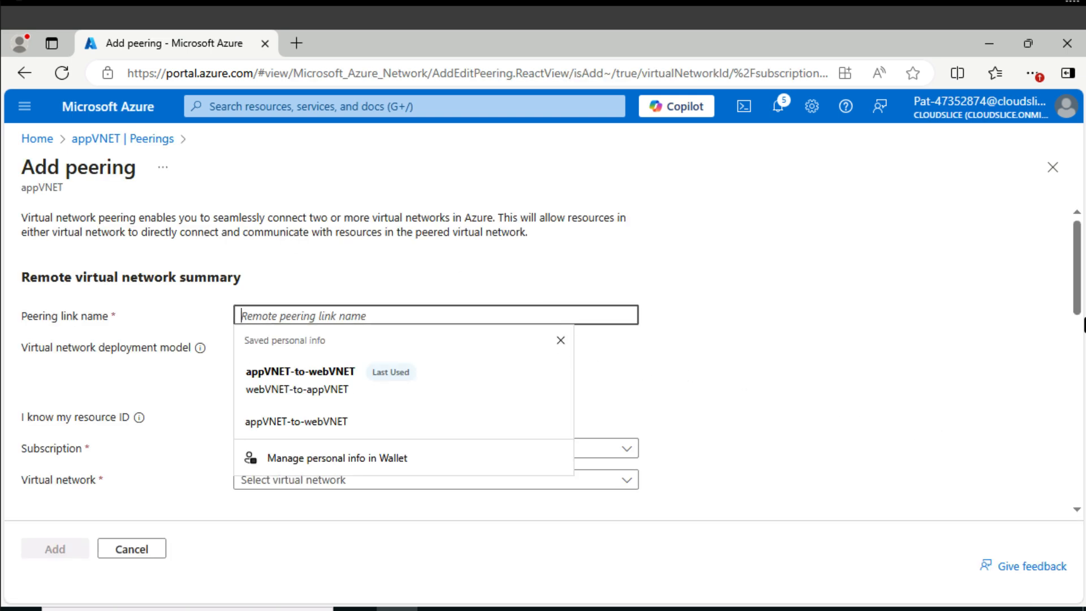
pyautogui.write('dbVNET-to-appVNET')
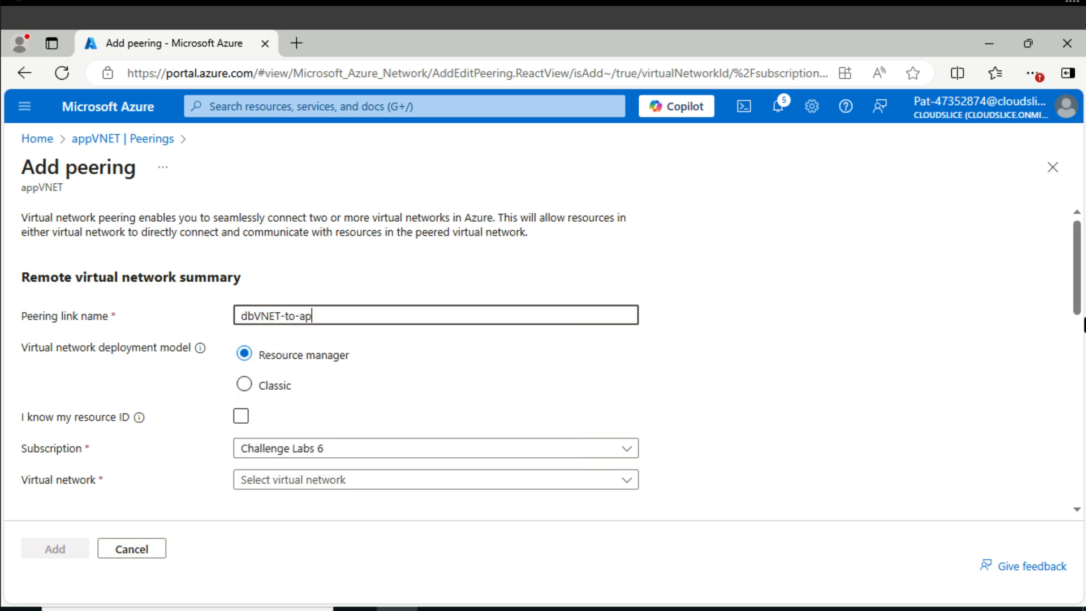
pyautogui.click(333, 484)
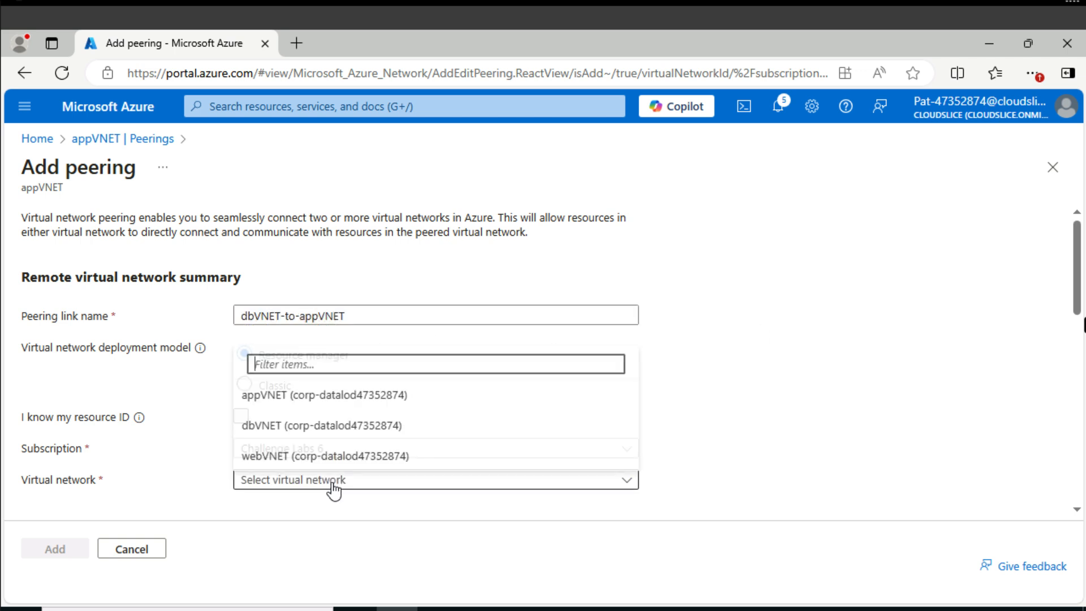
pyautogui.click(313, 427)
# Name the local peering link appVNET-to-dbVNET and add the peering to appVNET.
pyautogui.scroll(-8, 735, 474)
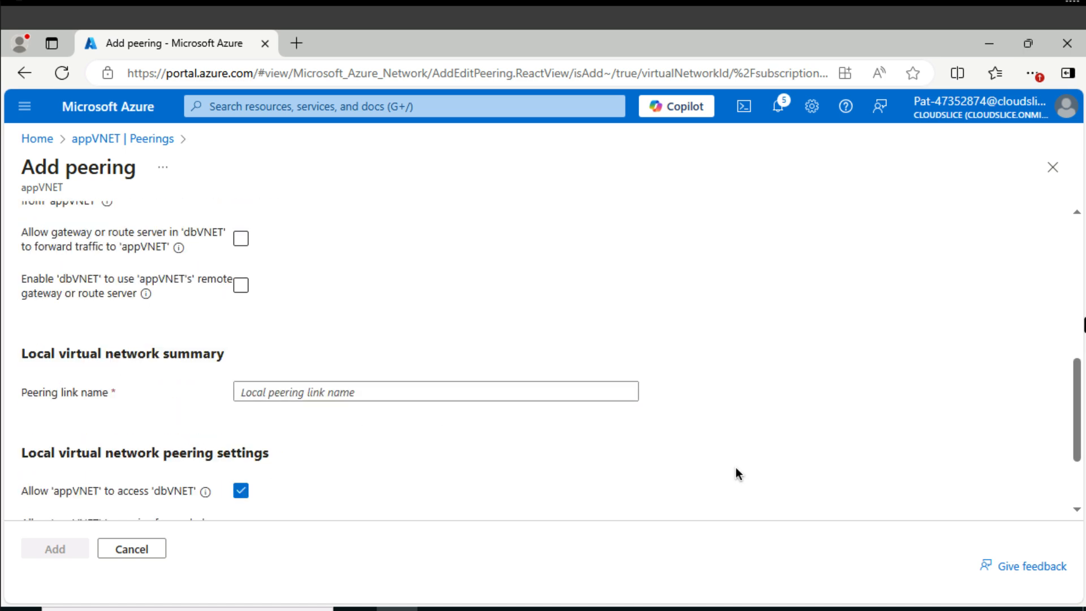
pyautogui.click(530, 391)
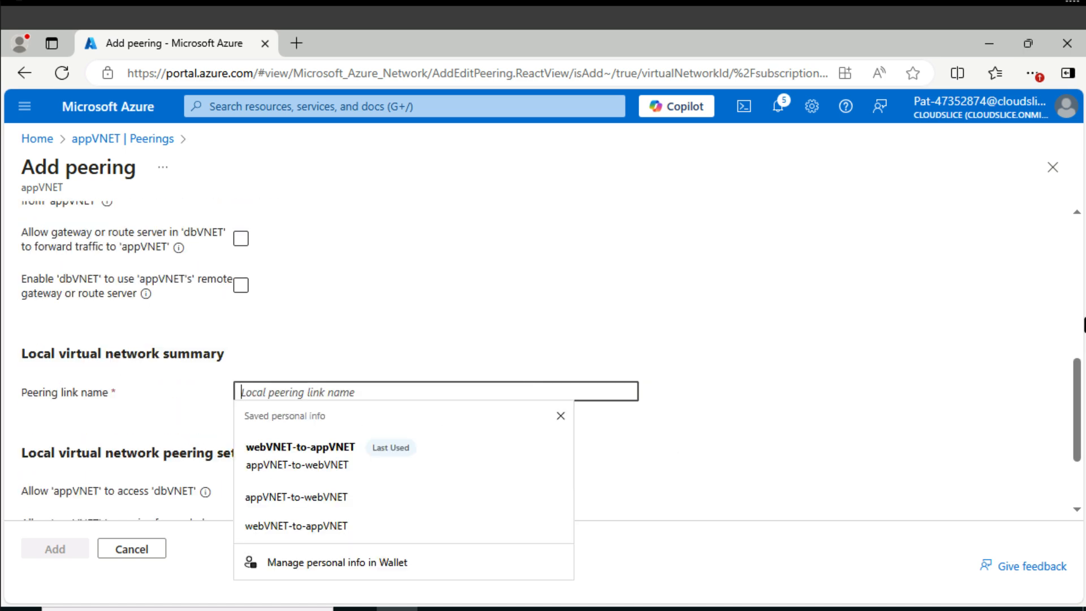
pyautogui.write('appVNET-to-dbVNET')
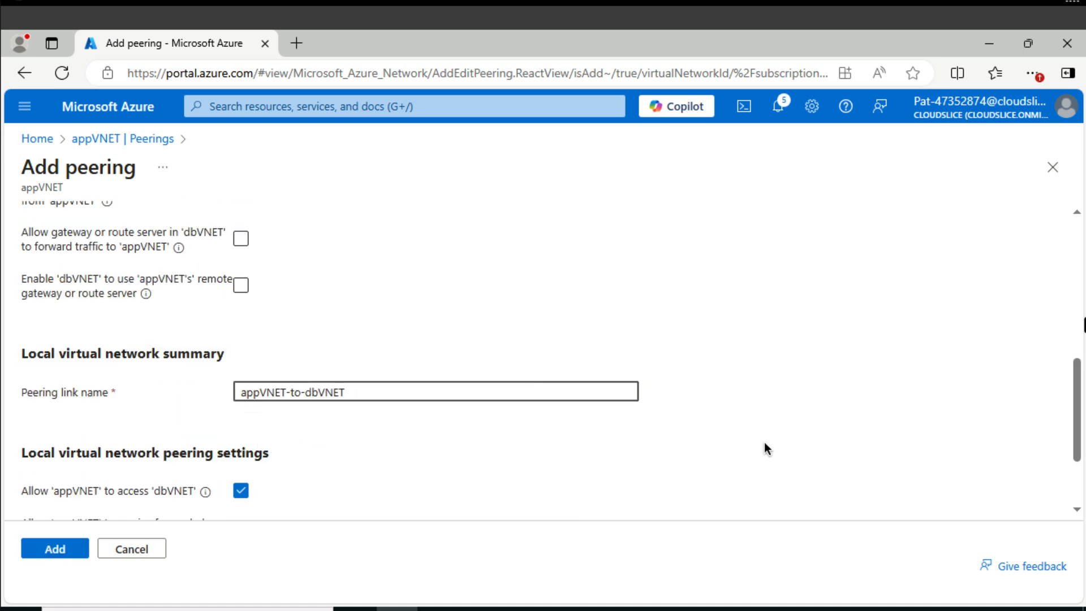
pyautogui.scroll(-2, 722, 460)
pyautogui.click(59, 554)
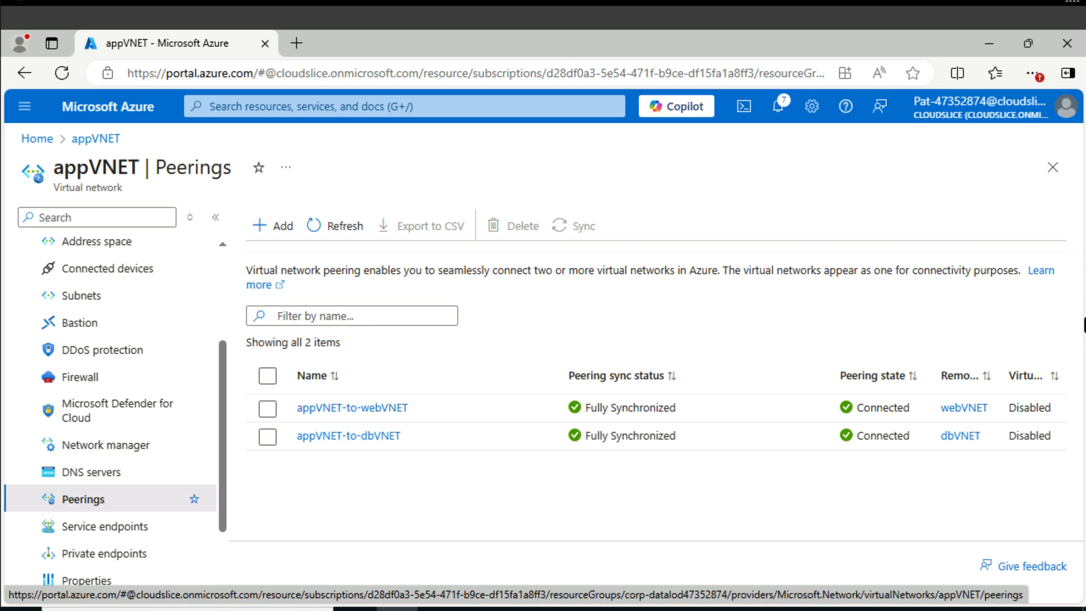
# Find the Virtual machines service by searching for vm and start creating a new Azure virtual machine.
pyautogui.click(432, 107)
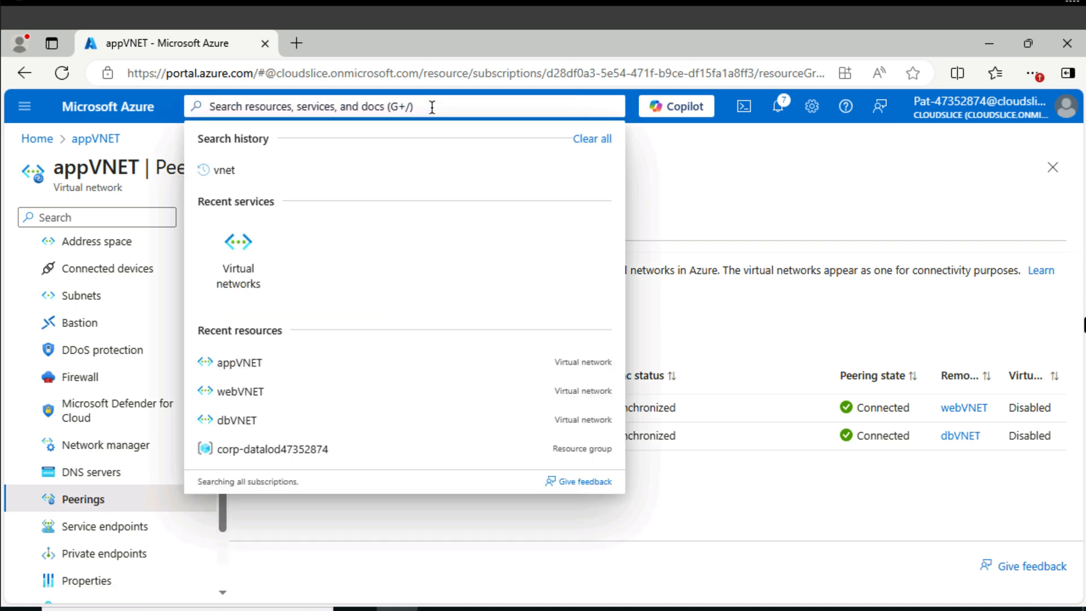
pyautogui.write('vm')
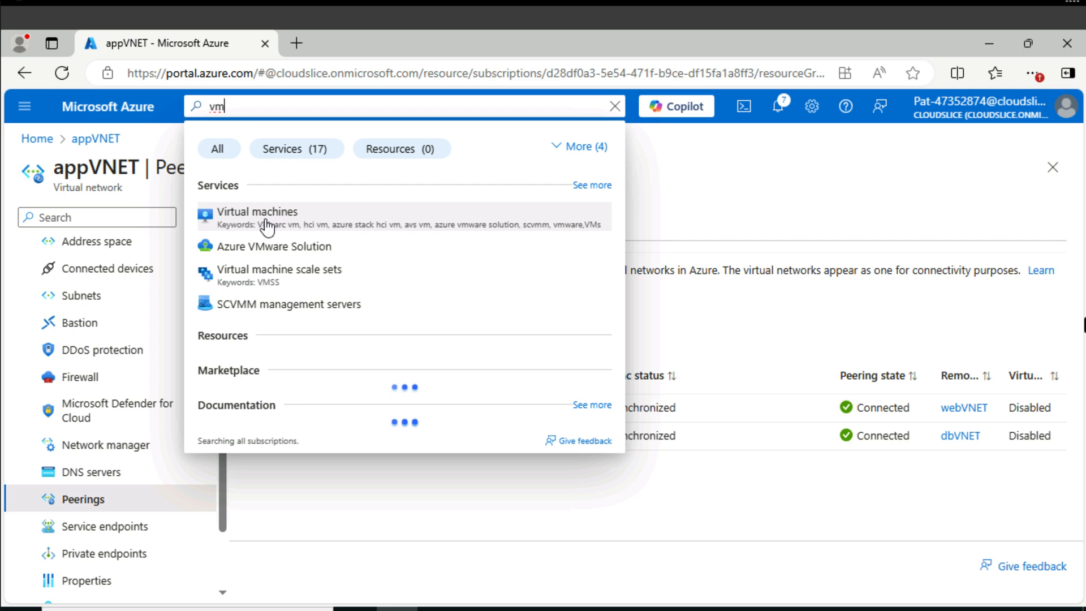
pyautogui.click(265, 221)
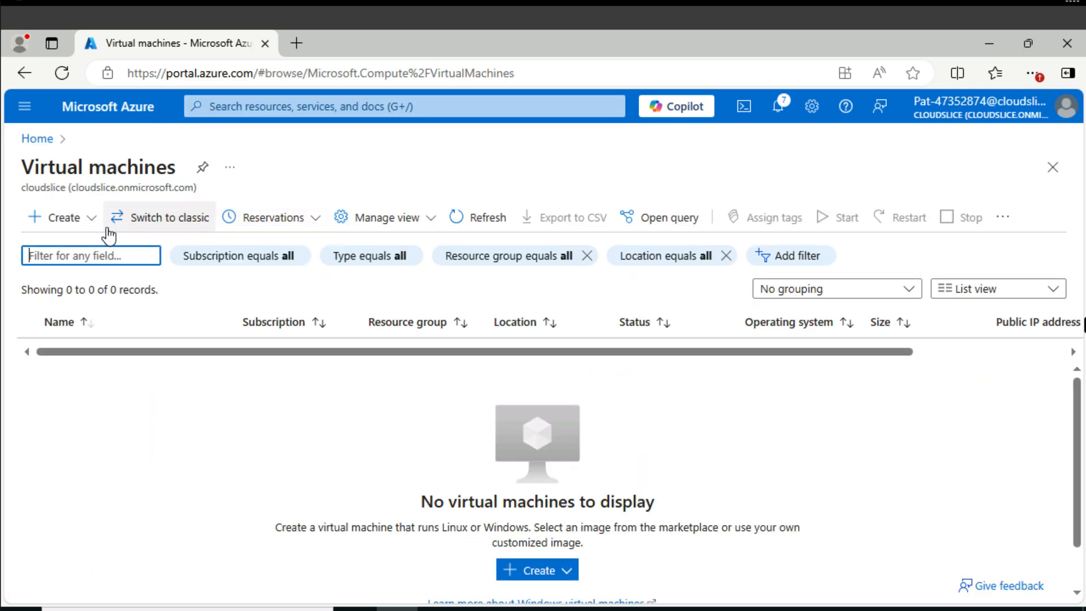
pyautogui.click(78, 222)
pyautogui.click(82, 249)
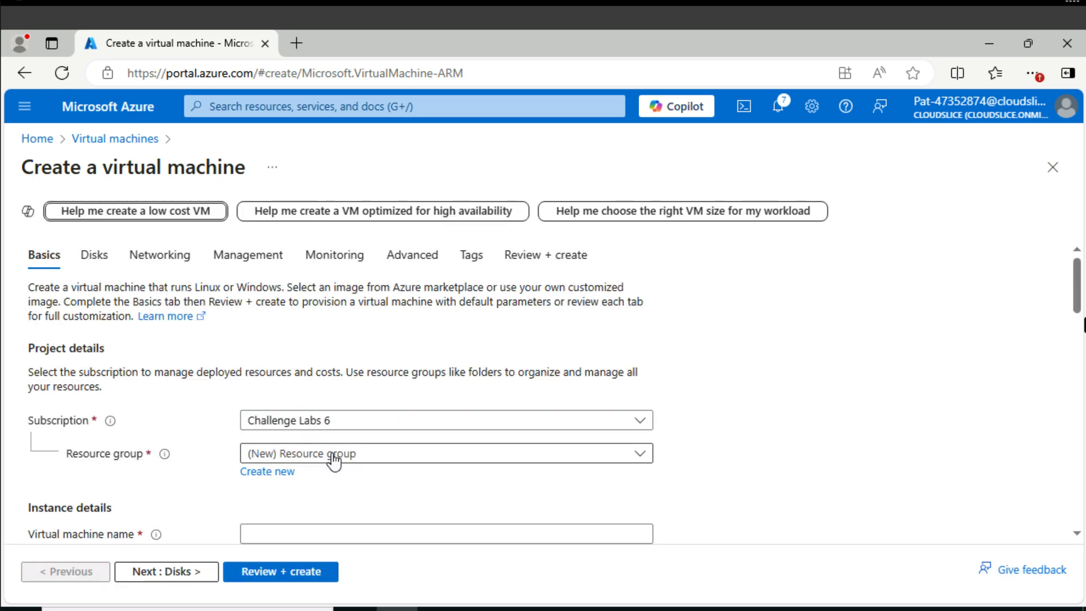
# Assign the new virtual machine to resource group corp-datalod47352874 and name it webVM1.
pyautogui.click(334, 459)
pyautogui.click(328, 512)
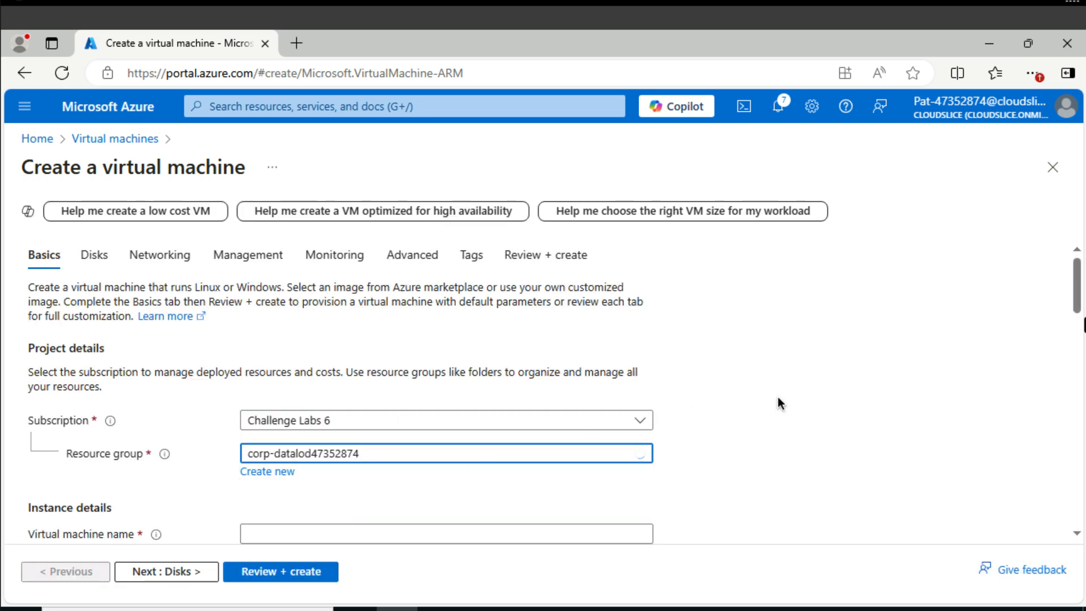
pyautogui.scroll(-3, 779, 399)
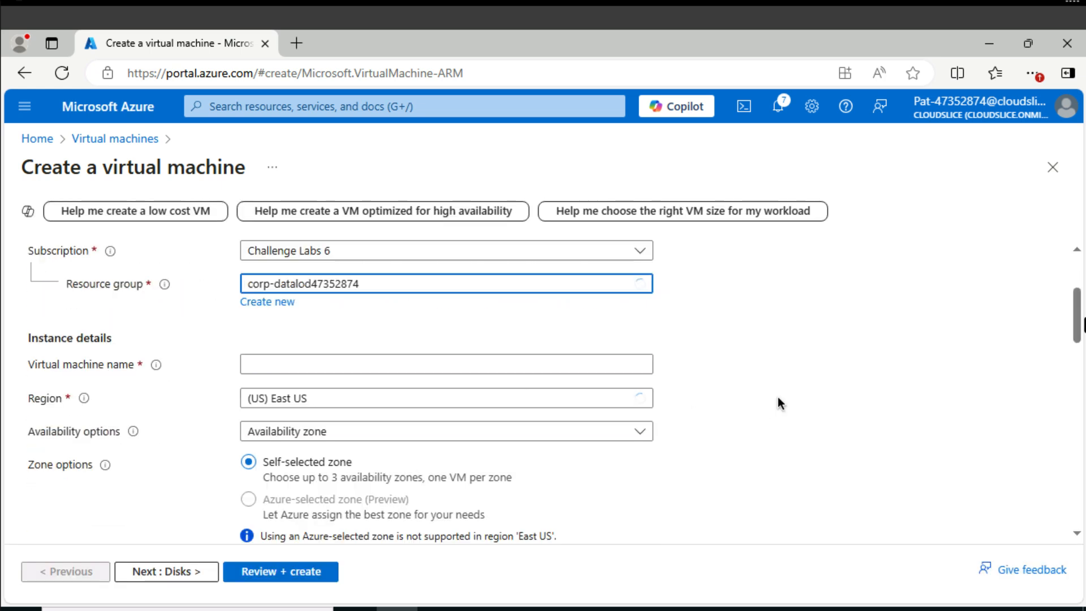
pyautogui.click(444, 356)
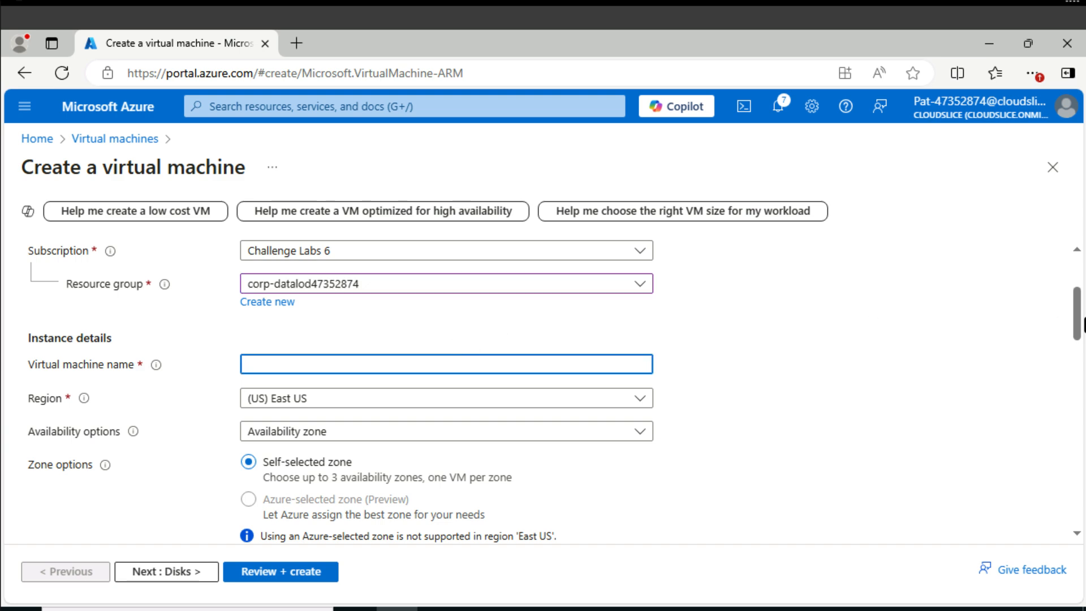
pyautogui.write('webVM1')
# Set the image of webVM1 to Windows Server 2019 Datacenter - x64 Gen2.
pyautogui.scroll(-2, 762, 388)
pyautogui.scroll(-4, 762, 388)
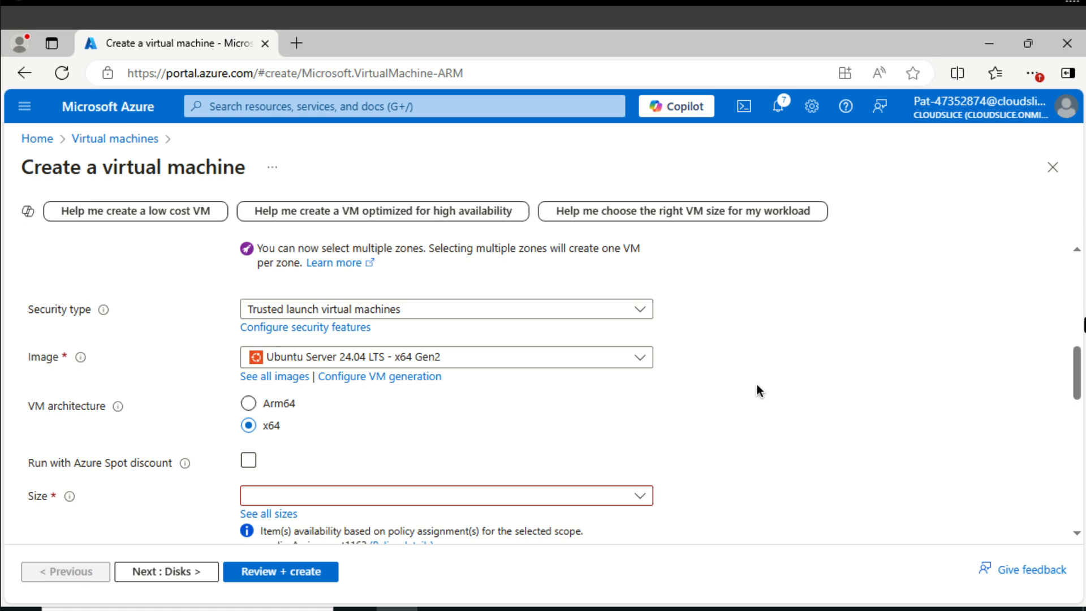
pyautogui.click(488, 366)
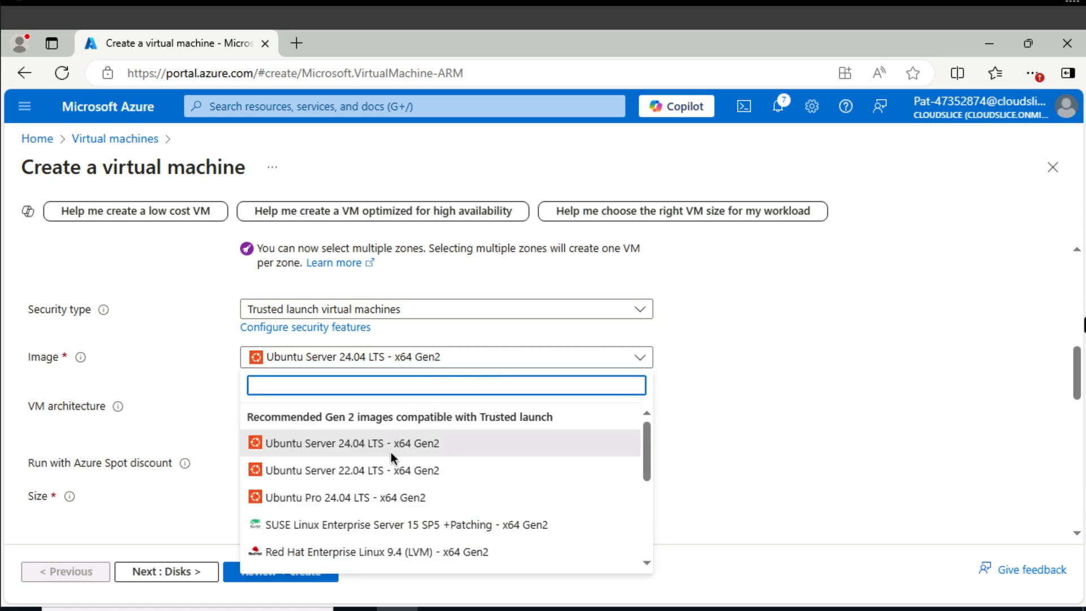
pyautogui.scroll(-5, 393, 456)
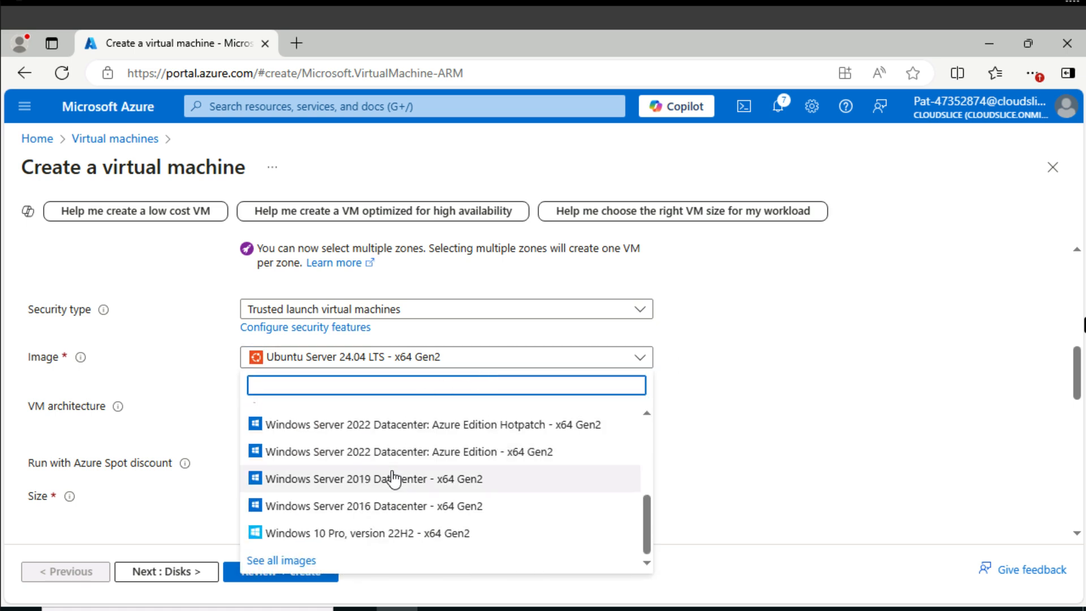
pyautogui.click(394, 478)
# Choose B2ms from the full list of VM sizes as the size of webVM1.
pyautogui.scroll(-1, 391, 469)
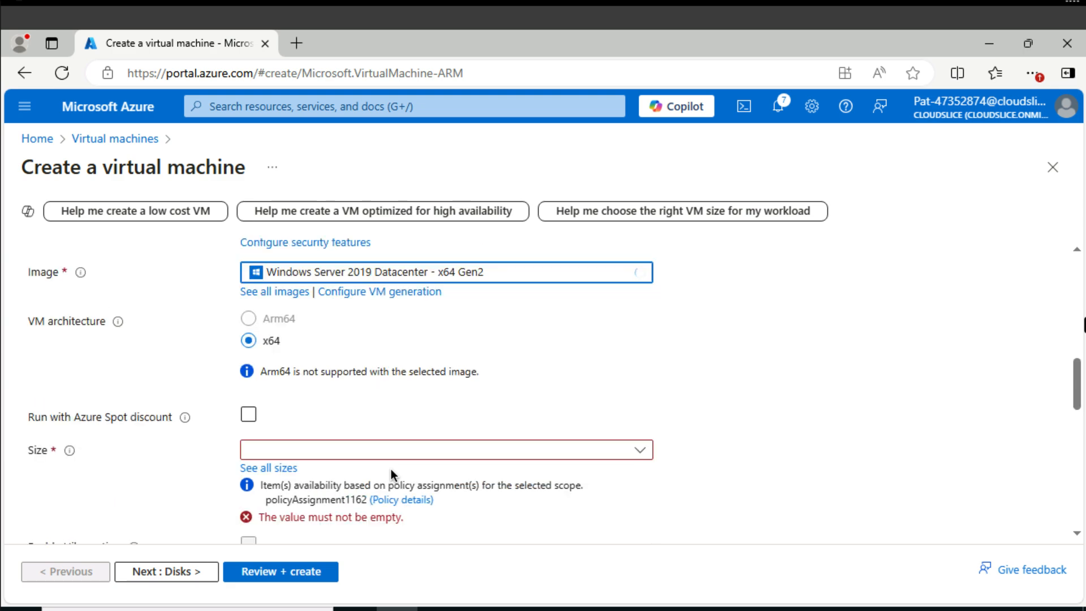
pyautogui.scroll(-1, 392, 469)
pyautogui.click(276, 381)
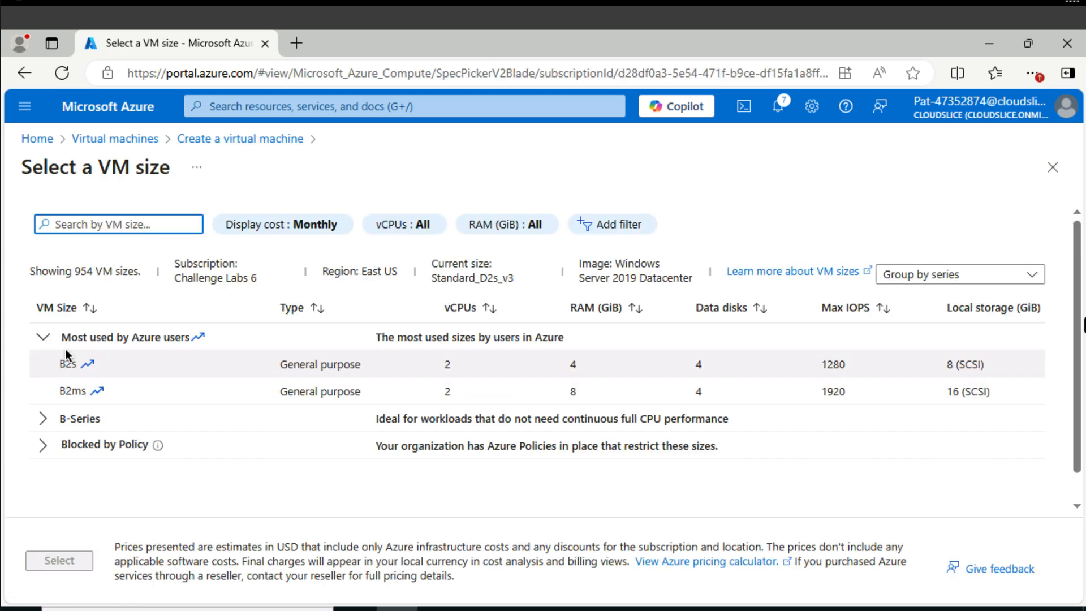
pyautogui.click(81, 385)
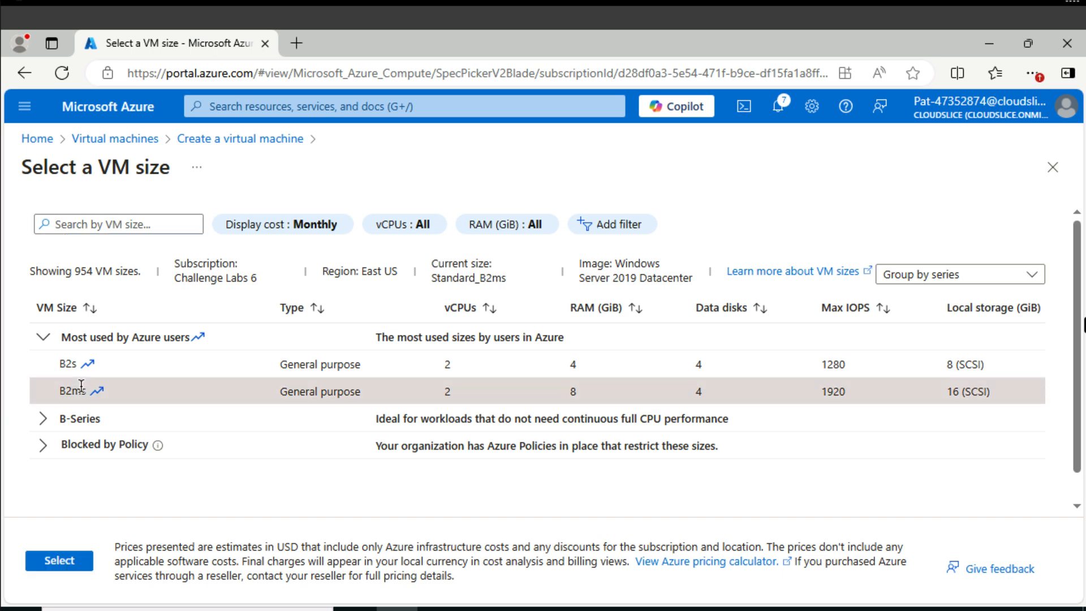
pyautogui.click(59, 559)
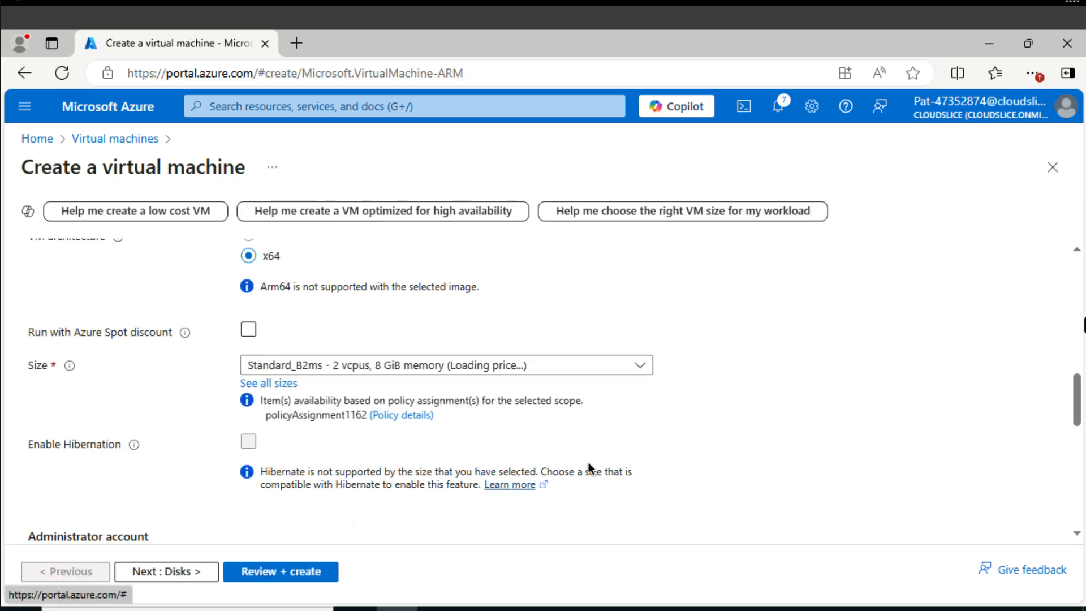
# Set the administrator username of webVM1 to AzureAdmin and enter and confirm the account password.
pyautogui.scroll(-6, 589, 462)
pyautogui.scroll(2, 493, 382)
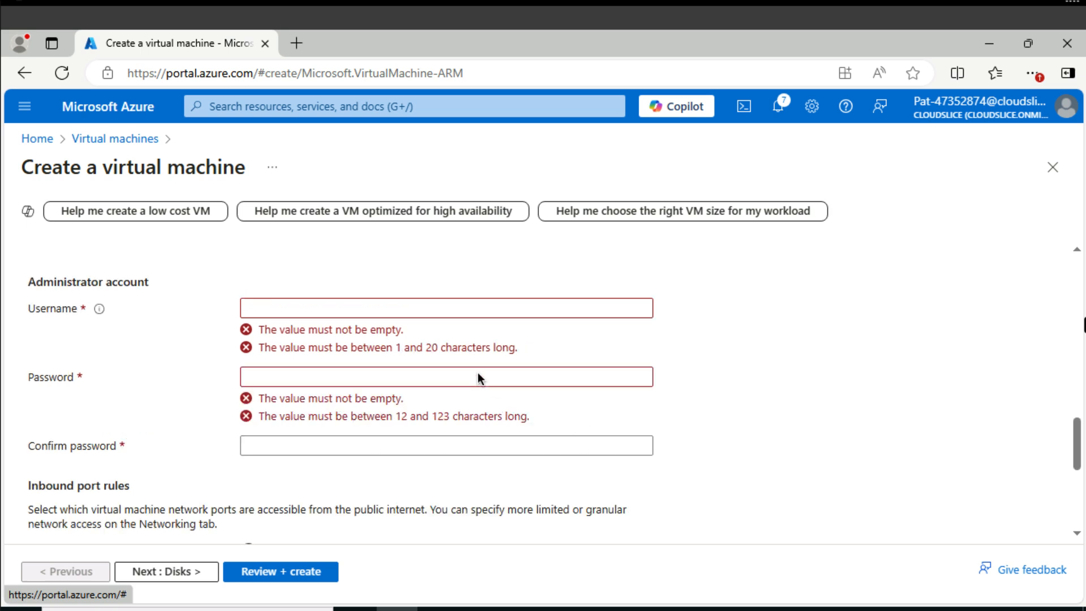
pyautogui.click(390, 309)
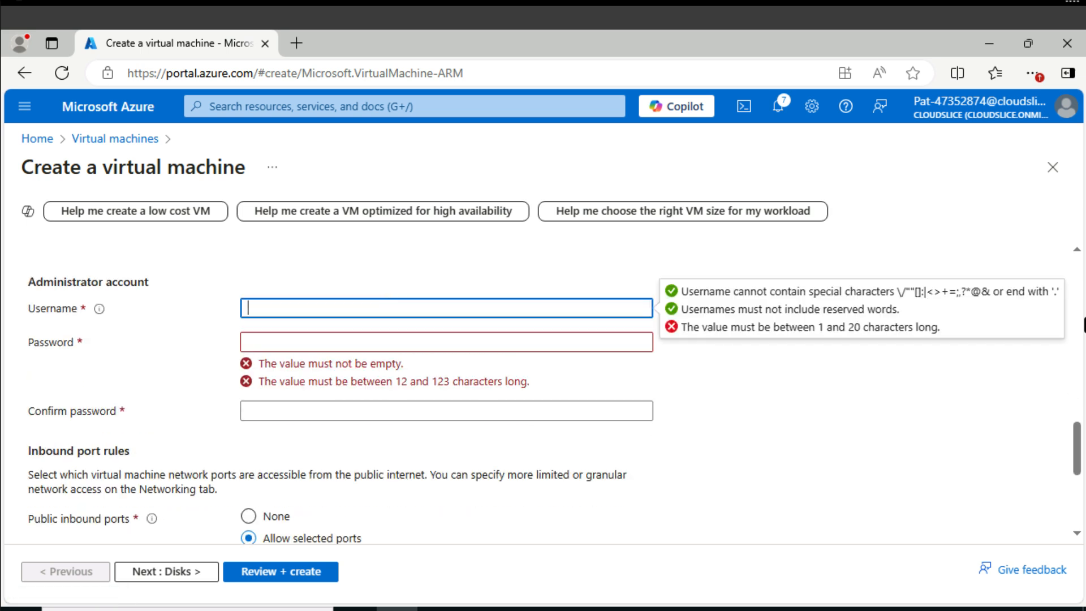
pyautogui.write('AzureAdmin')
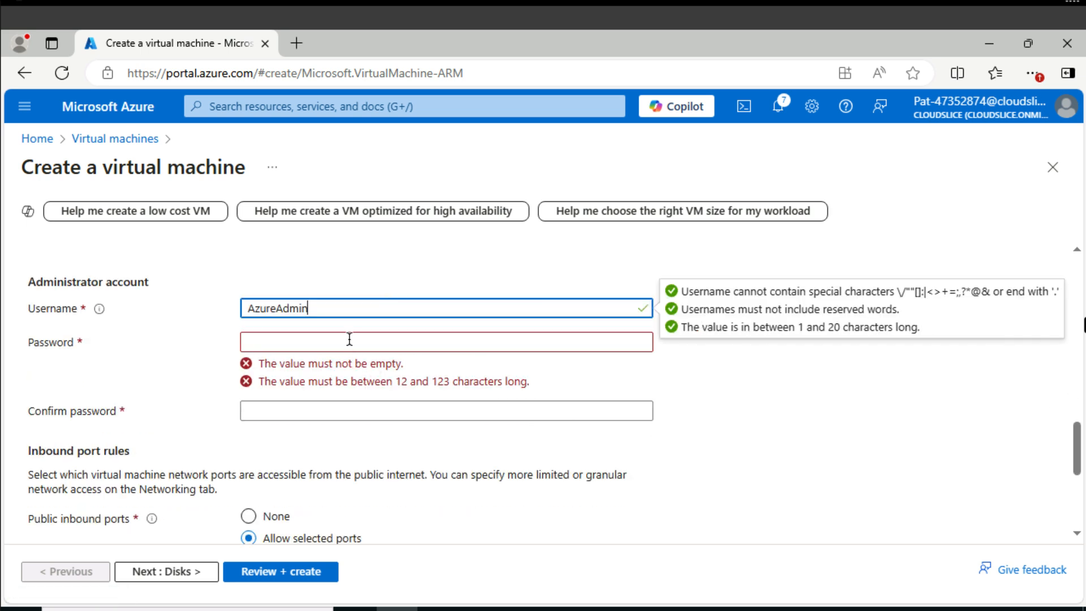
pyautogui.click(349, 340)
pyautogui.hotkey('ctrl', 'v')
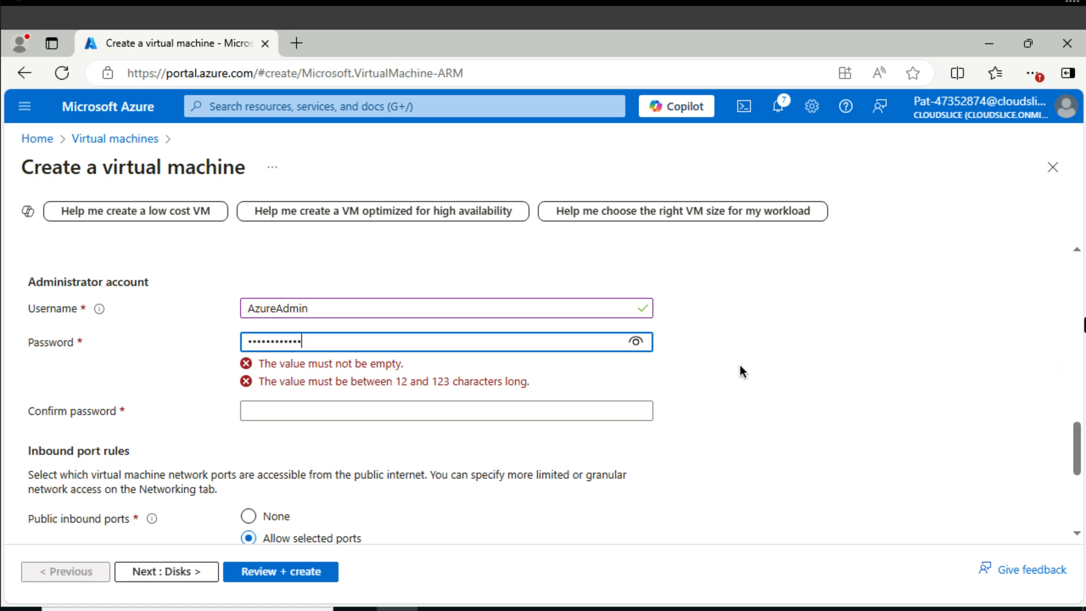
pyautogui.click(396, 372)
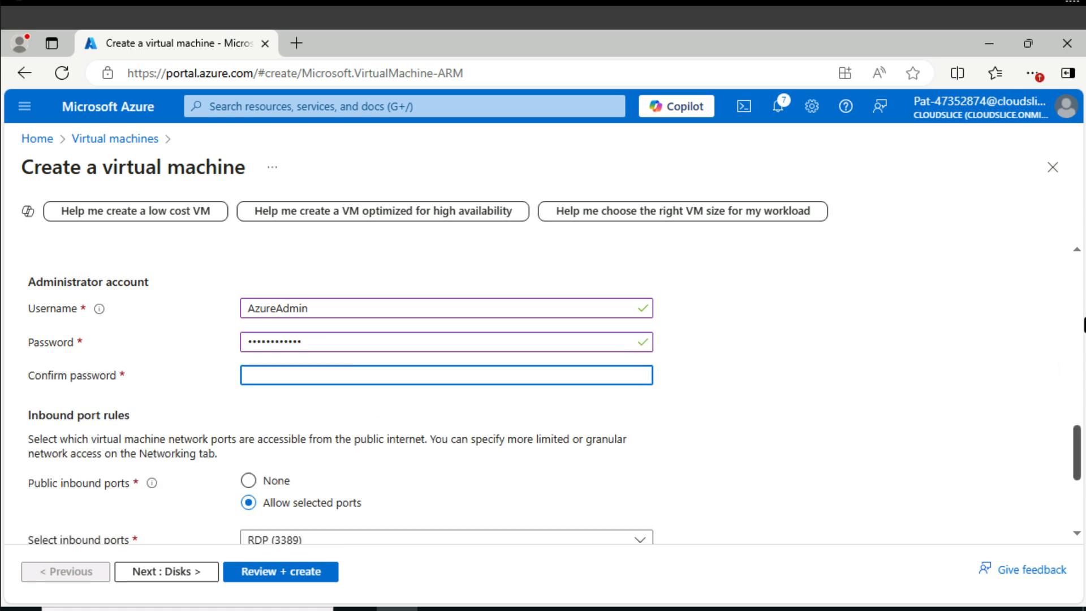
pyautogui.hotkey('ctrl', 'v')
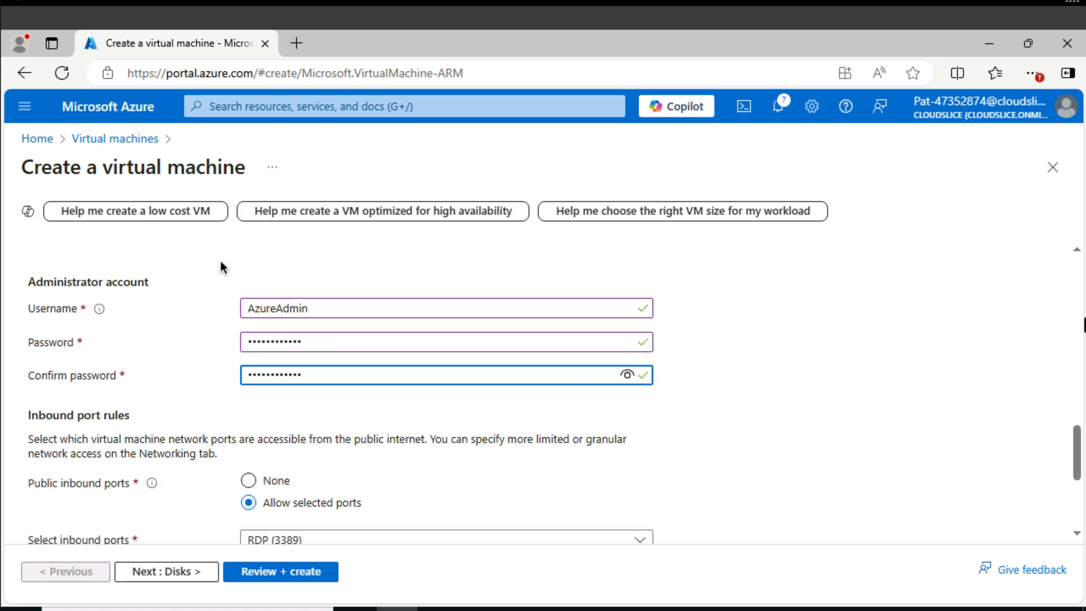
# Connect webVM1 to the virtual network webVNET in its networking settings.
pyautogui.scroll(10, 220, 267)
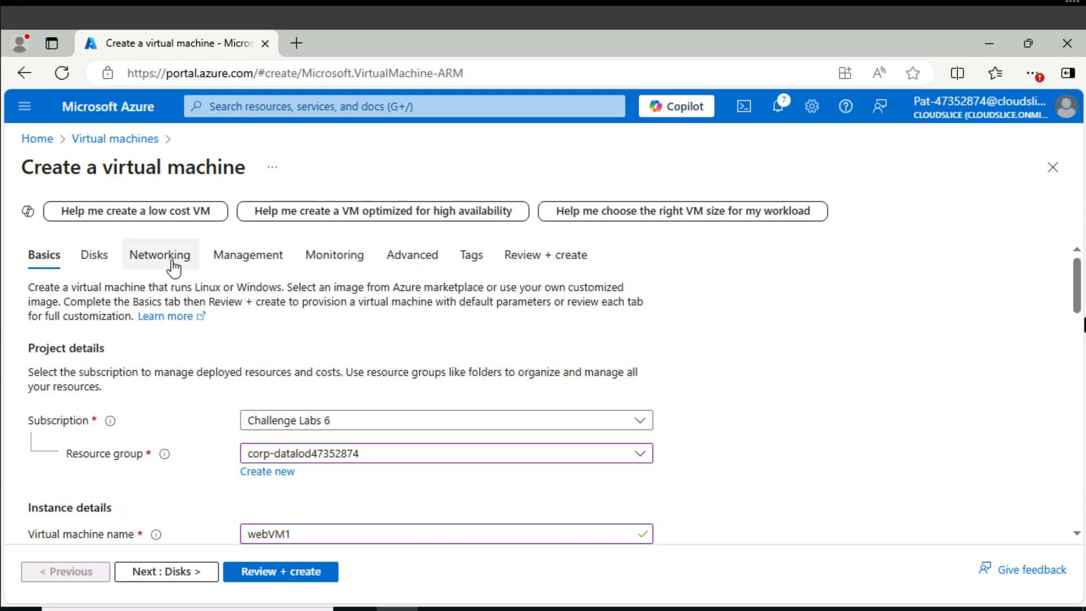
pyautogui.click(172, 262)
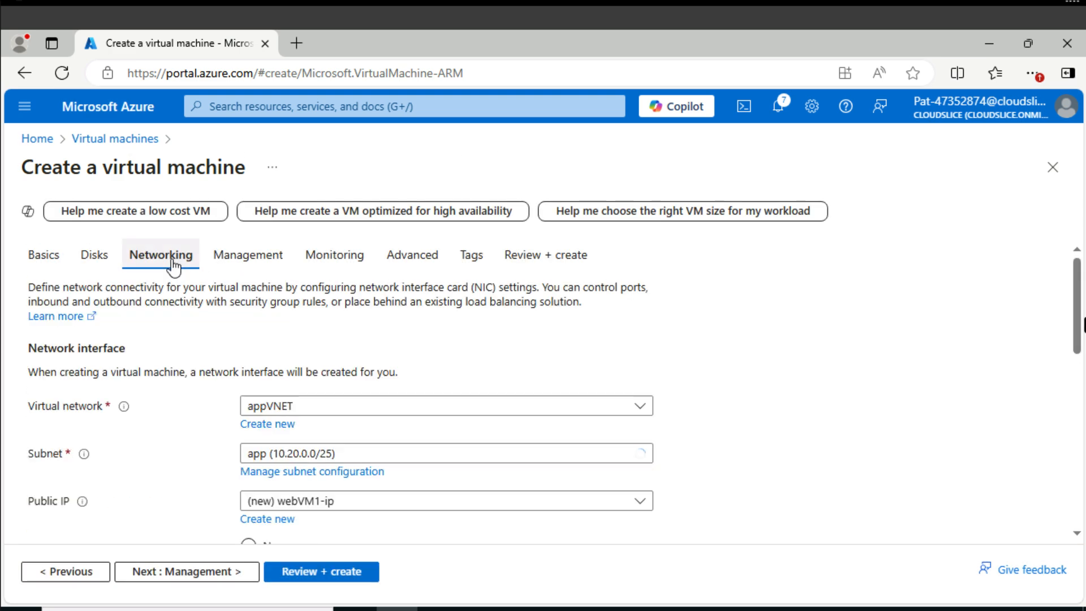
pyautogui.click(321, 418)
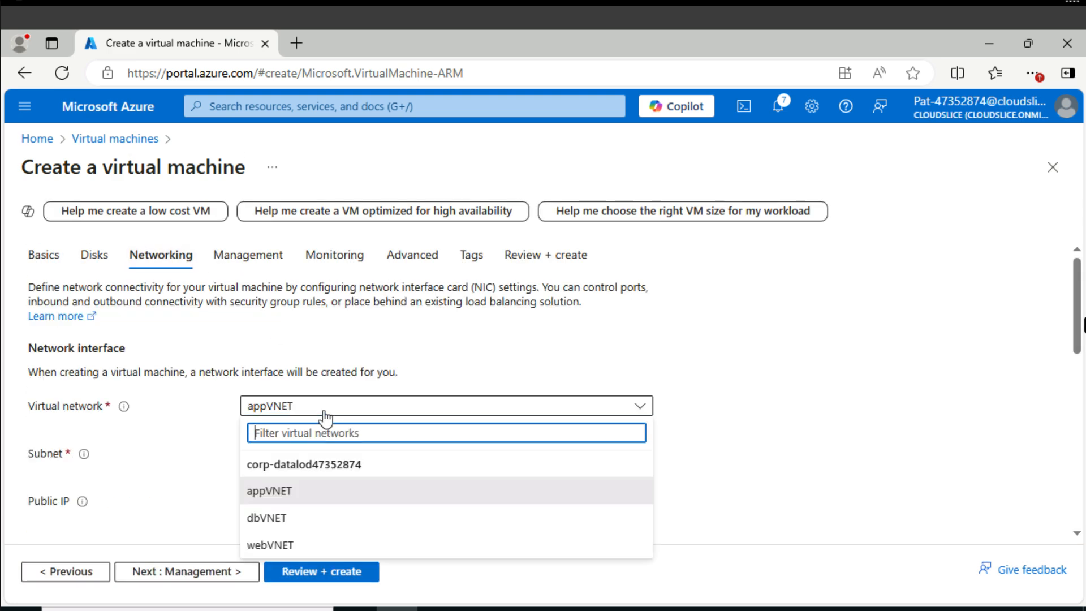
pyautogui.click(297, 544)
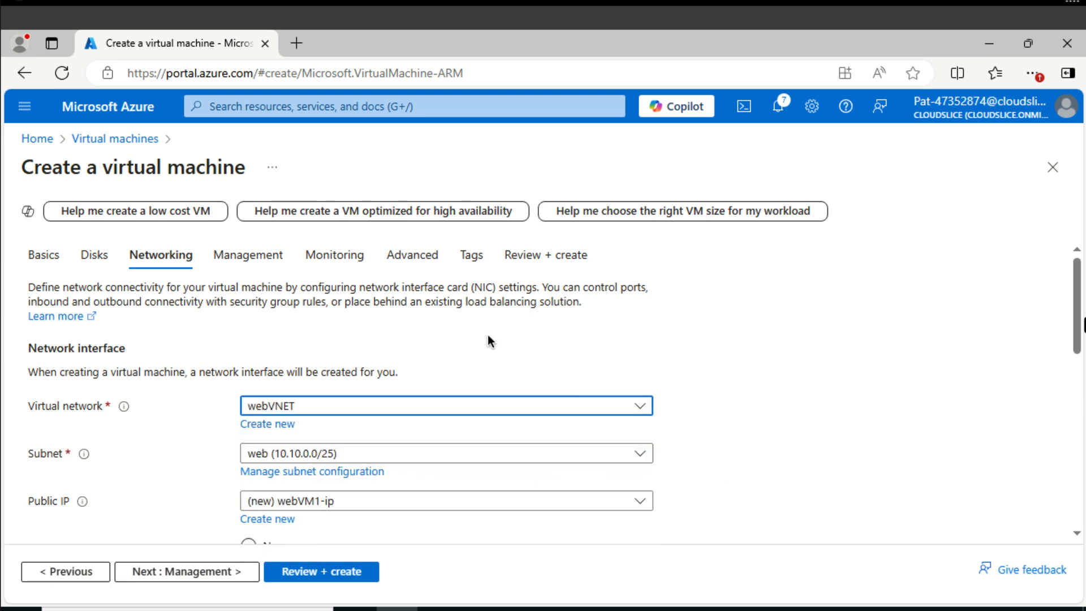
# Disable boot diagnostics for webVM1 and create the virtual machine.
pyautogui.click(346, 256)
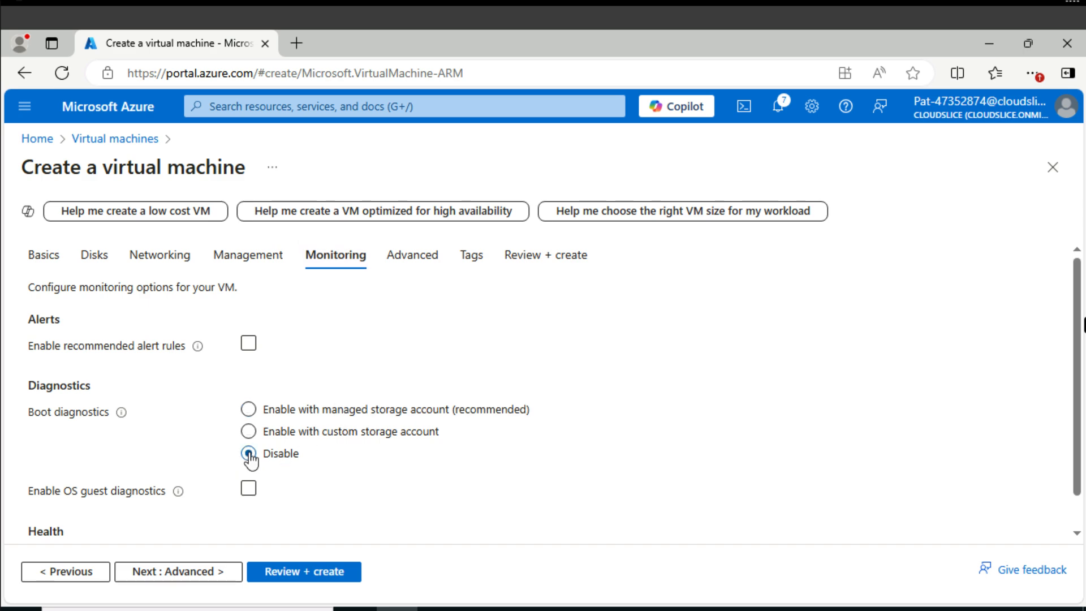
pyautogui.click(292, 572)
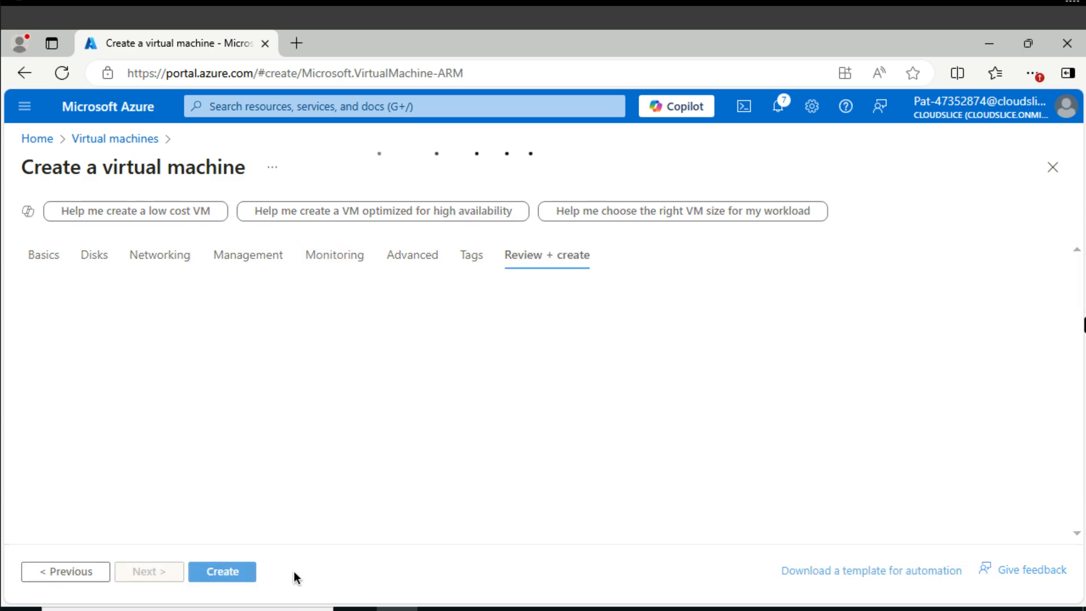
pyautogui.click(222, 571)
# Start a new Azure virtual machine in resource group corp-datalod47352874 and name it appVM1.
pyautogui.click(326, 107)
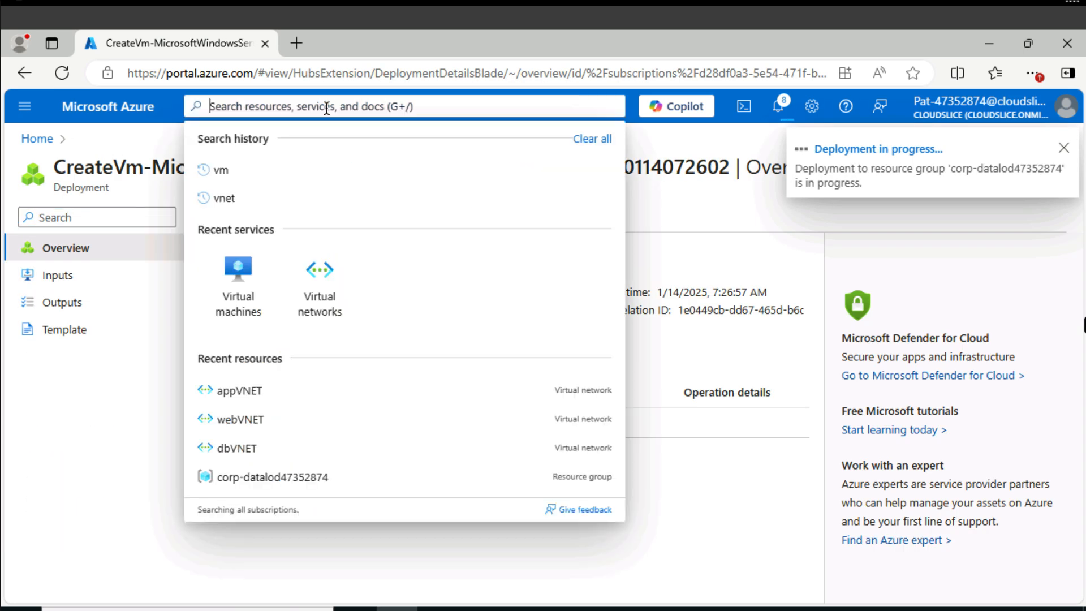
pyautogui.click(237, 271)
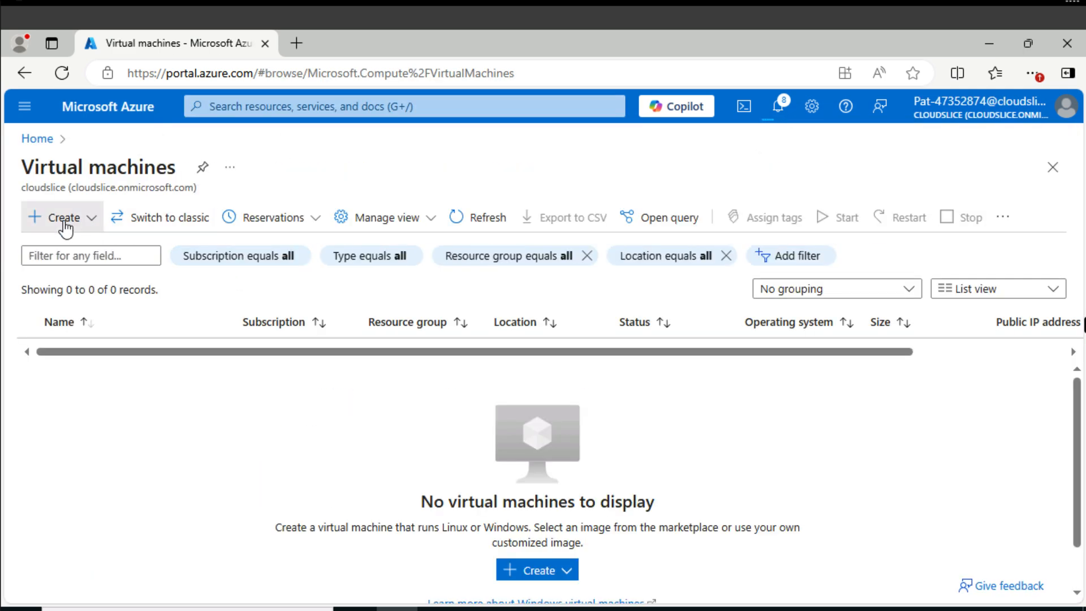
pyautogui.click(65, 222)
pyautogui.click(87, 250)
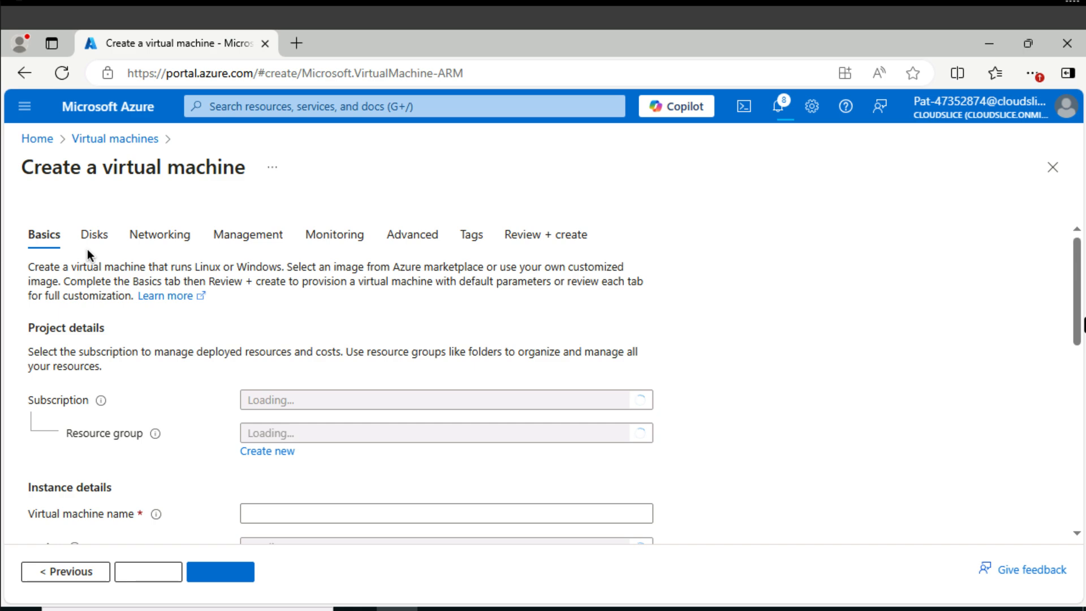
pyautogui.click(320, 454)
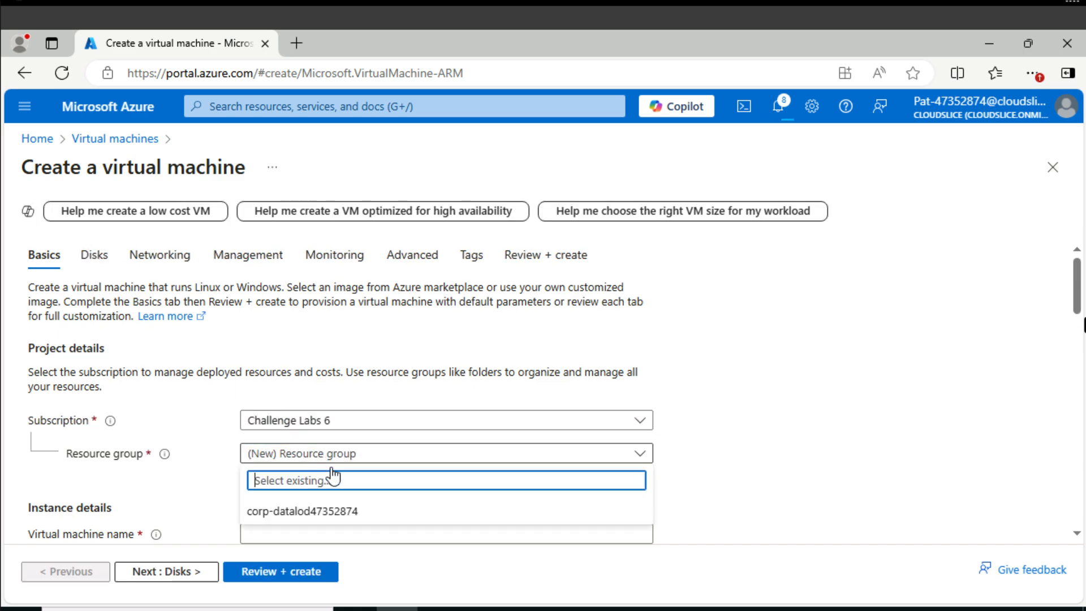
pyautogui.click(351, 512)
pyautogui.scroll(-3, 381, 516)
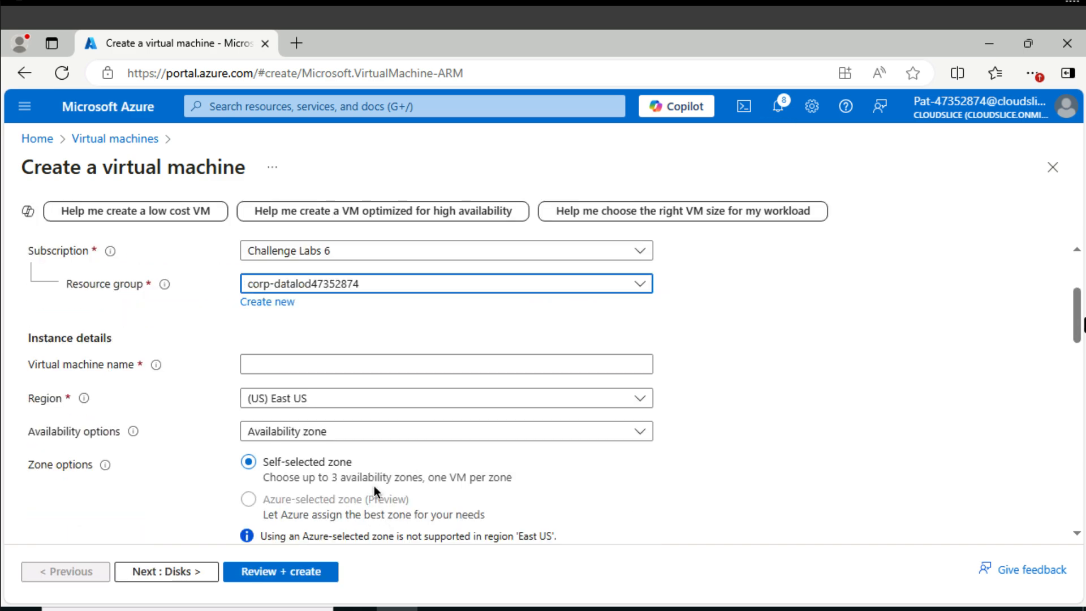
pyautogui.click(352, 365)
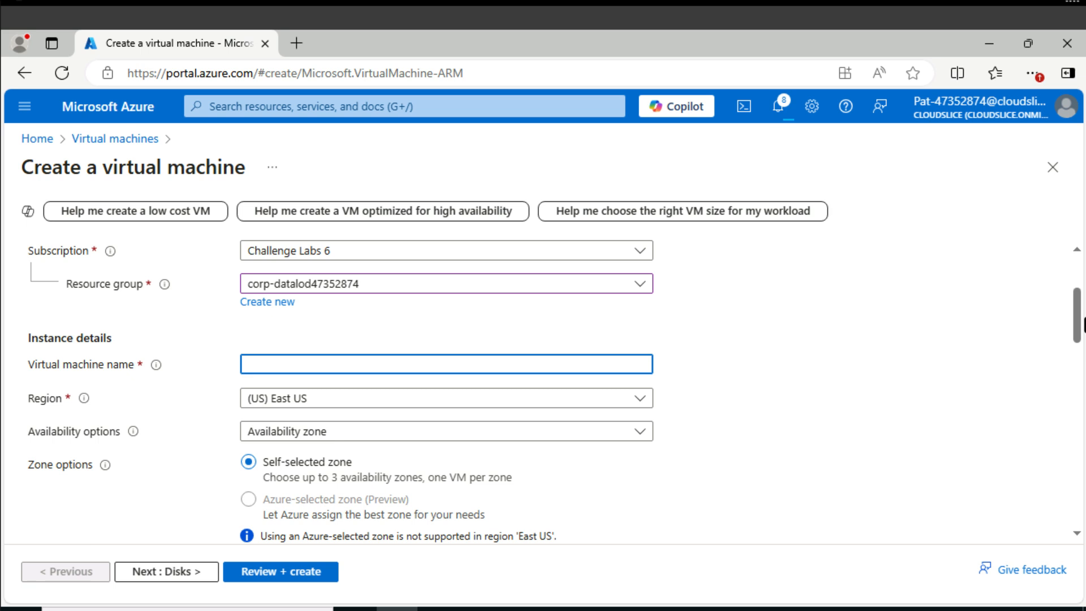
pyautogui.write('appVM1')
# Set the image of appVM1 to Ubuntu Server 24.04 LTS - x64 Gen2.
pyautogui.scroll(-5, 439, 485)
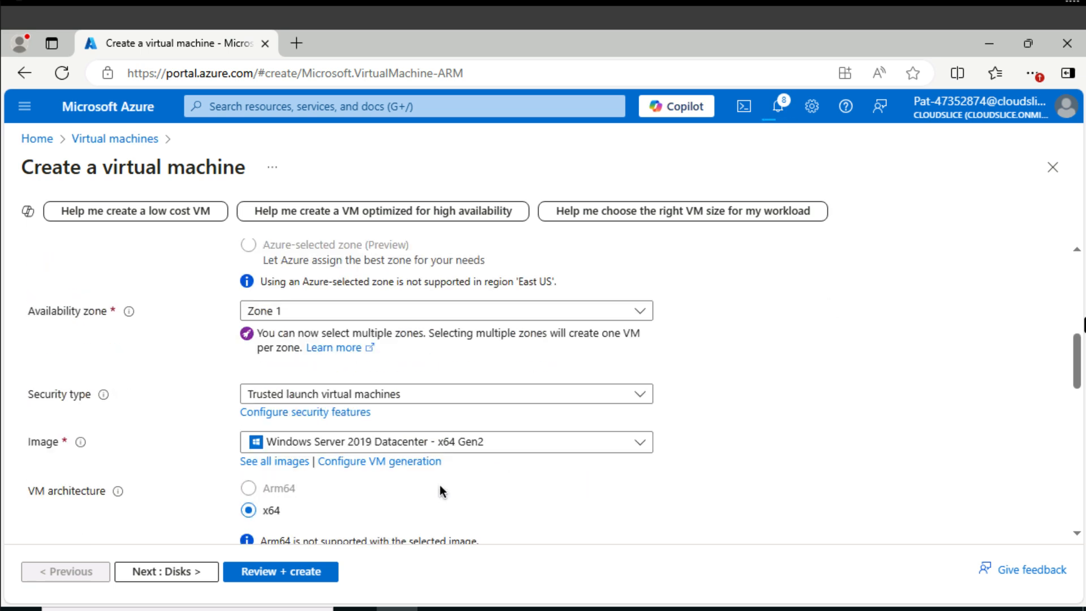
pyautogui.click(433, 447)
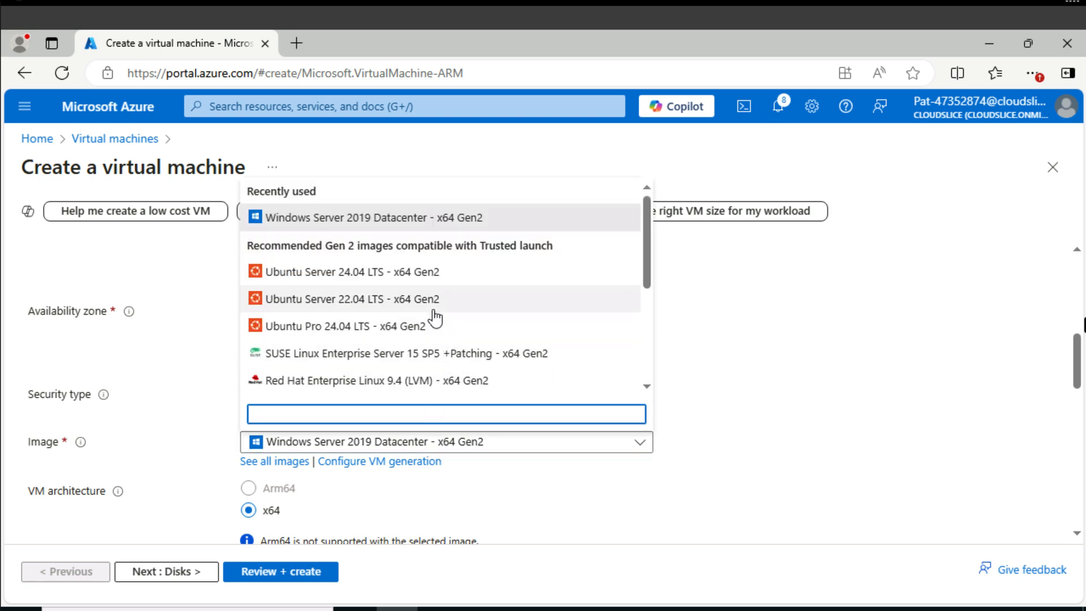
pyautogui.click(434, 273)
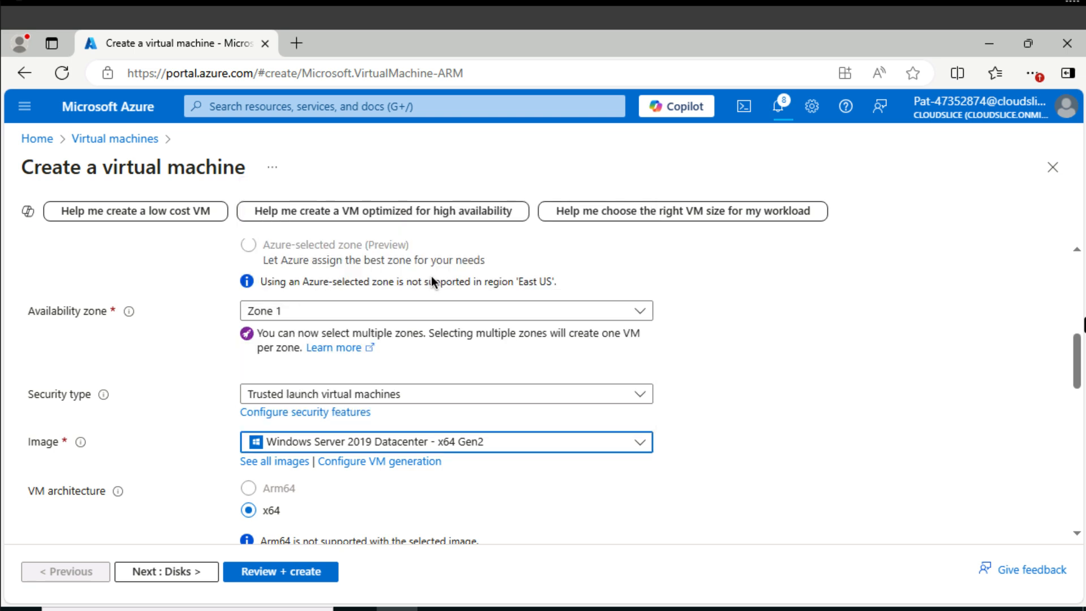
pyautogui.scroll(-3, 318, 440)
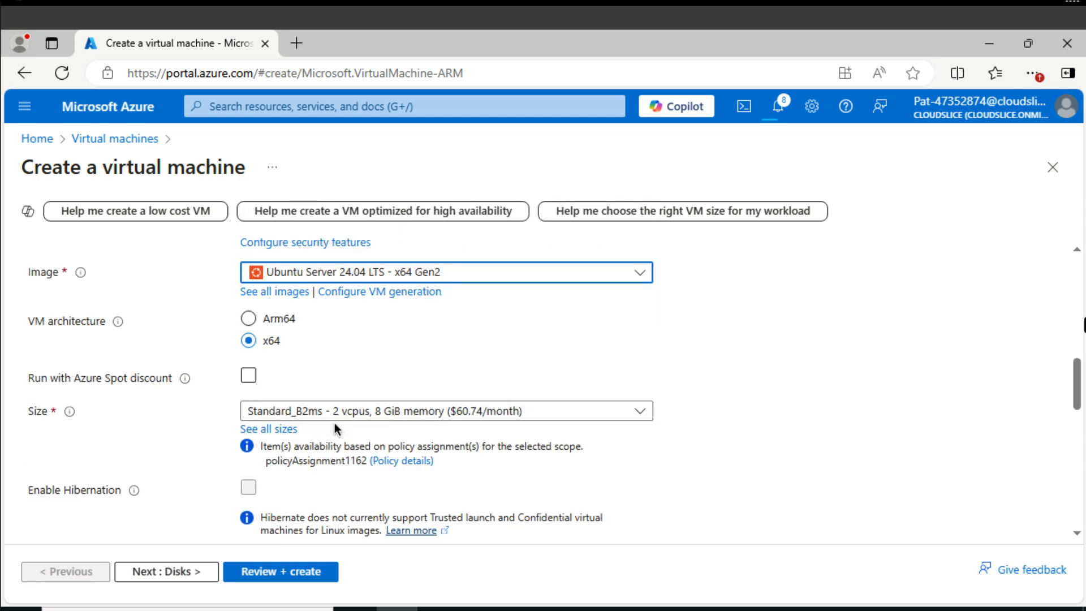
# Switch the administrator authentication type of appVM1 to Password and set the username to AzureAdmin.
pyautogui.scroll(-3, 334, 425)
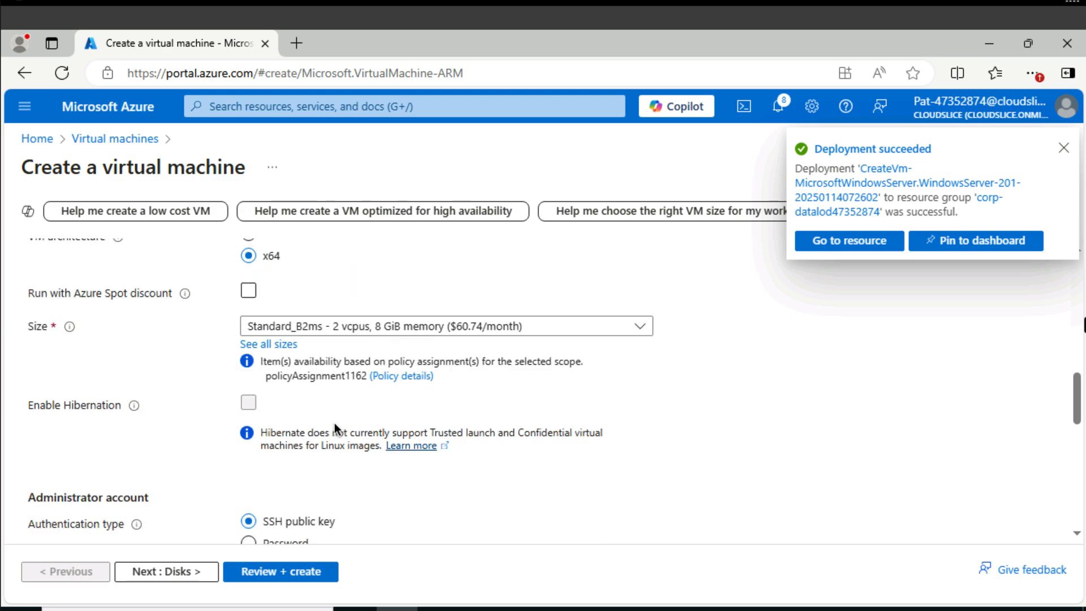
pyautogui.click(249, 459)
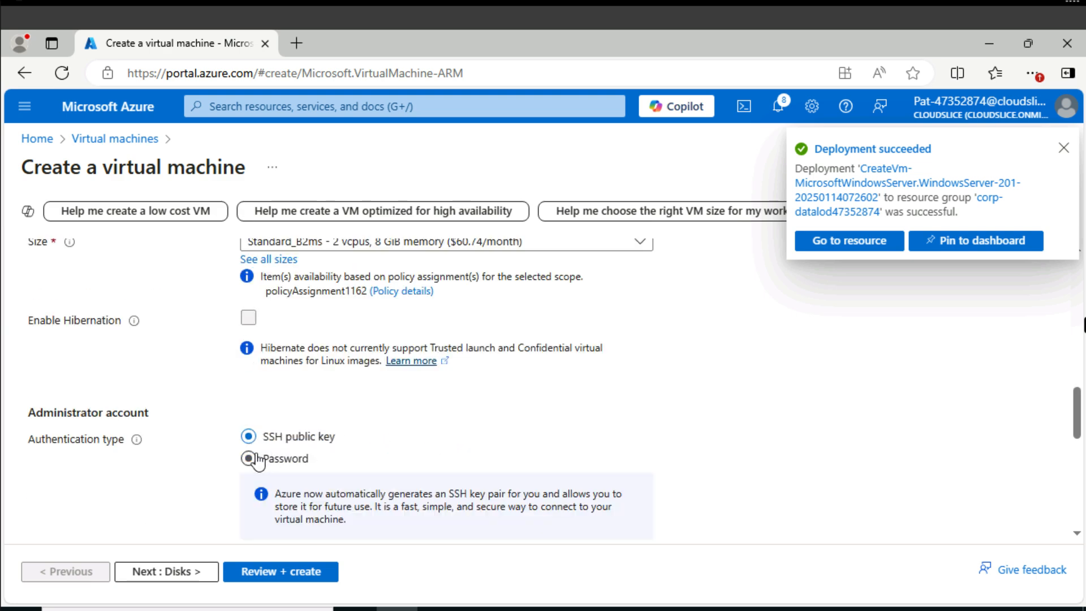
pyautogui.scroll(-2, 521, 396)
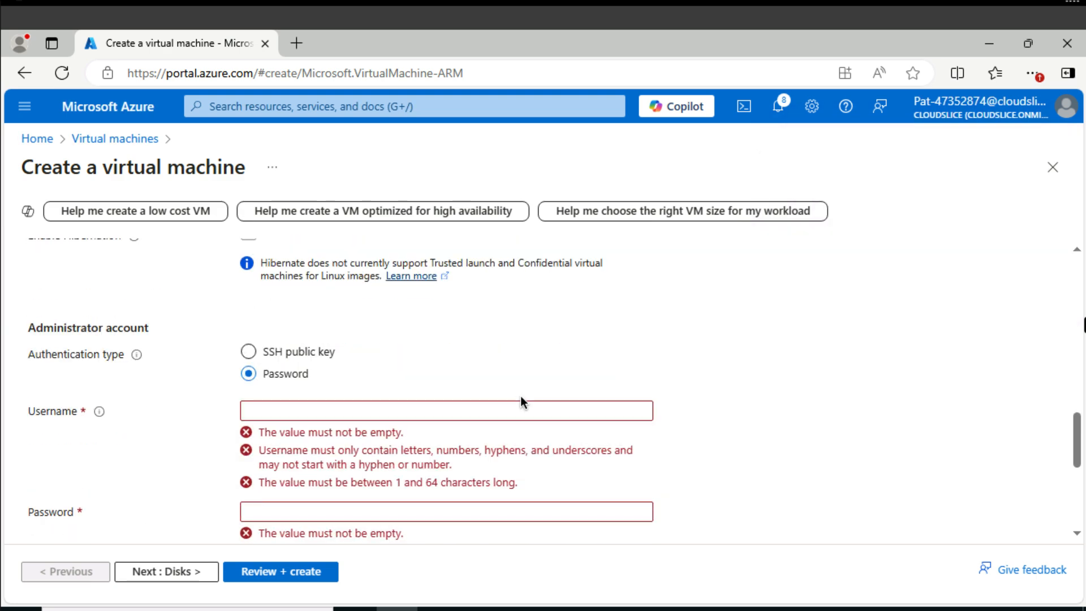
pyautogui.click(383, 418)
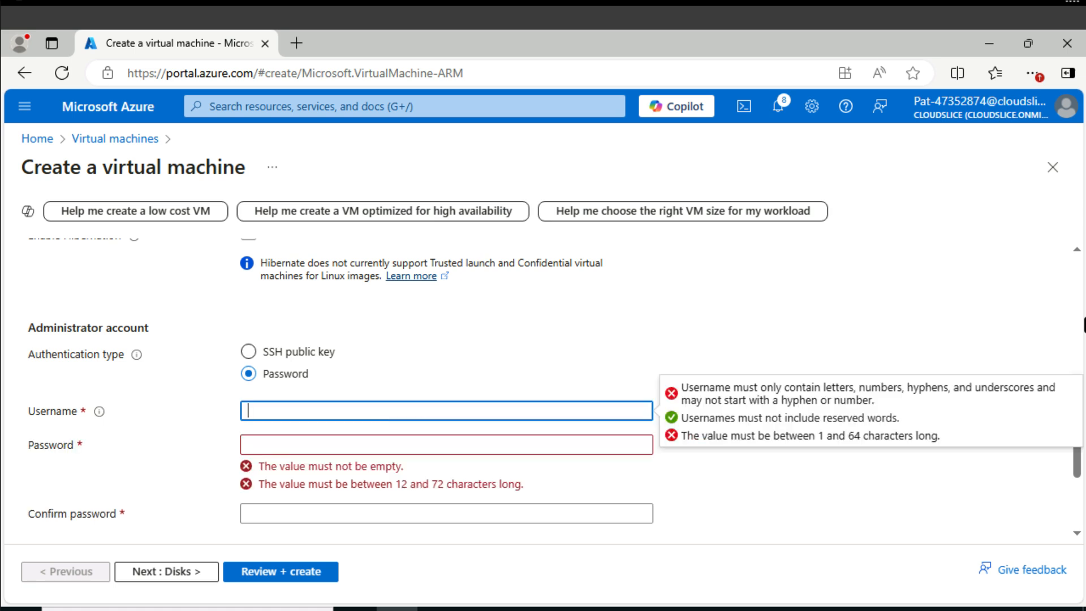
pyautogui.write('AzureAdmin')
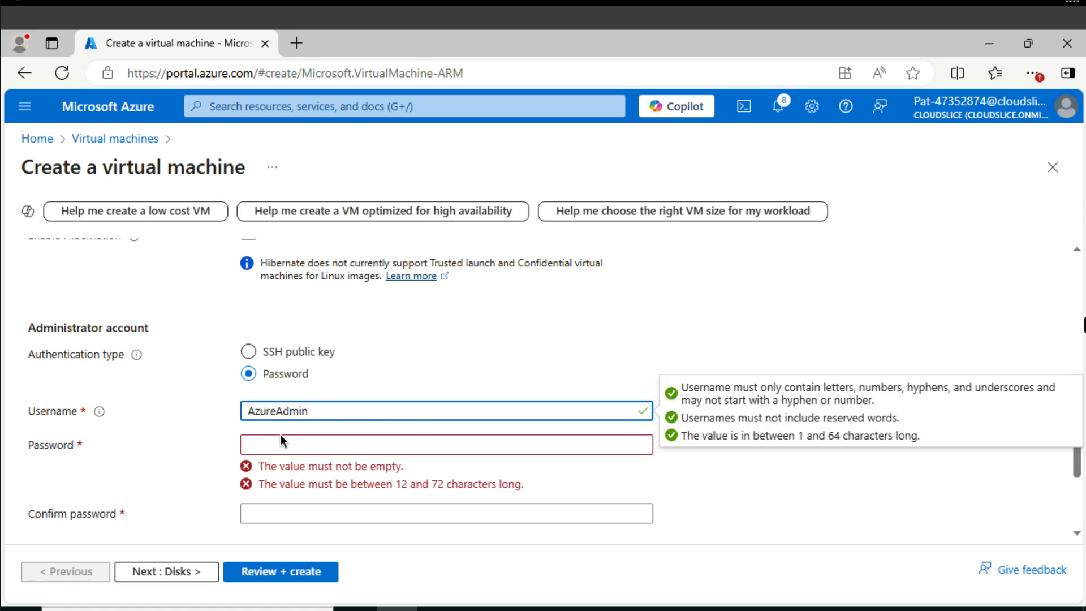
# Enter and confirm the account password for the administrator of appVM1.
pyautogui.click(282, 443)
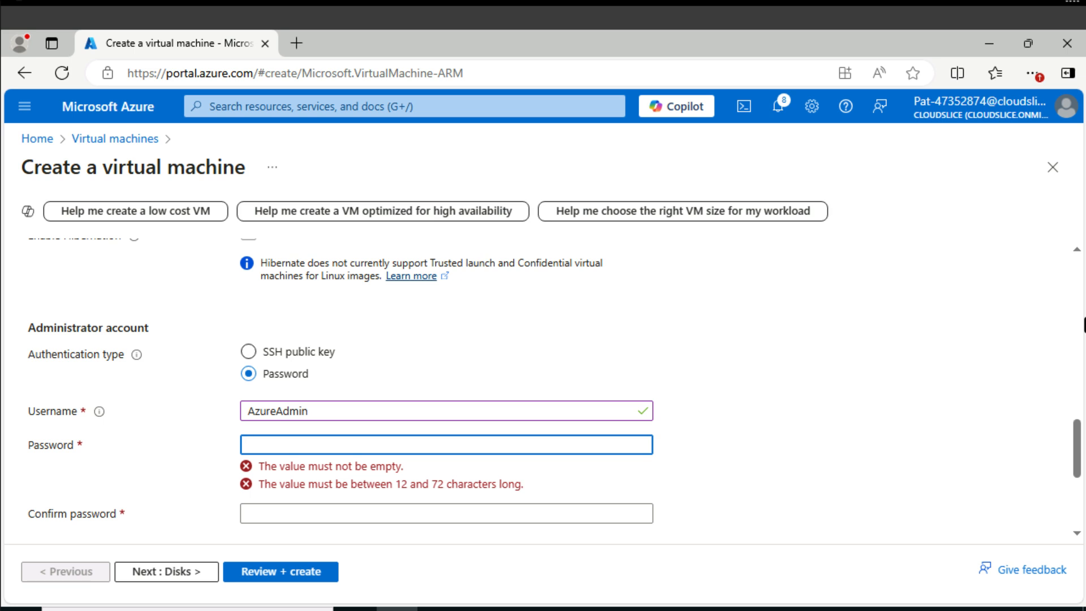
pyautogui.hotkey('ctrl', 'v')
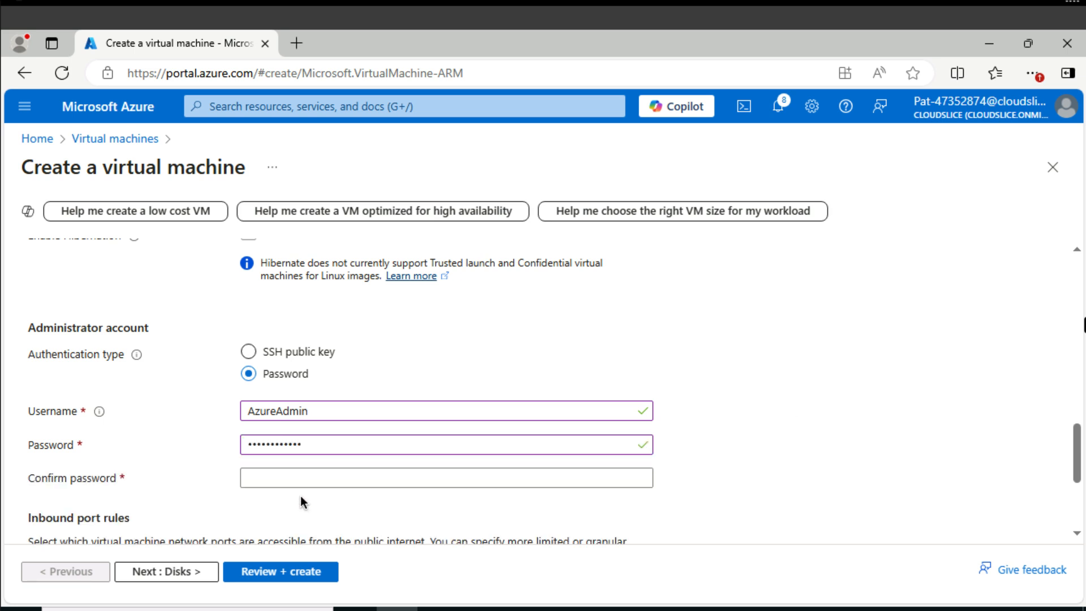
pyautogui.click(346, 472)
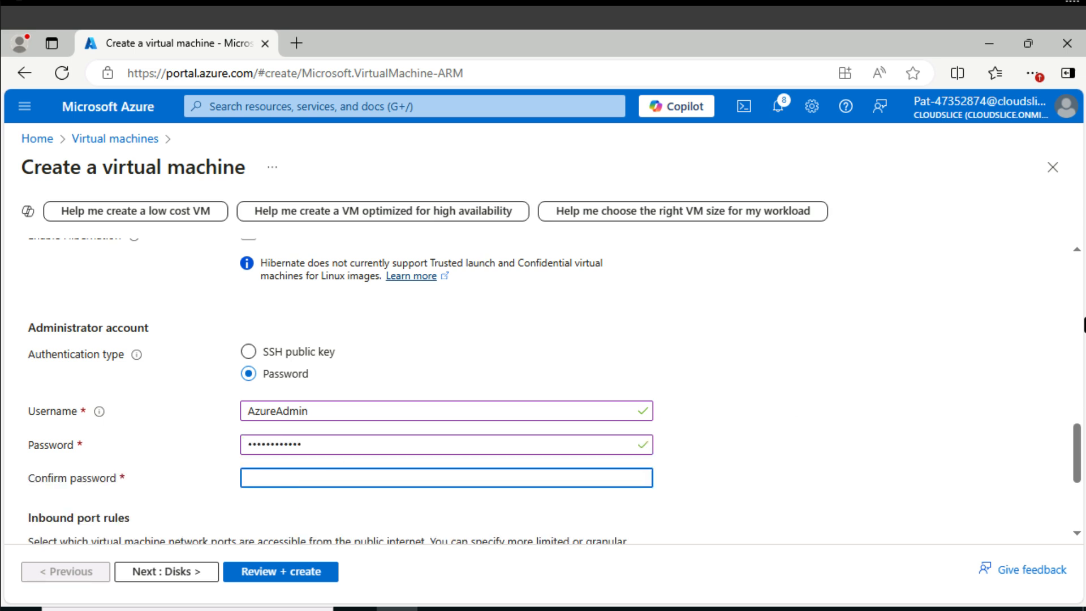
pyautogui.hotkey('ctrl', 'v')
# Review the network interface settings of appVM1, then disable its boot diagnostics and create the virtual machine.
pyautogui.scroll(15, 158, 299)
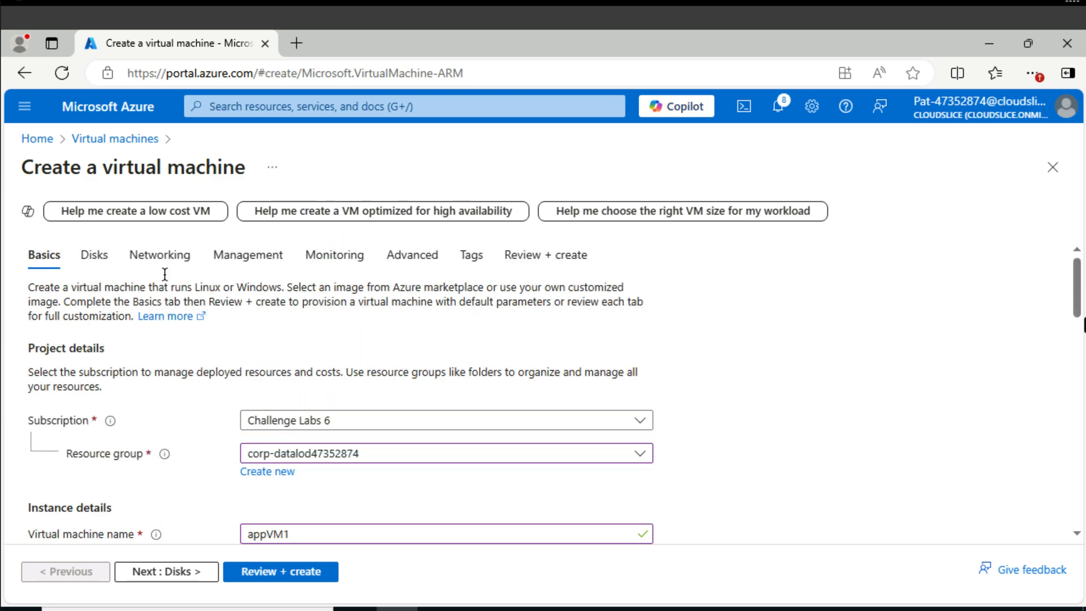
pyautogui.click(141, 262)
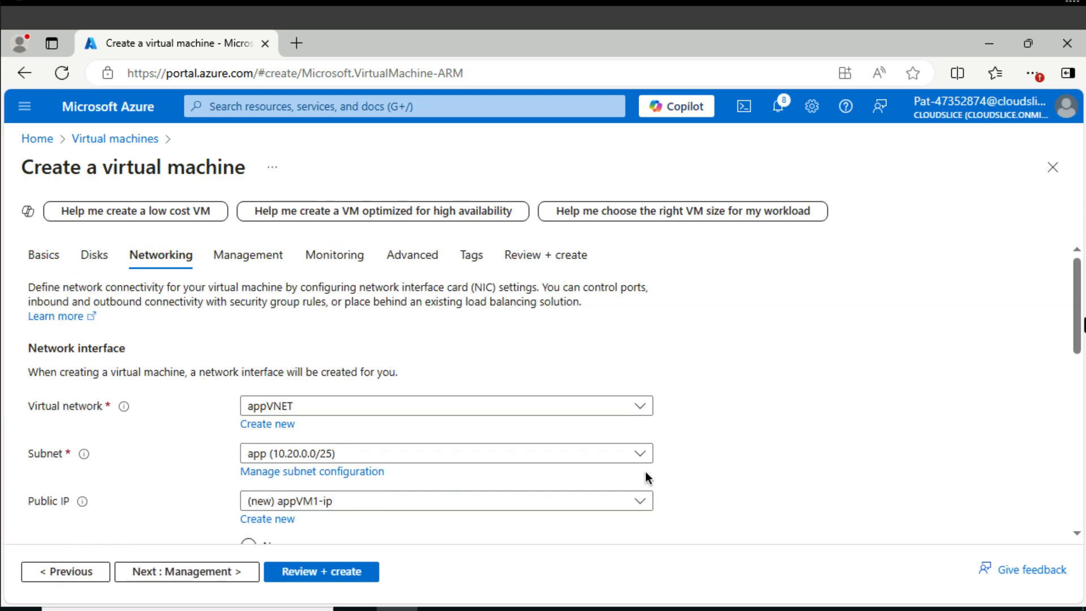
pyautogui.click(338, 262)
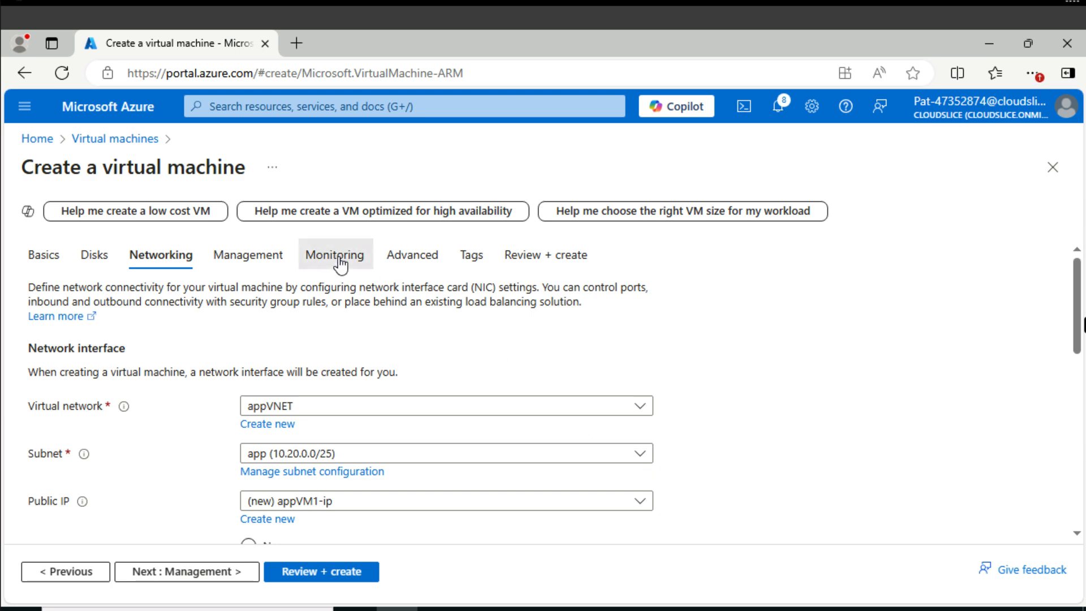
pyautogui.click(260, 457)
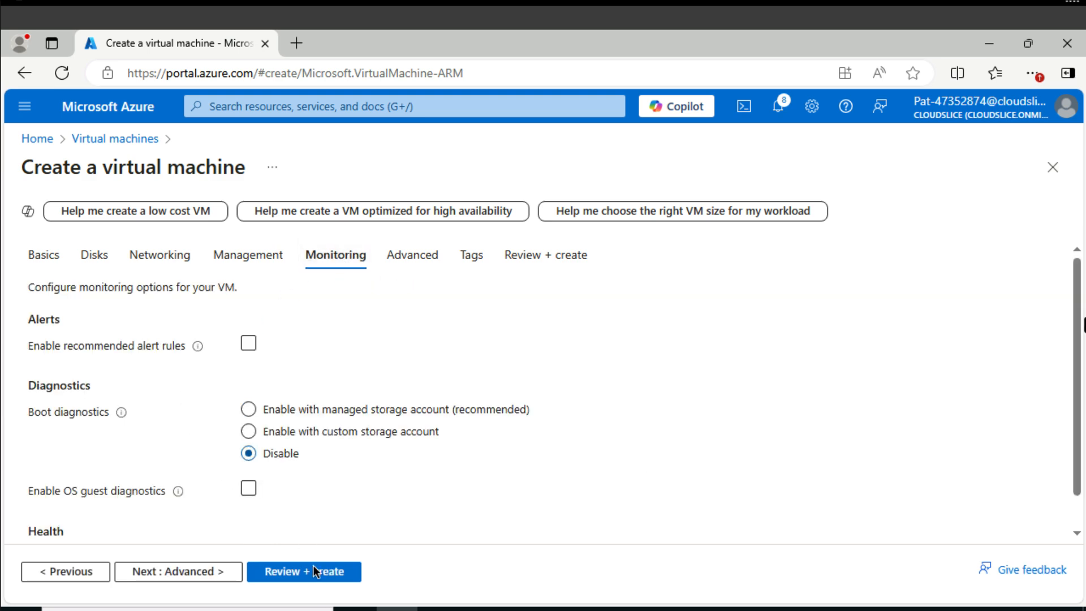
pyautogui.click(317, 572)
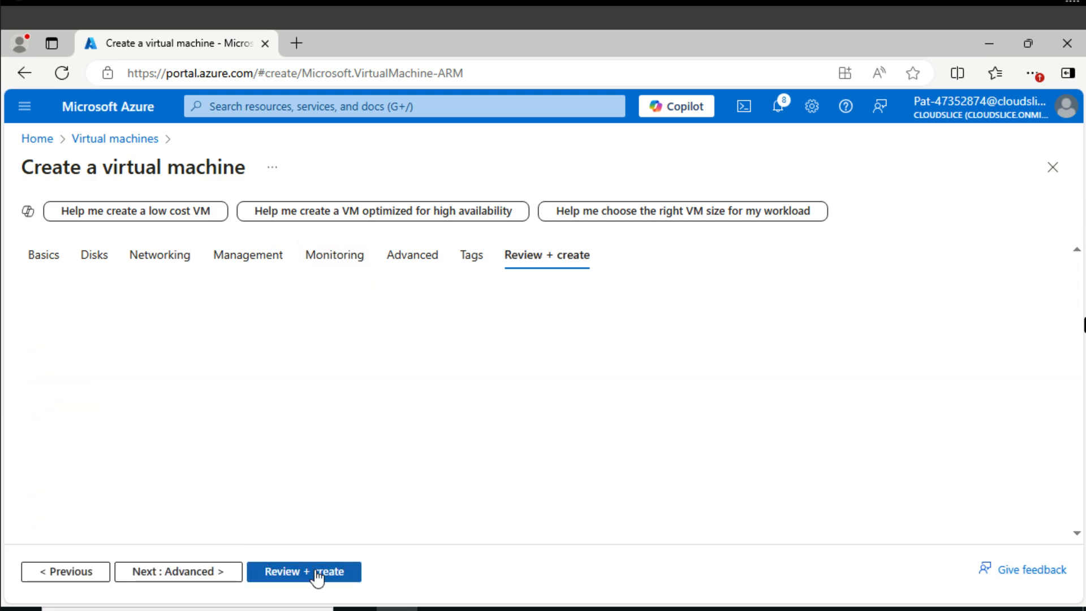
pyautogui.click(220, 572)
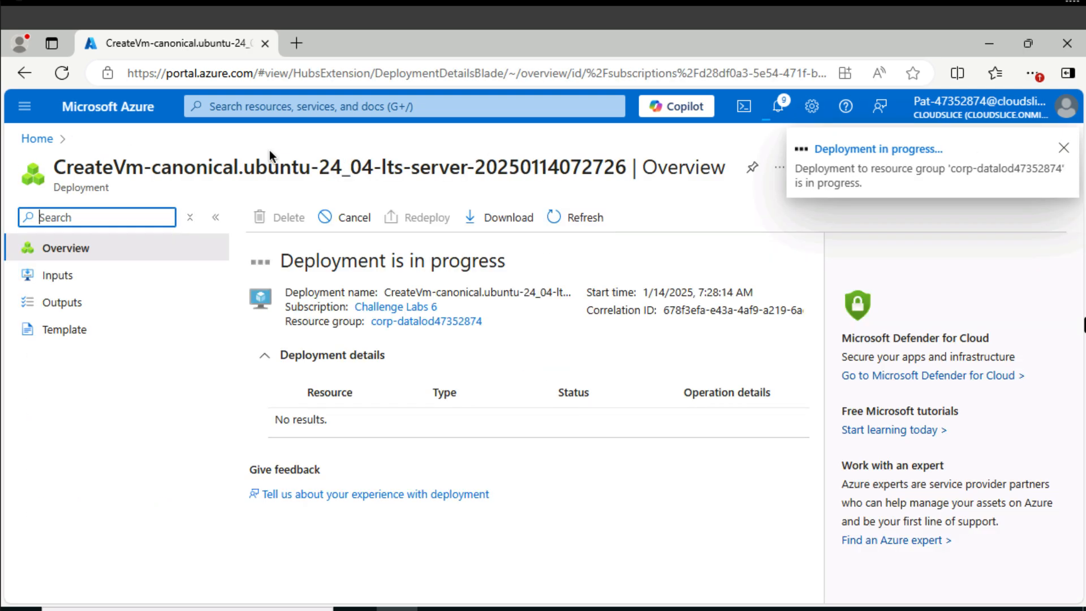
# Start a new Azure virtual machine in resource group corp-datalod47352874 and name it dbVM1.
pyautogui.click(250, 106)
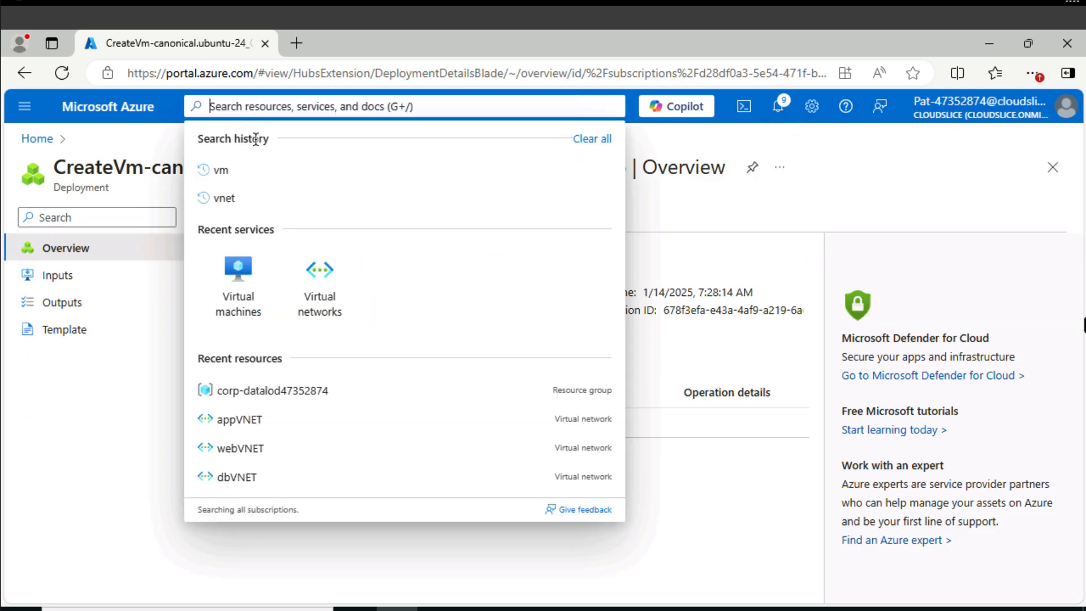
pyautogui.click(236, 275)
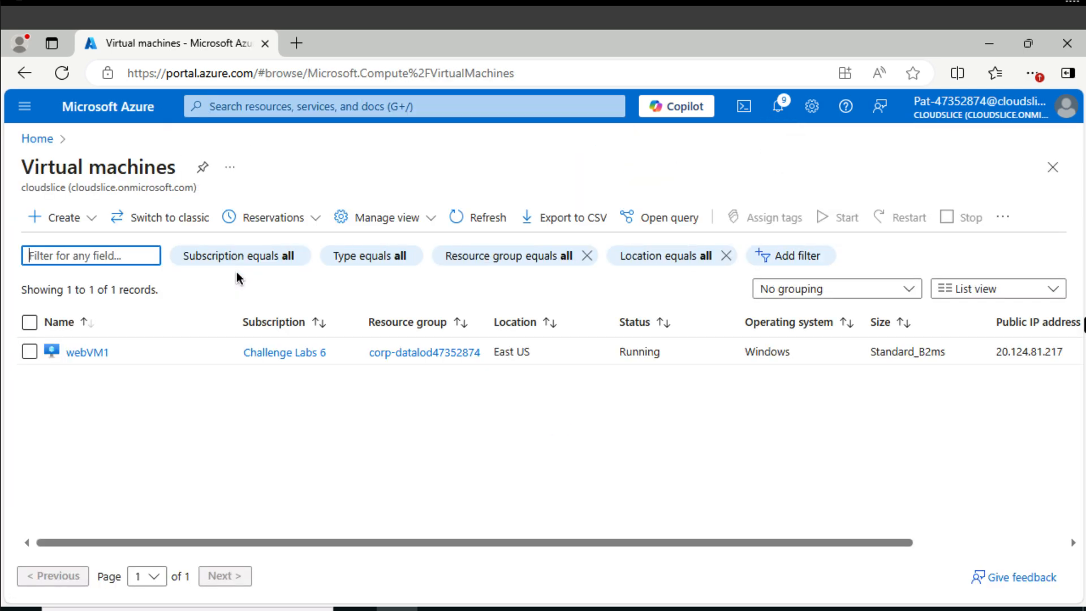
pyautogui.click(39, 218)
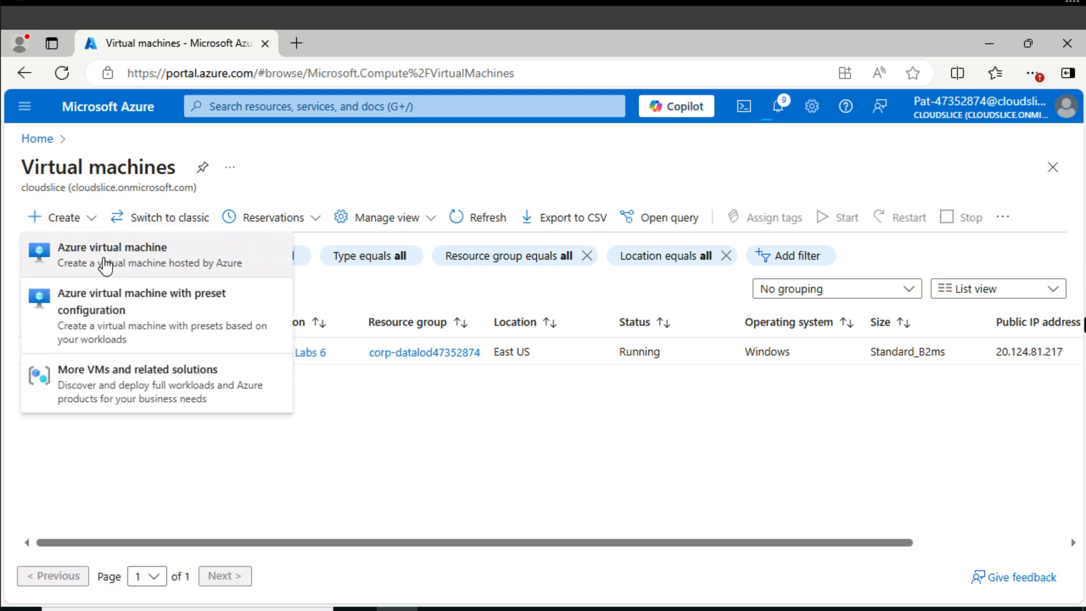
pyautogui.click(104, 262)
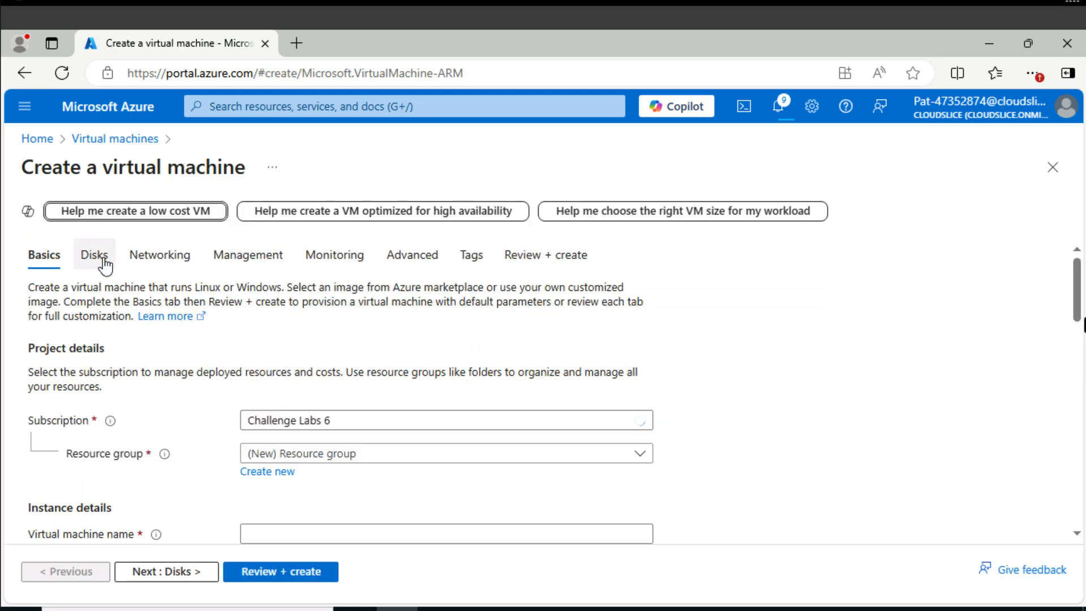
pyautogui.click(336, 453)
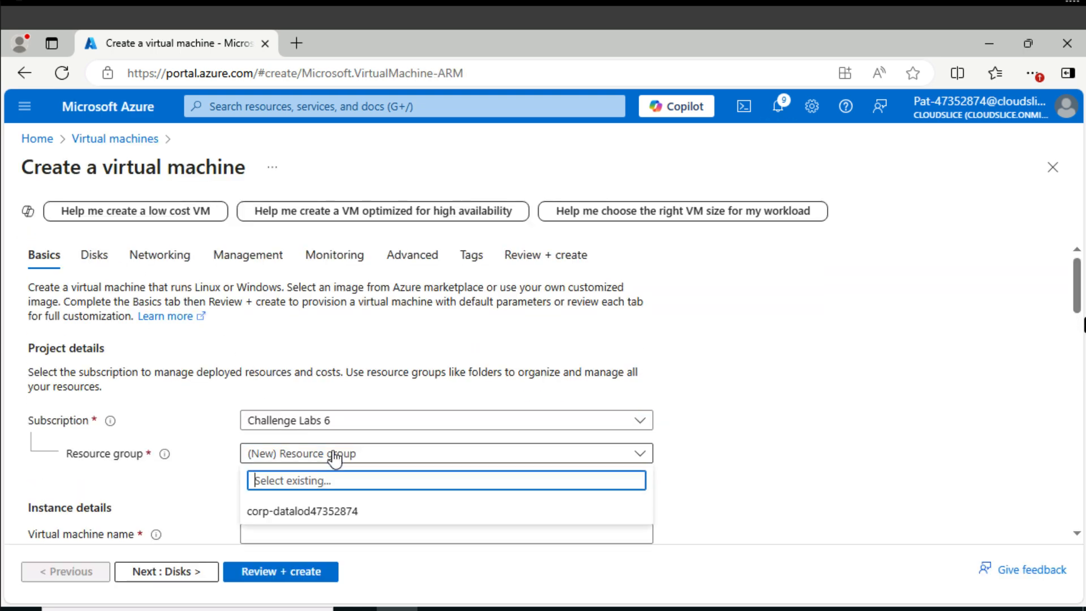
pyautogui.click(341, 511)
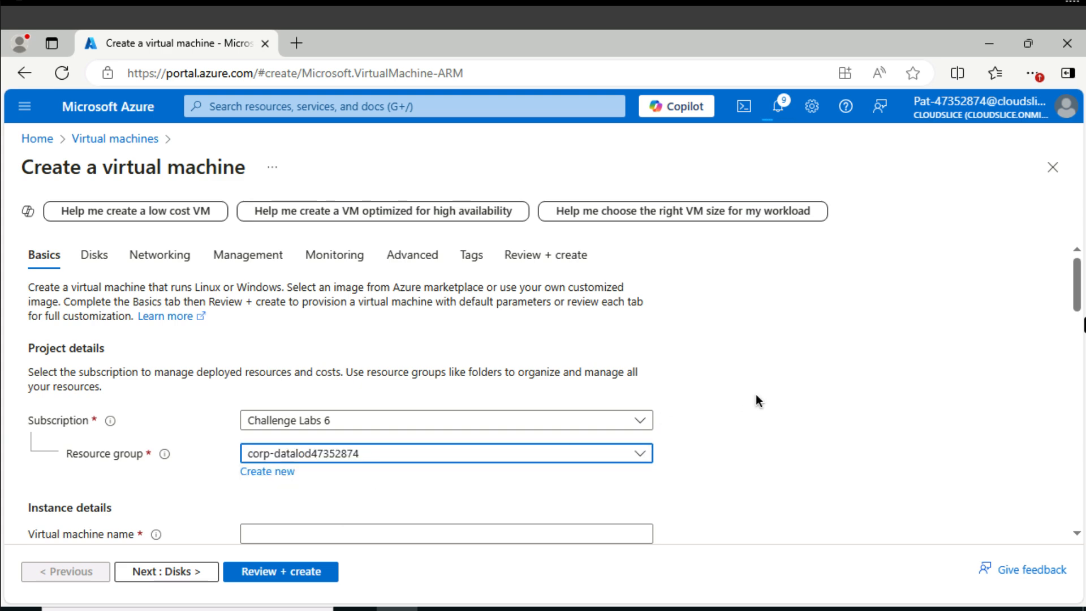
pyautogui.scroll(-1, 756, 401)
pyautogui.click(462, 447)
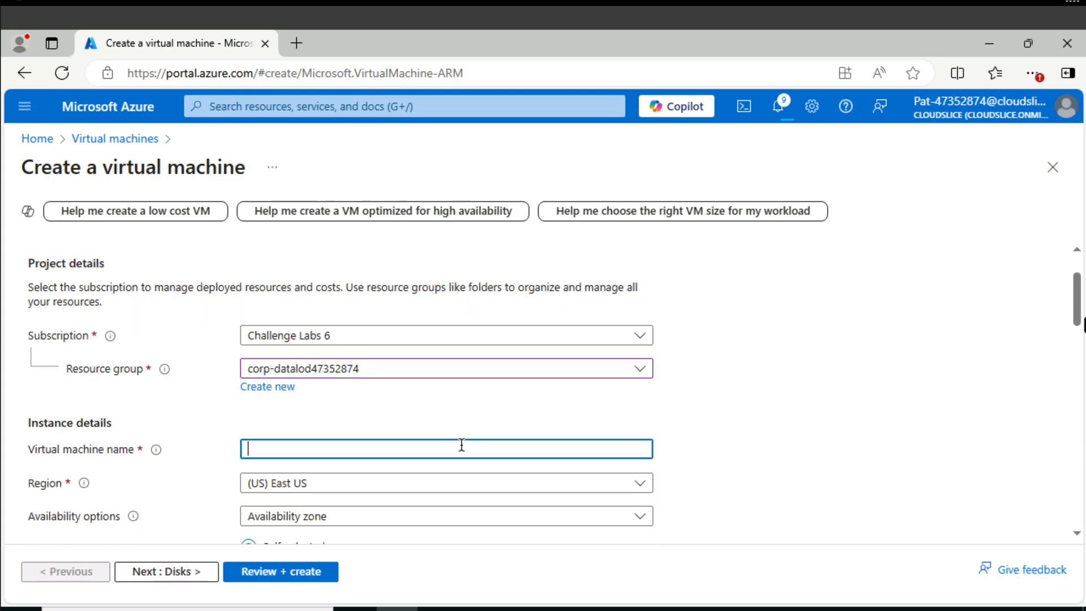
pyautogui.write('dbVM1')
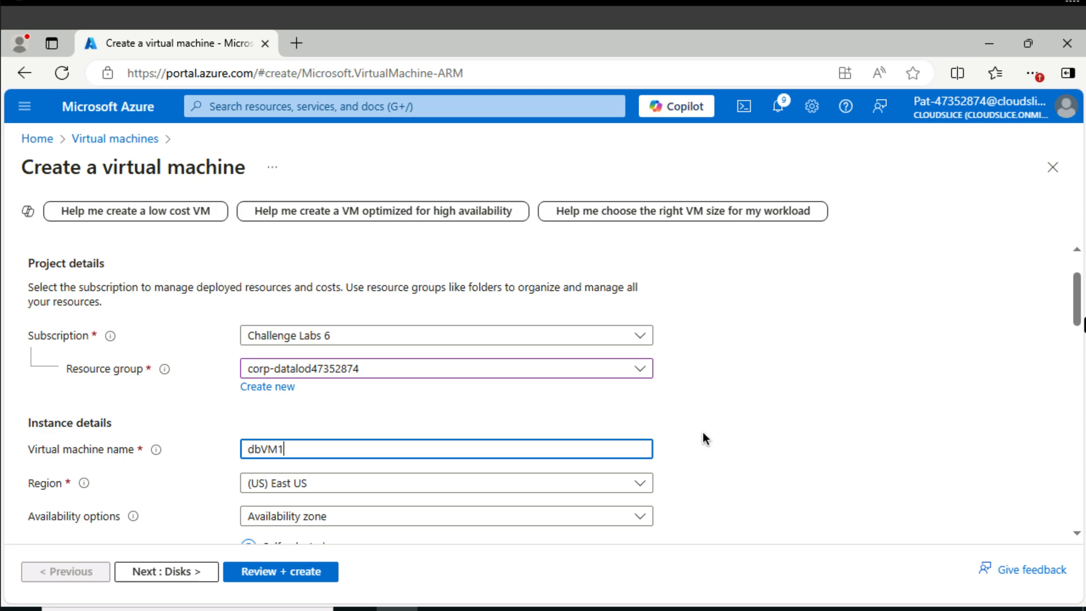
# Try to find a SQL image among the suggested images for dbVM1.
pyautogui.scroll(-1, 703, 433)
pyautogui.scroll(-5, 702, 433)
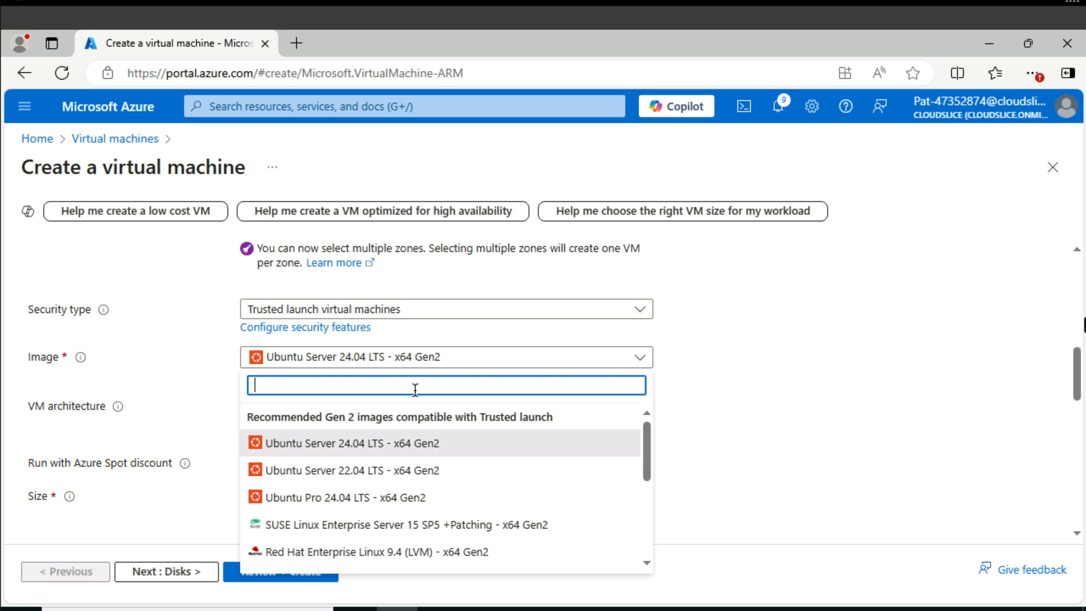
pyautogui.write('SQL')
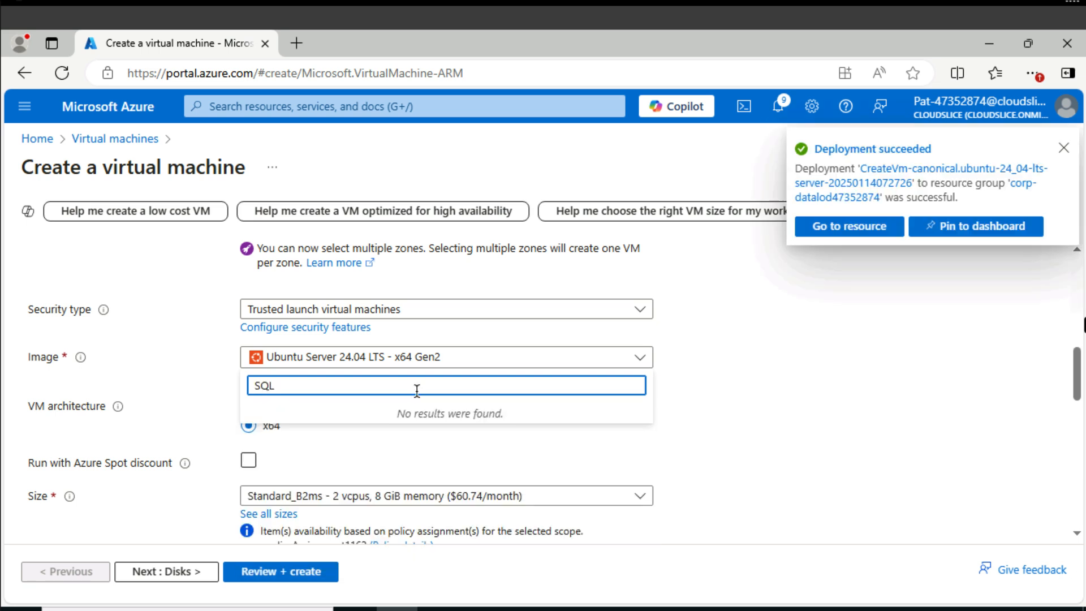
pyautogui.press('Escape')
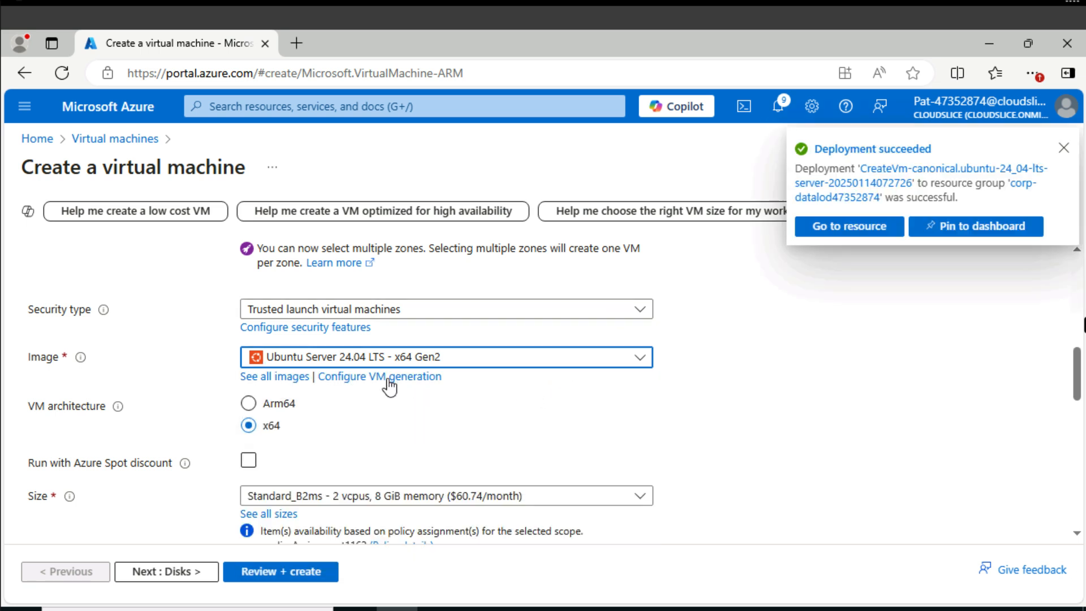
# Search all Marketplace images for SQL 2019 Developer and select Free SQL Server License: SQL 2019 Developer on Windows Server 2019 - x64 Gen 2.
pyautogui.click(304, 378)
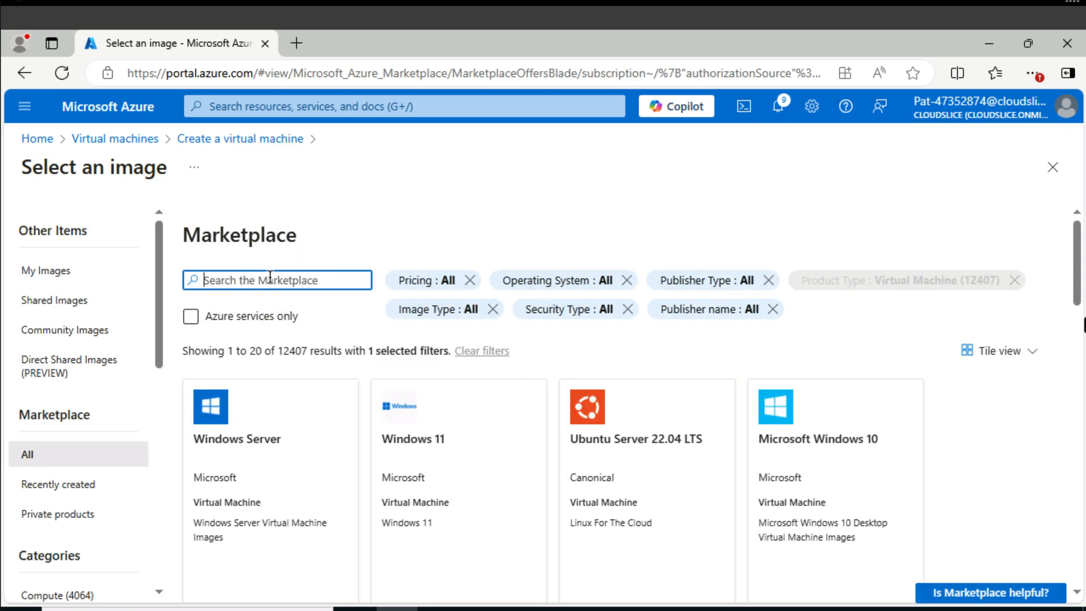
pyautogui.write('SQL')
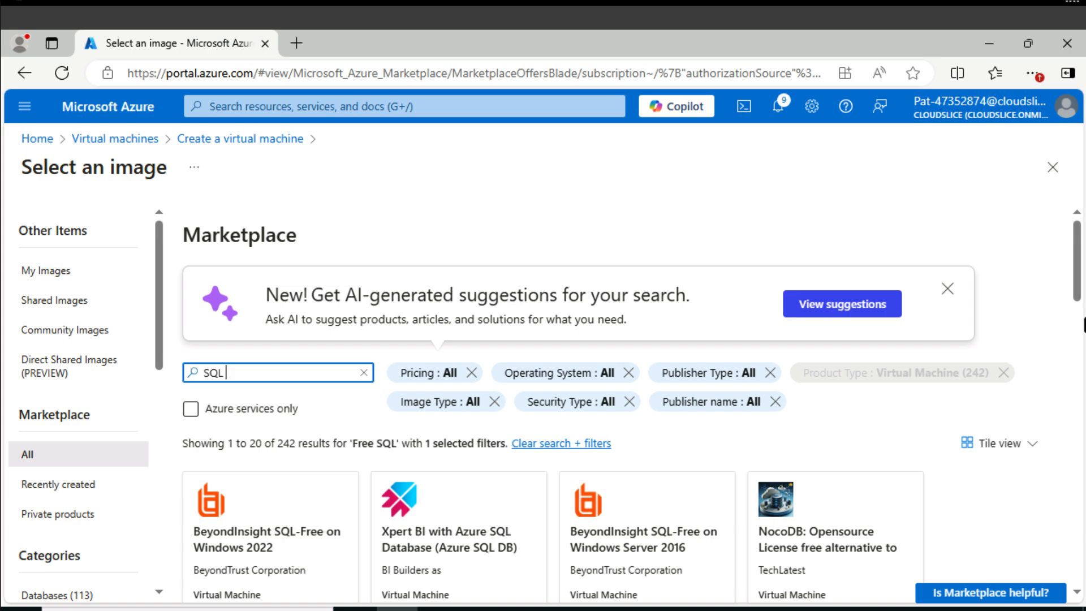
pyautogui.write(' 2019 Developer')
pyautogui.press('Return')
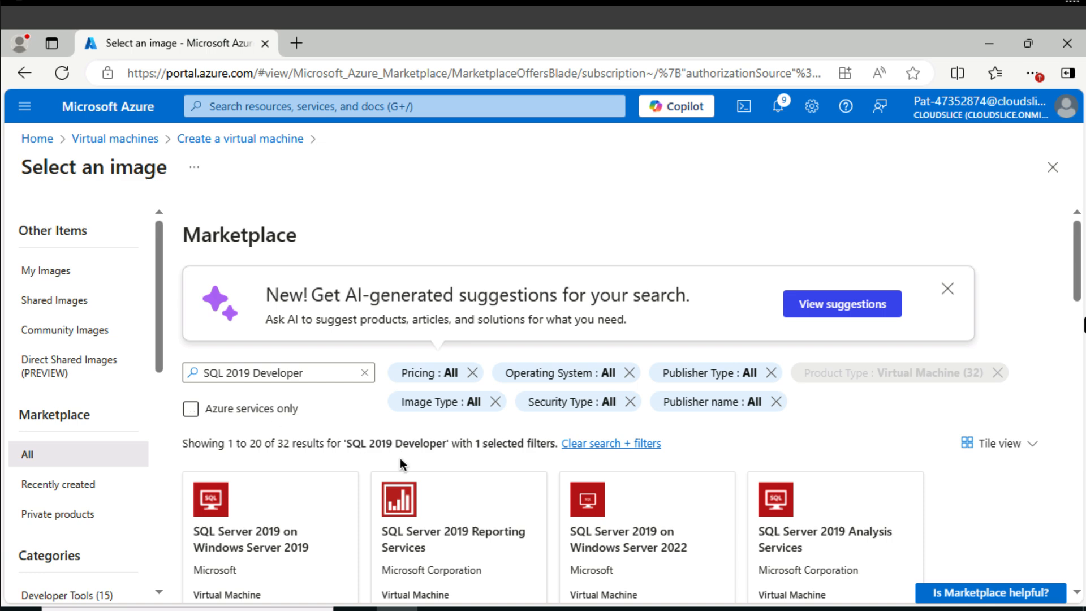
pyautogui.scroll(-2, 401, 464)
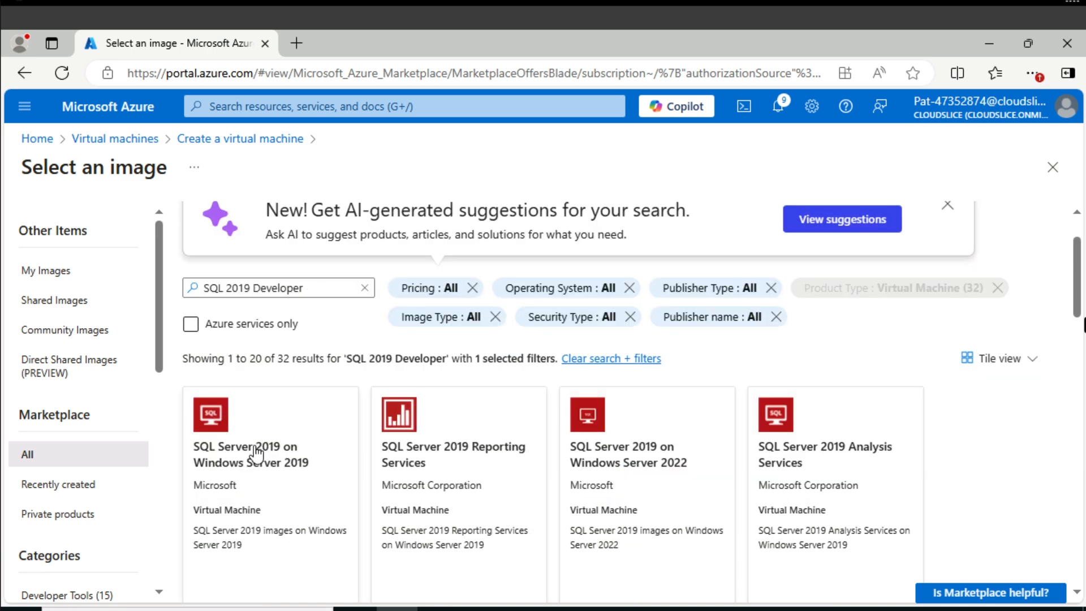
pyautogui.scroll(-2, 256, 450)
pyautogui.click(214, 562)
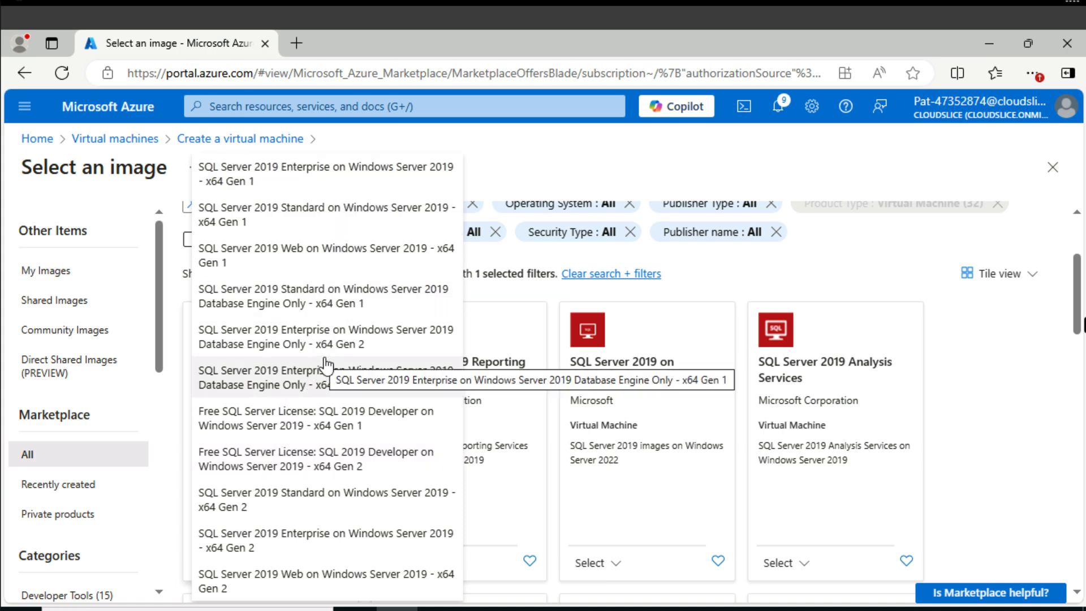
pyautogui.click(247, 469)
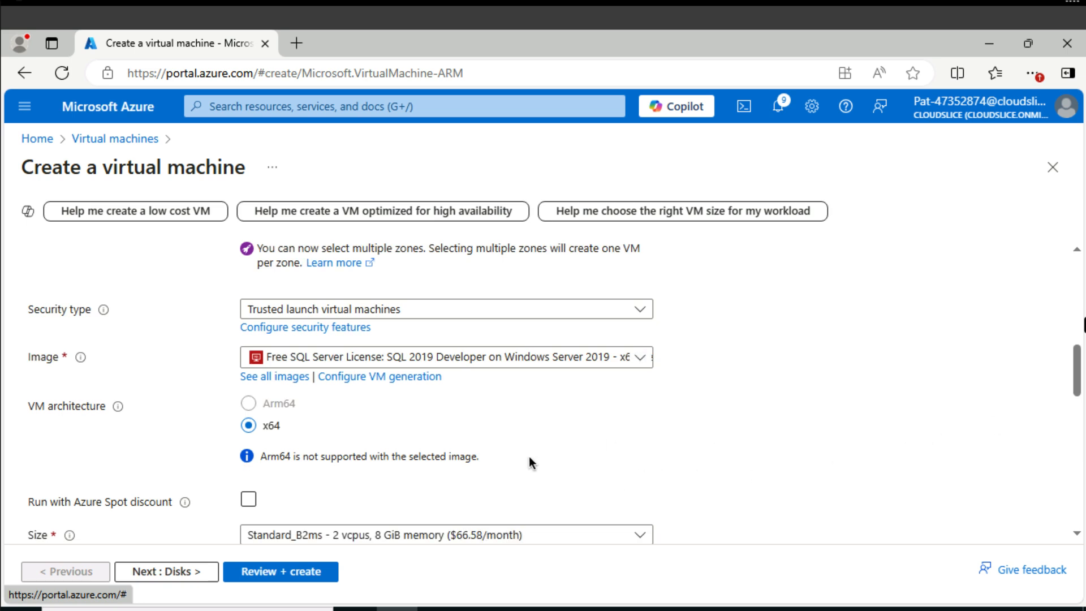
# Set the administrator username of dbVM1 to AzureAdmin, then enter and confirm the account password.
pyautogui.scroll(-3, 531, 461)
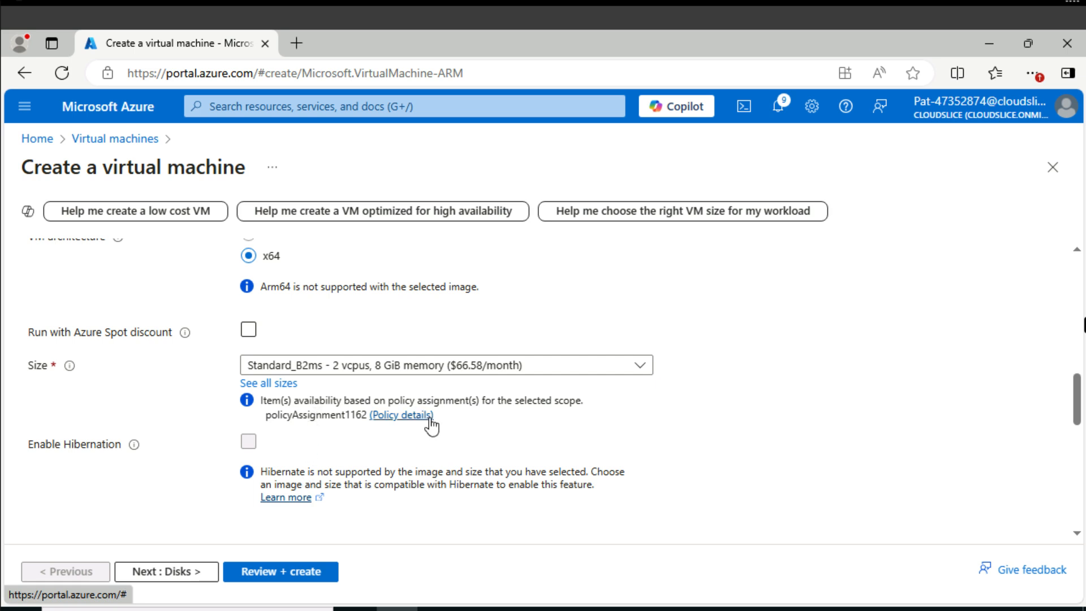
pyautogui.scroll(-5, 436, 426)
pyautogui.click(298, 319)
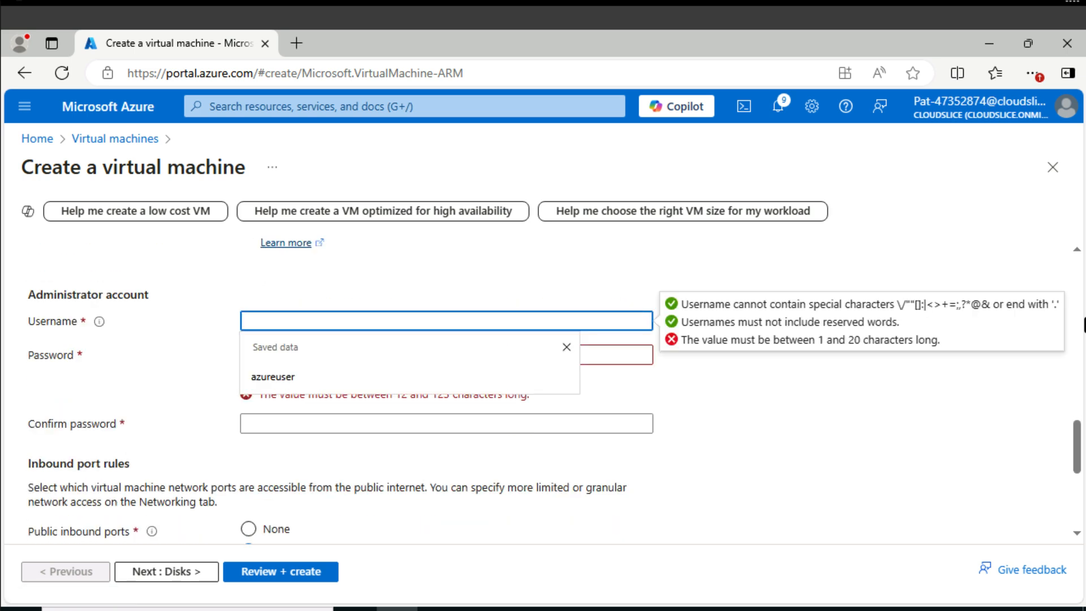
pyautogui.write('AzureAdmin')
pyautogui.click(287, 347)
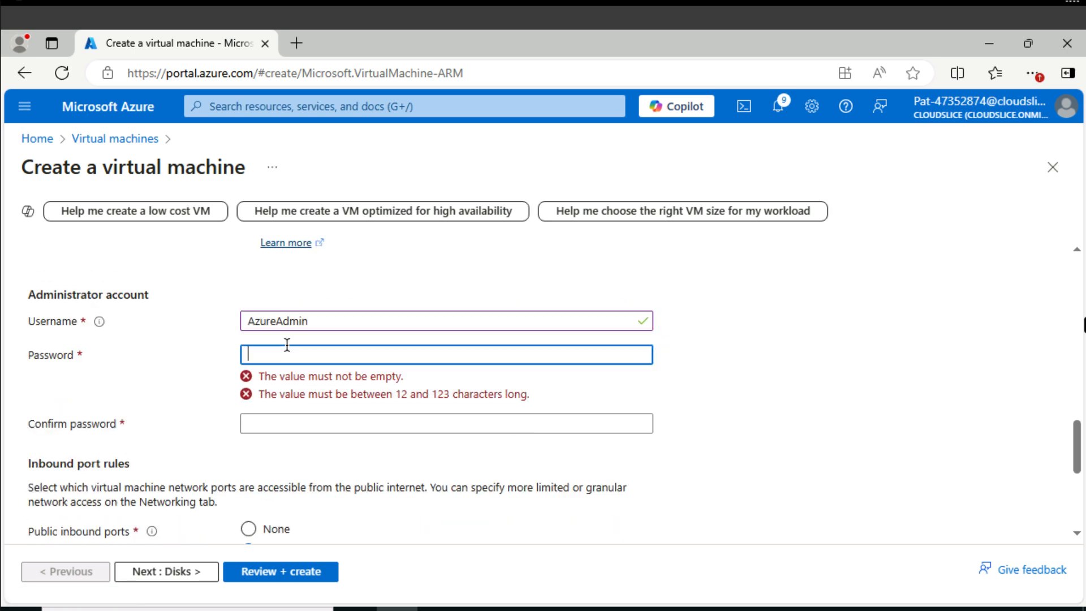
pyautogui.hotkey('ctrl', 'v')
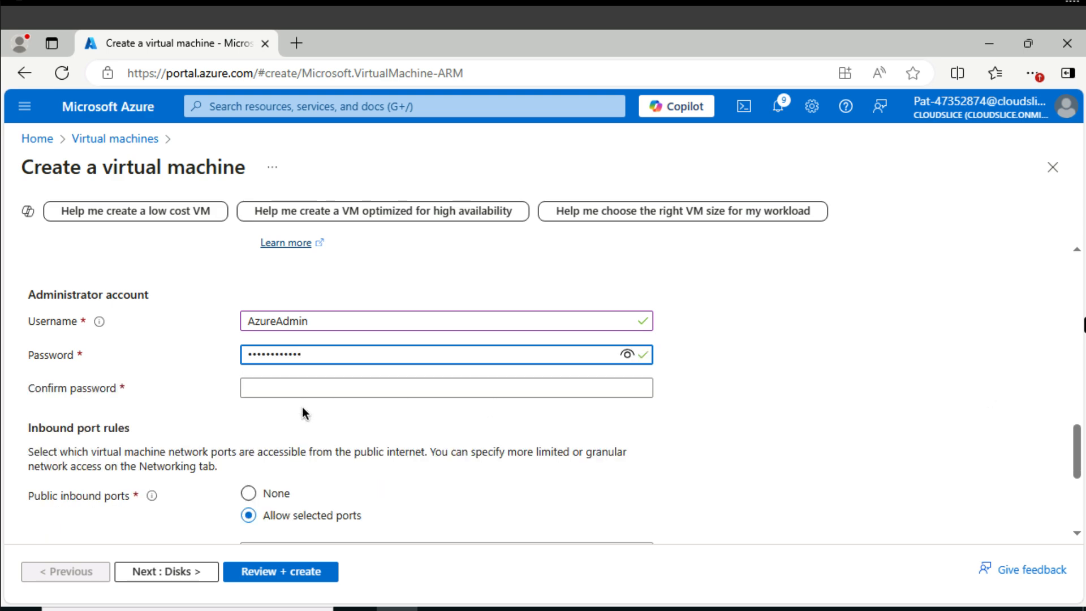
pyautogui.click(304, 395)
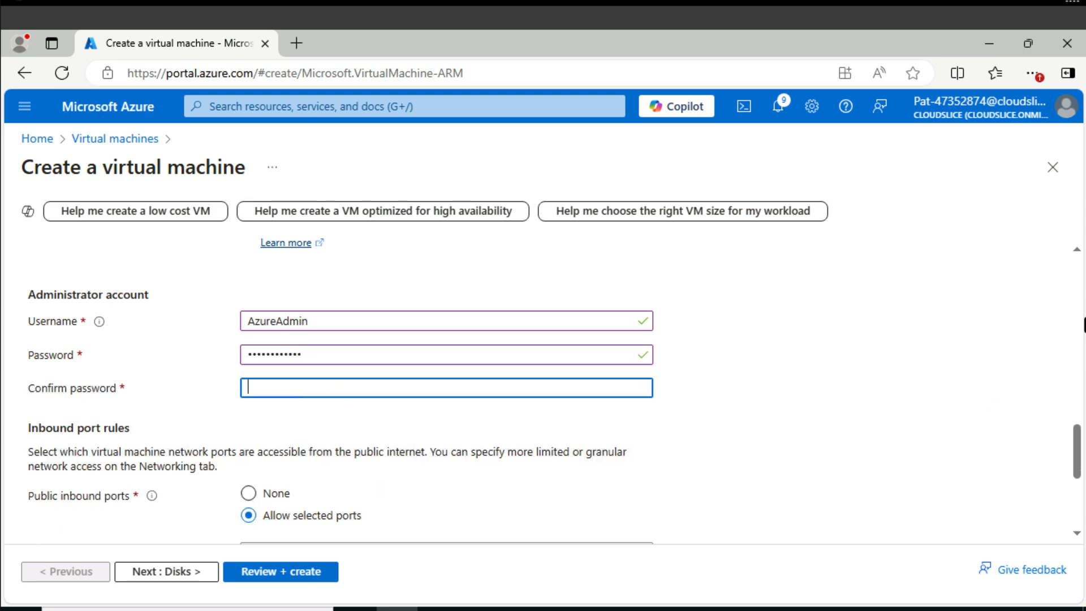
pyautogui.hotkey('ctrl', 'v')
# Connect the network interface of dbVM1 to dbVNET and disable the machine's boot diagnostics.
pyautogui.scroll(5, 249, 346)
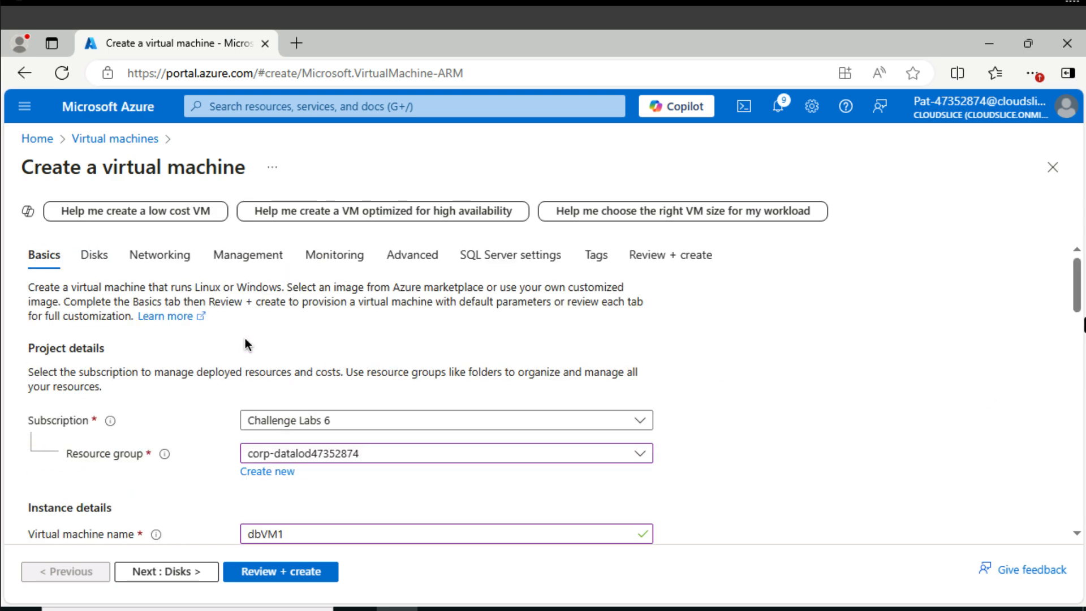
pyautogui.click(156, 259)
pyautogui.click(351, 408)
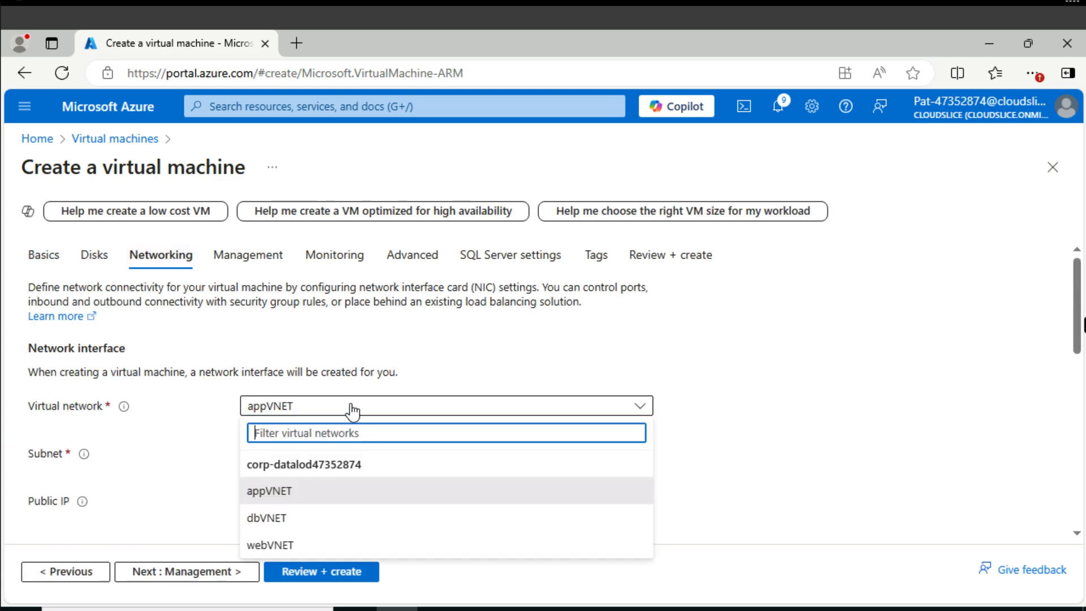
pyautogui.click(283, 519)
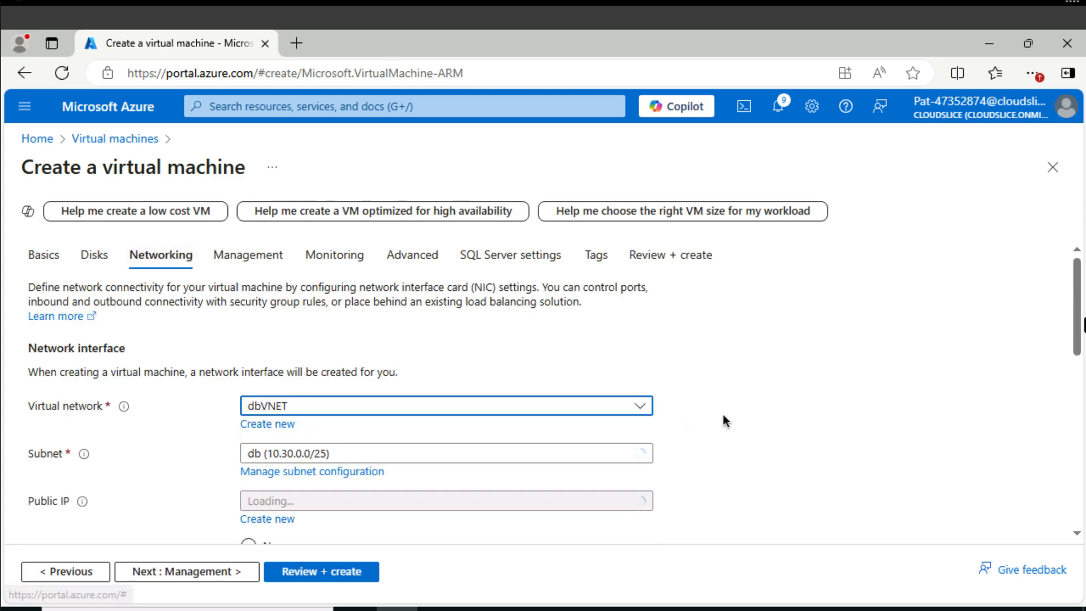
pyautogui.scroll(-3, 724, 416)
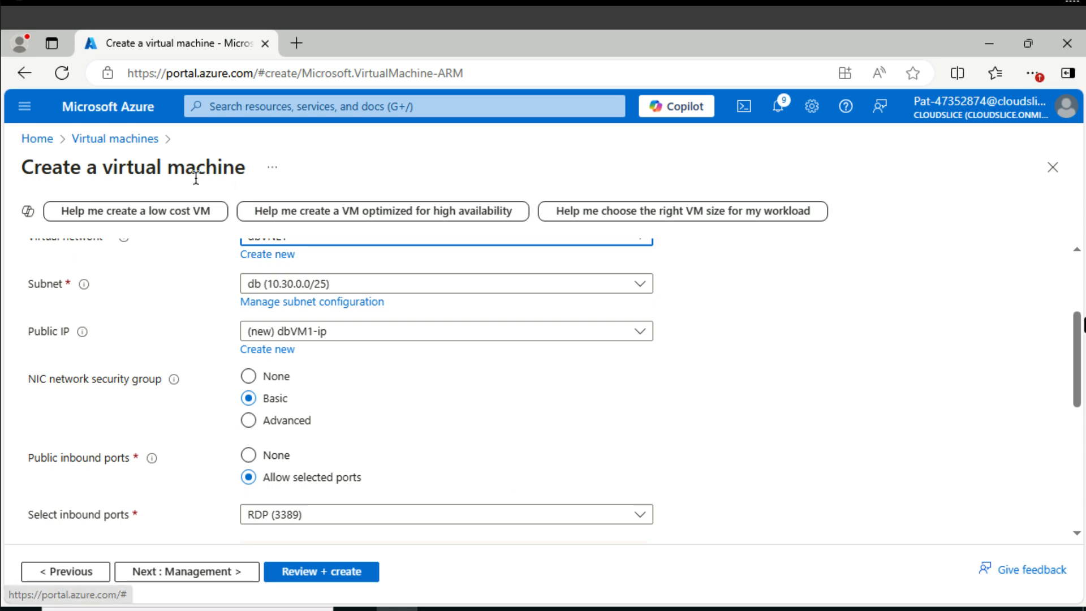
pyautogui.scroll(3, 219, 285)
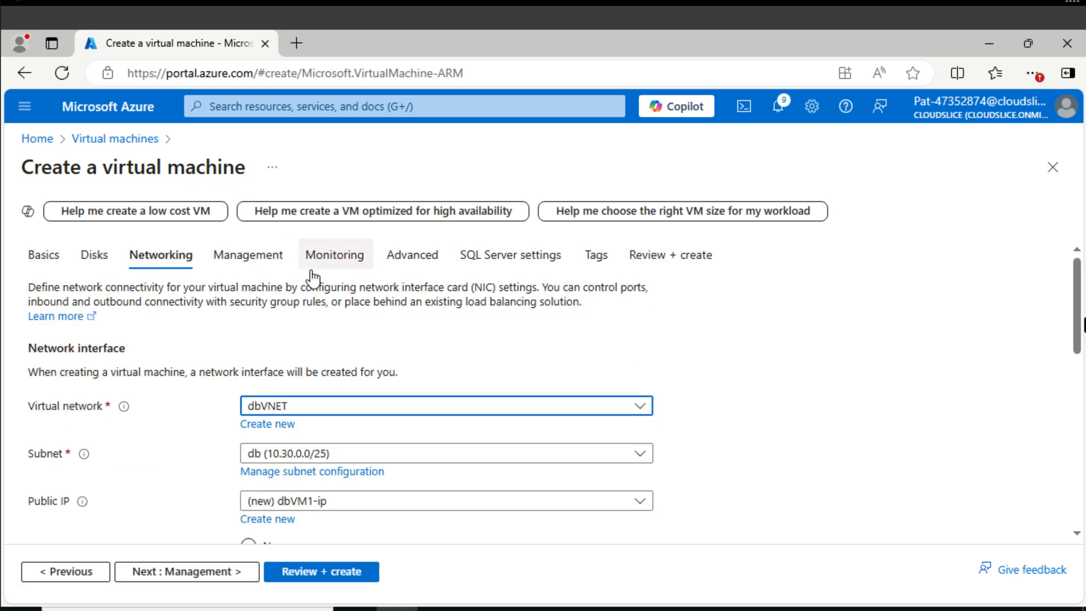
pyautogui.click(339, 272)
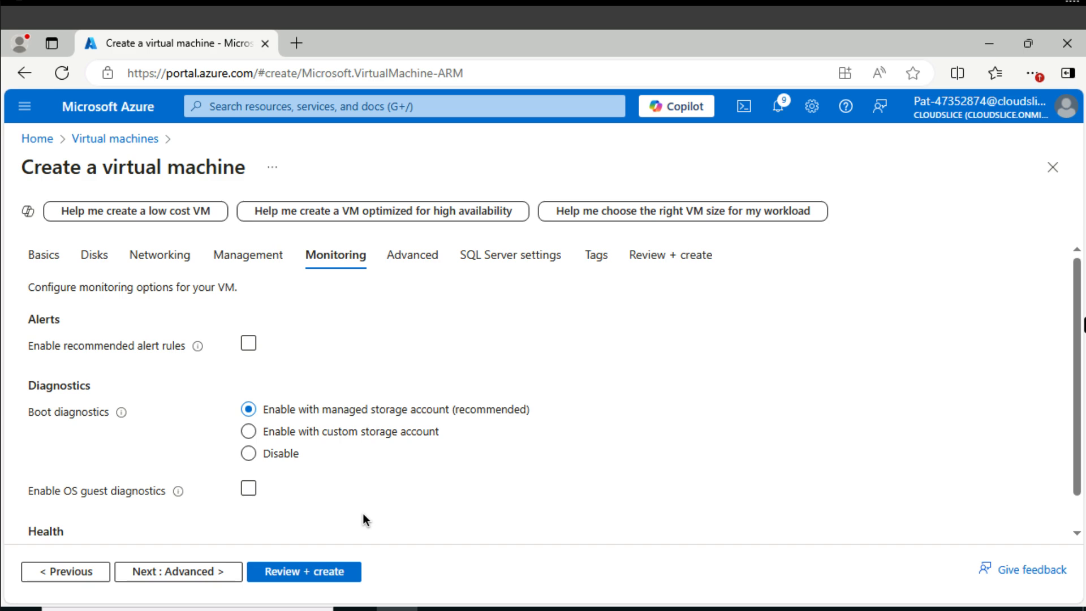
pyautogui.click(248, 455)
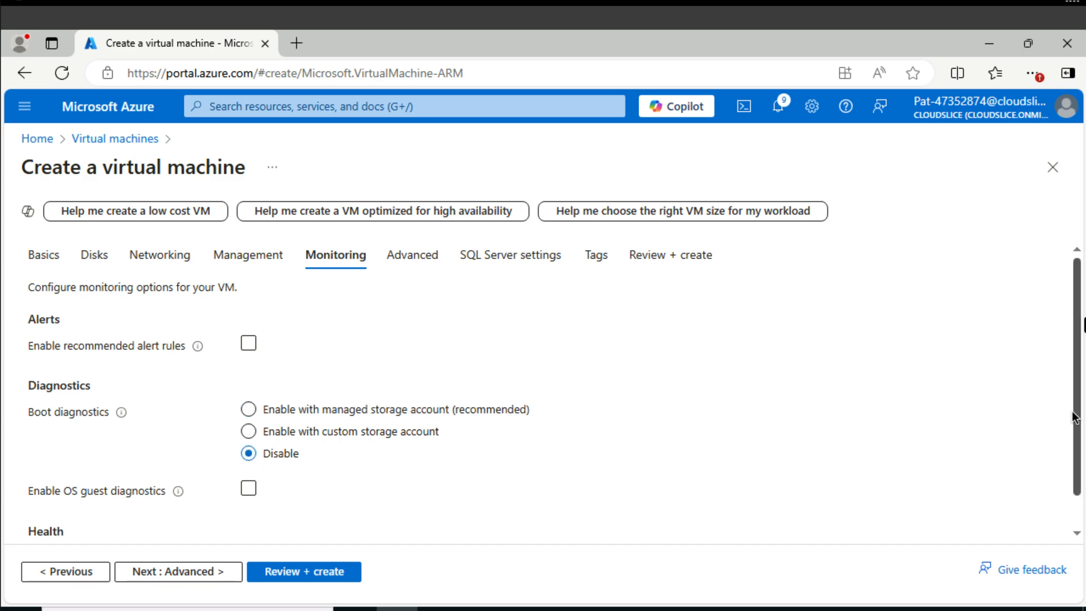
# Enable SQL Authentication in the SQL Server settings of dbVM1 and create the virtual machine.
pyautogui.click(516, 258)
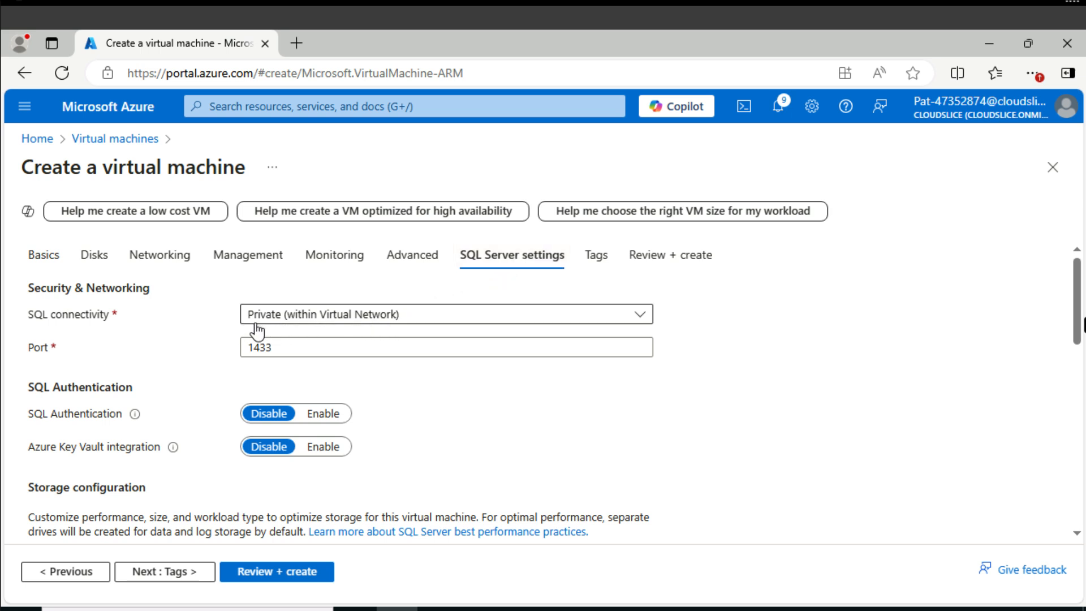
pyautogui.moveTo(112, 419)
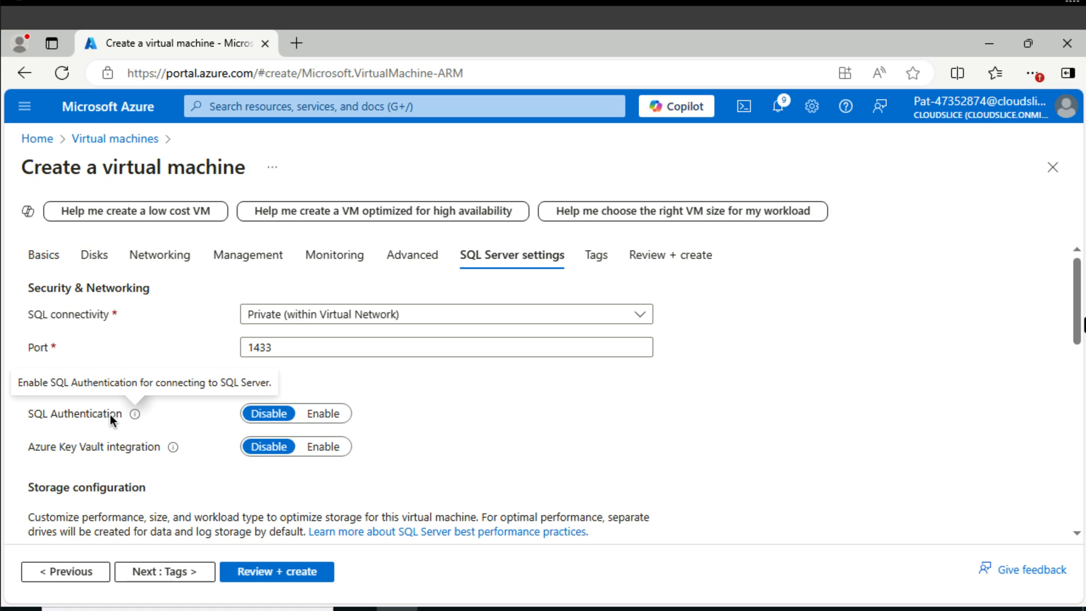
pyautogui.click(338, 418)
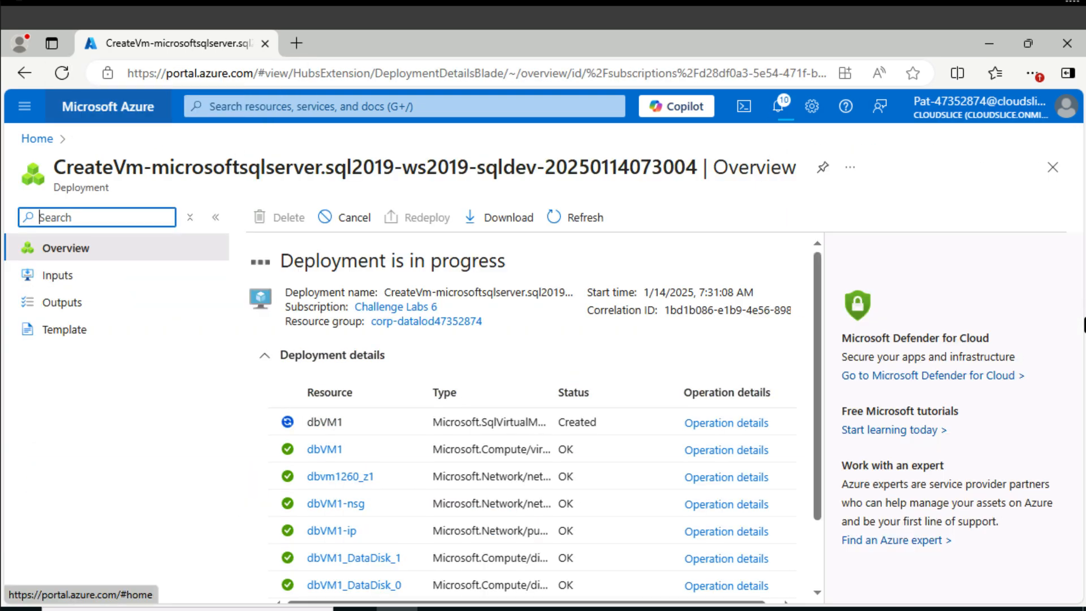
# Search the portal for nsg and open the network security group appVM1-nsg.
pyautogui.click(424, 107)
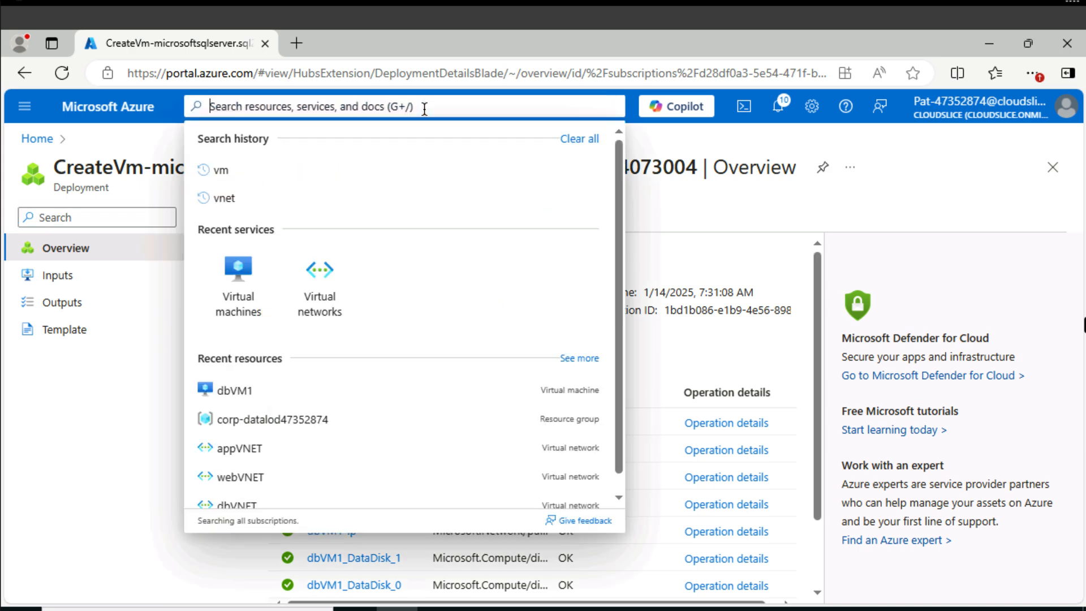
pyautogui.write('nsg')
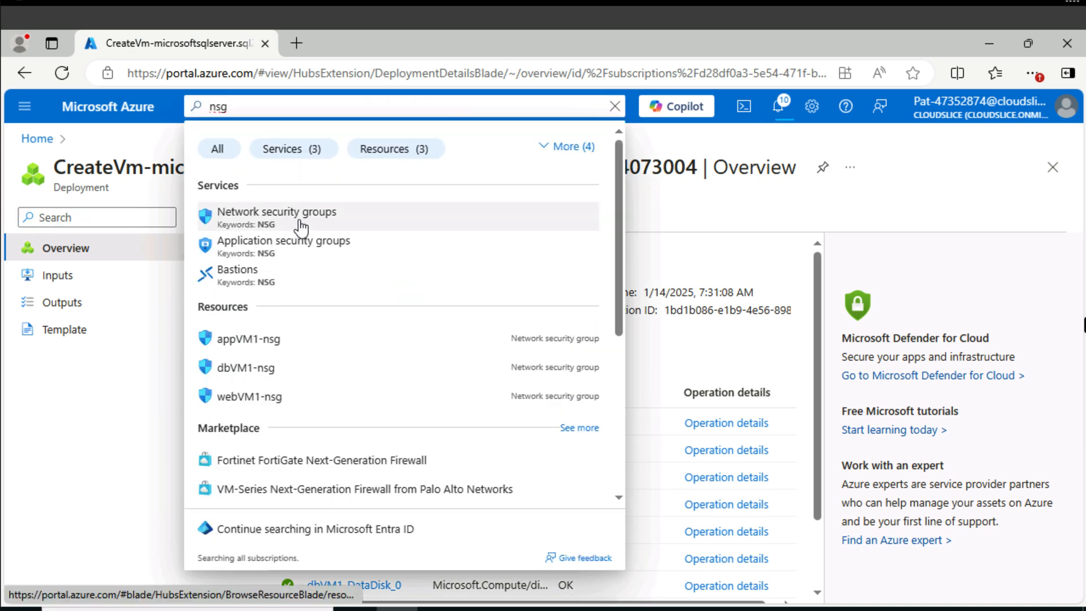
pyautogui.click(281, 341)
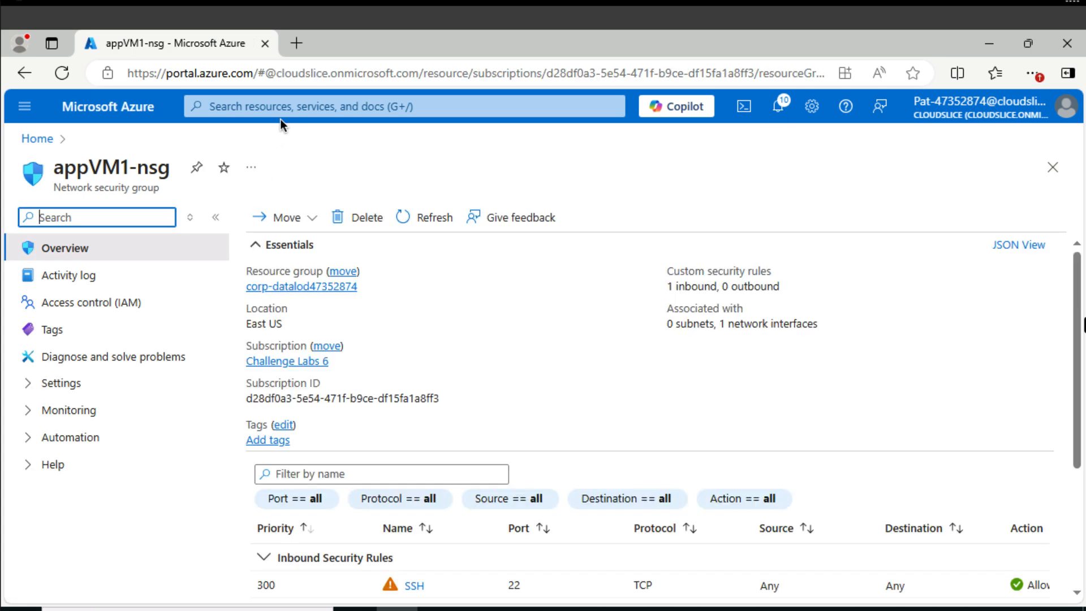
# Search the portal for web, open the network security group webVM1-nsg and display its inbound security rules.
pyautogui.click(280, 107)
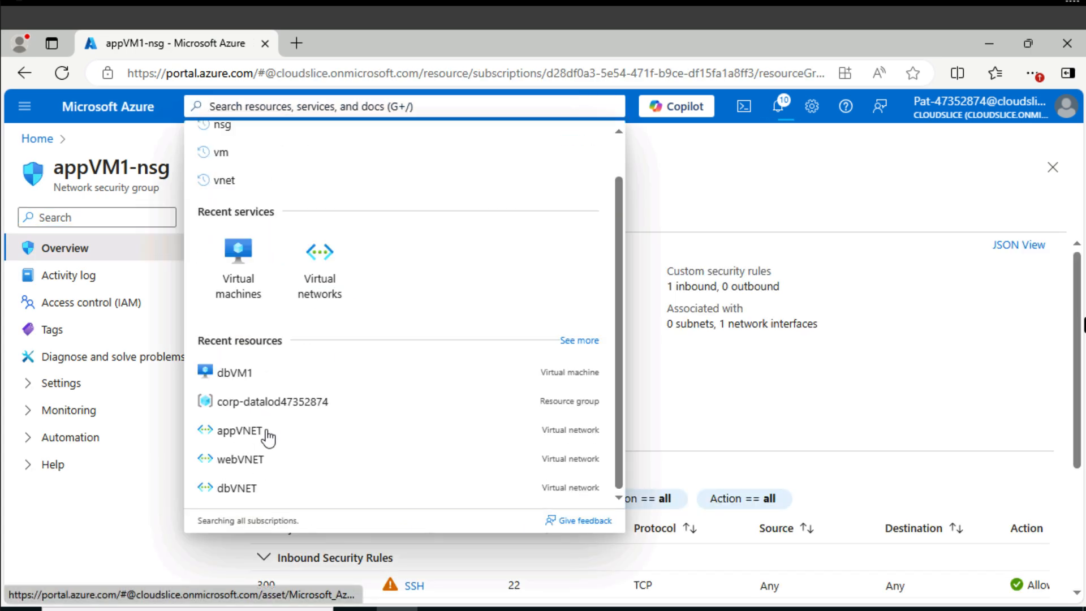
pyautogui.scroll(1, 267, 437)
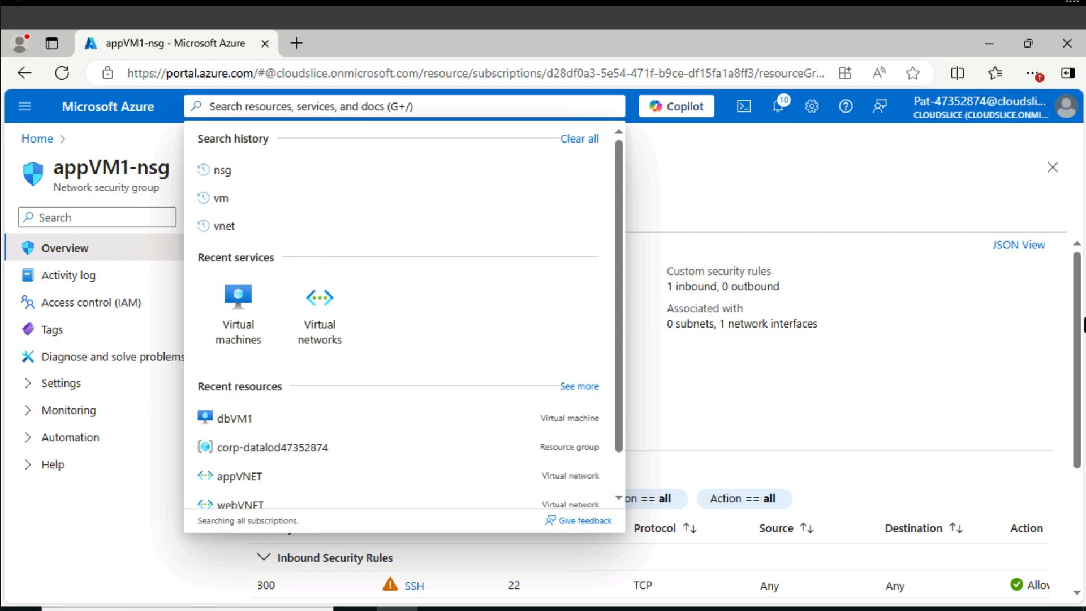
pyautogui.write('web')
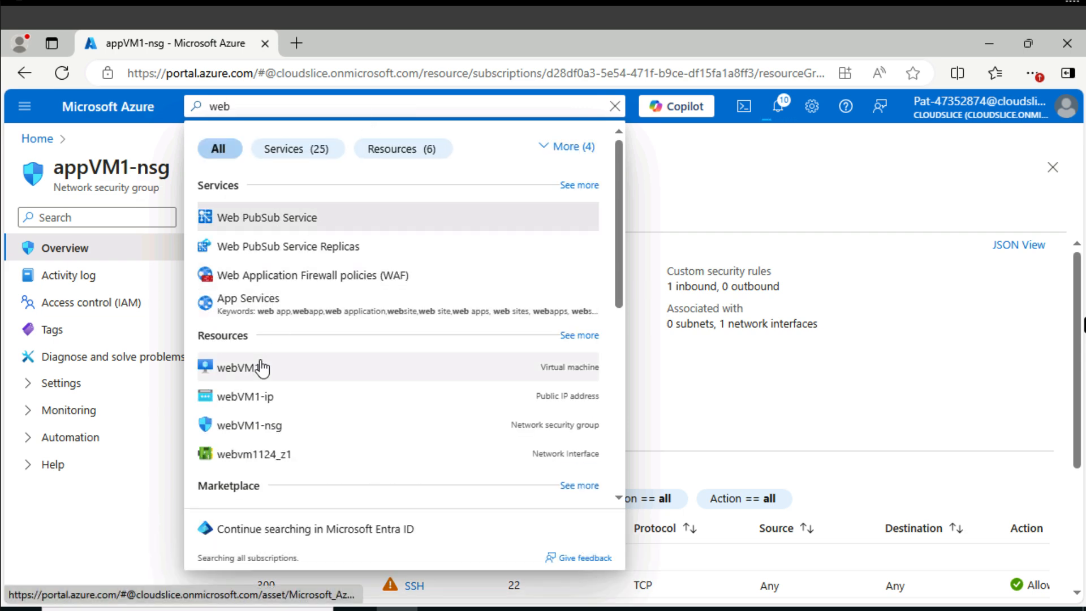
pyautogui.click(259, 429)
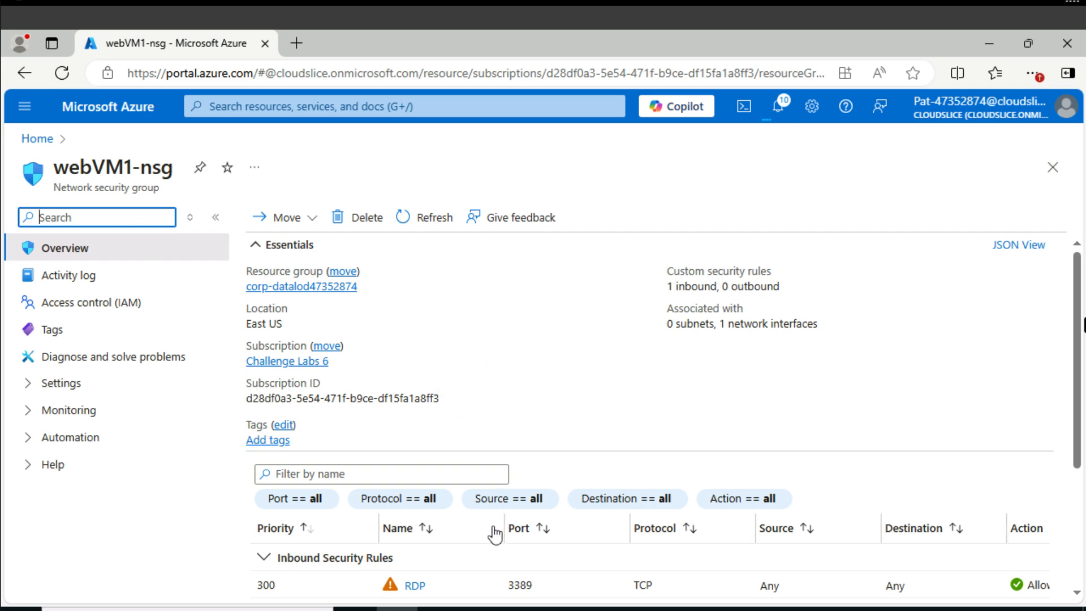
pyautogui.scroll(-3, 492, 525)
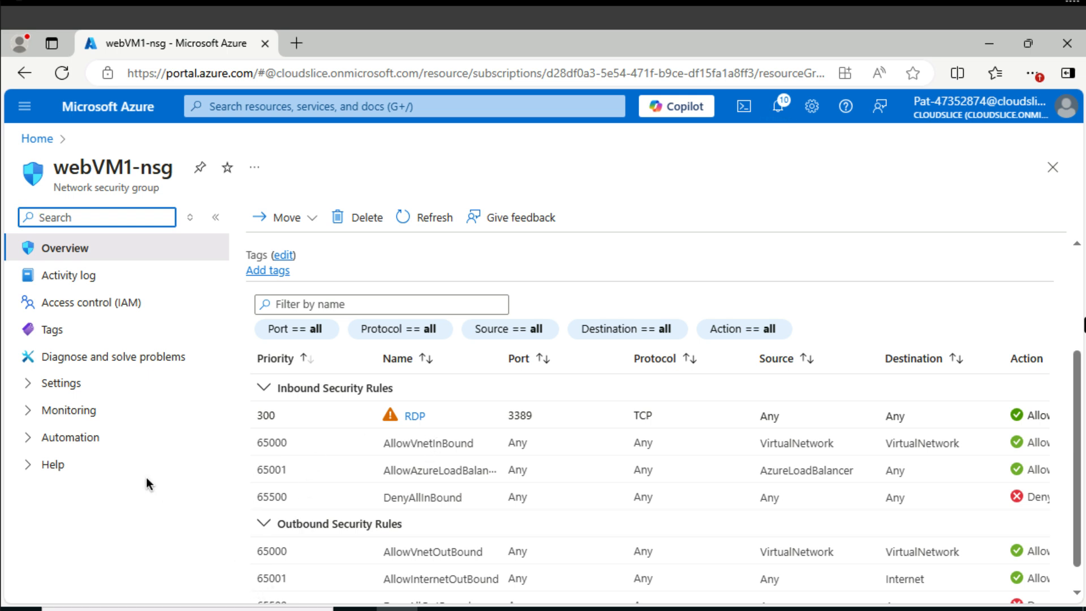
pyautogui.click(78, 385)
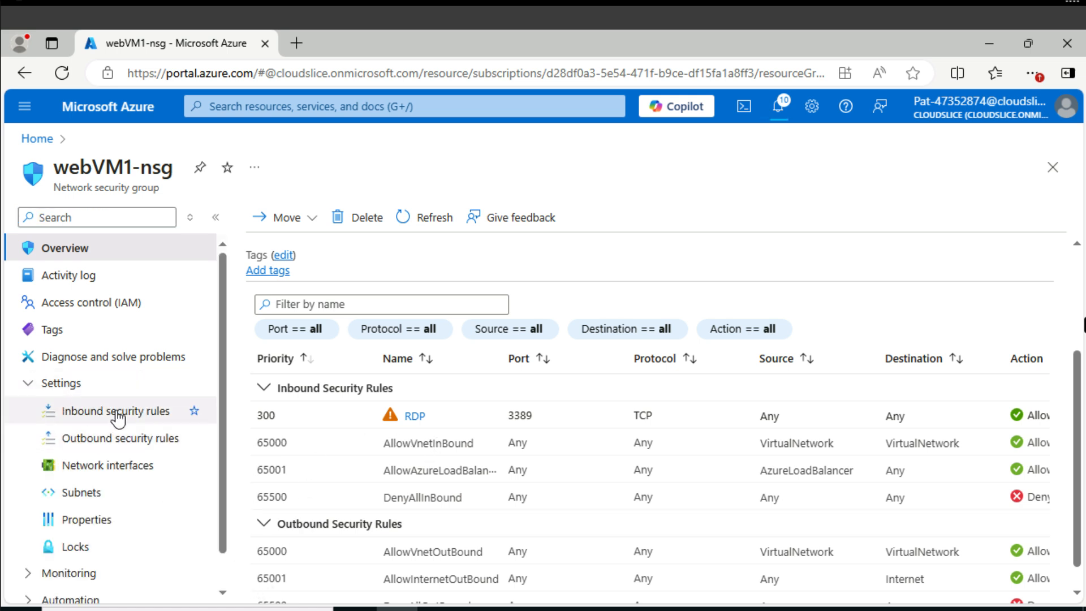
pyautogui.click(118, 419)
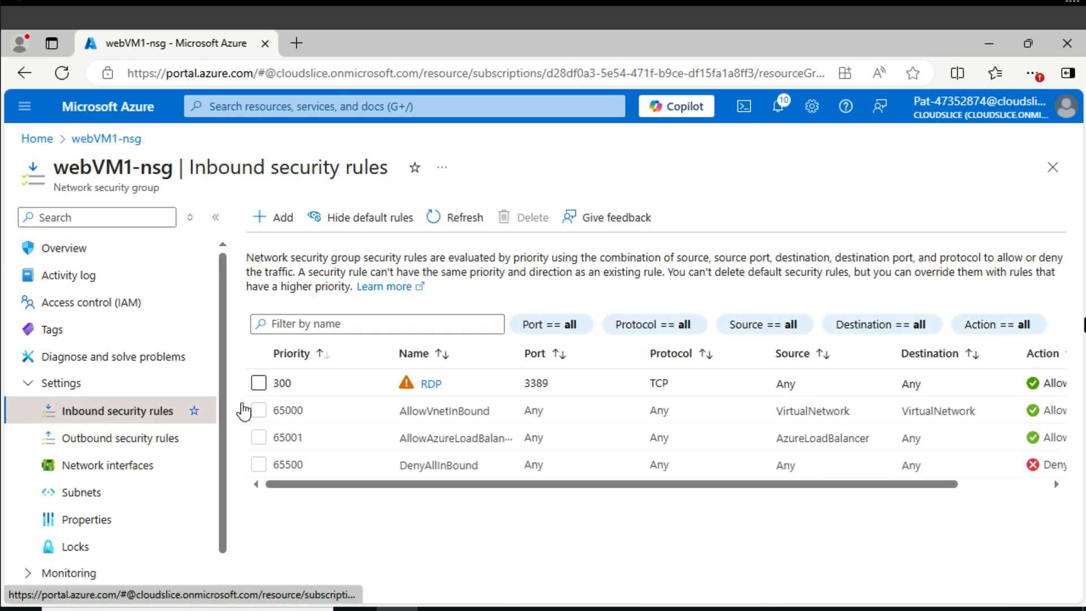
# Add an inbound security rule named AllowAllWeb to webVM1-nsg with destination port ranges 80,443.
pyautogui.click(284, 221)
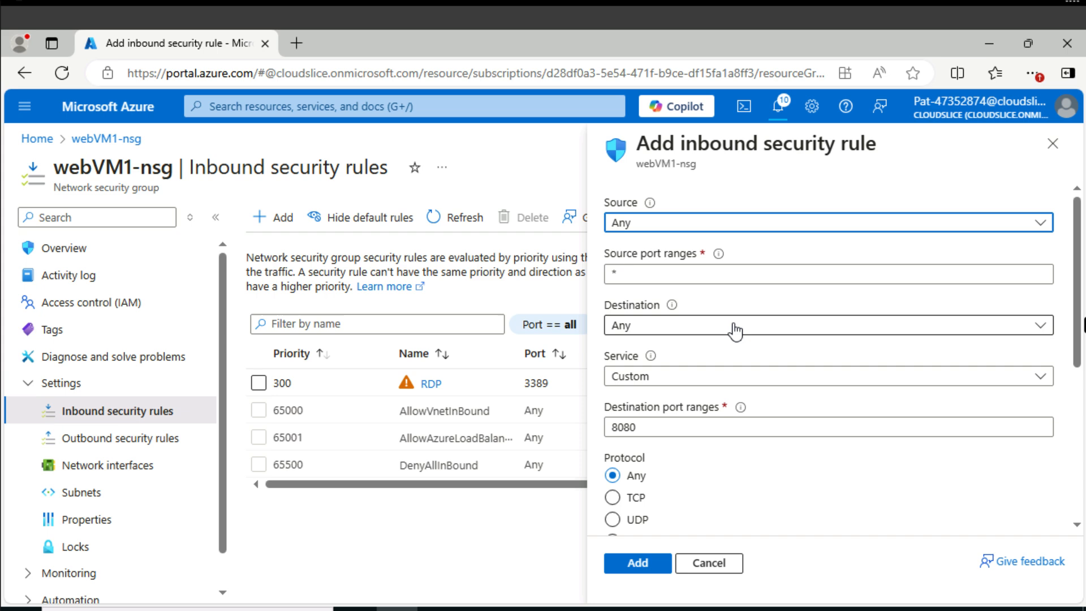
pyautogui.doubleClick(649, 425)
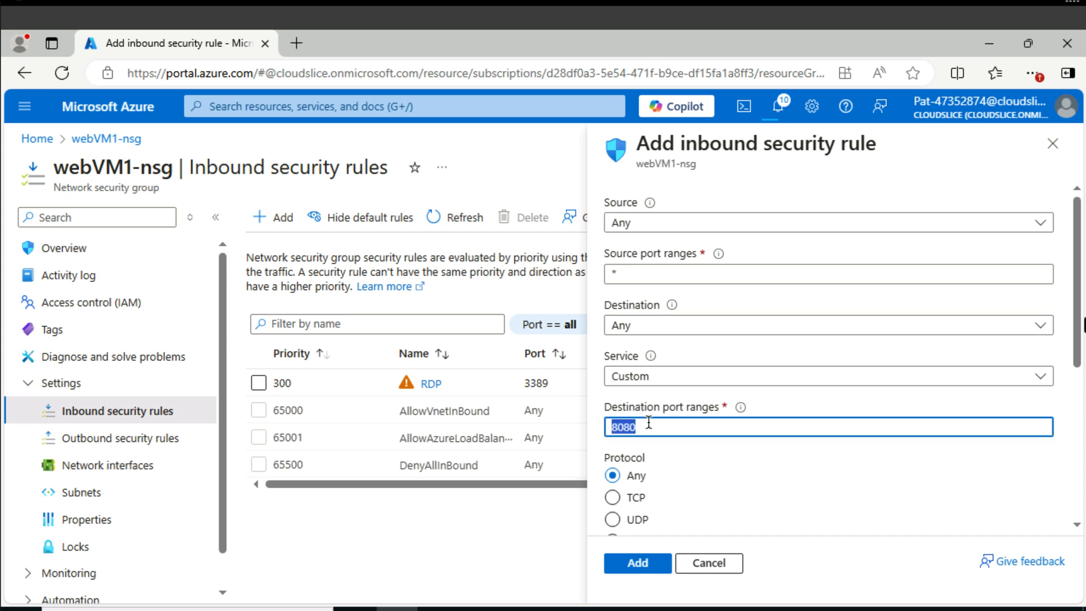
pyautogui.write('80')
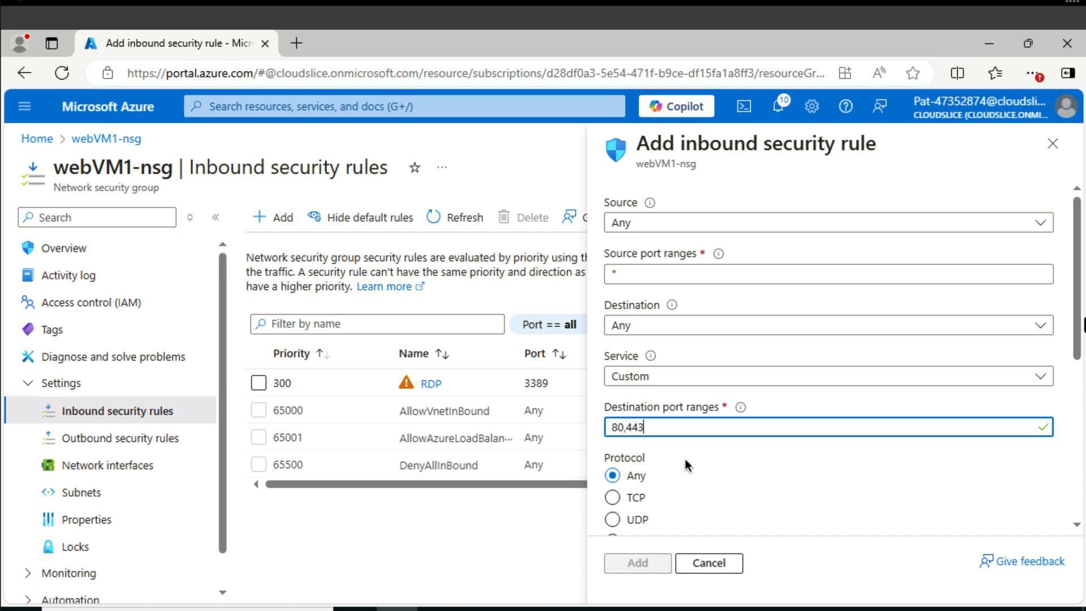
pyautogui.scroll(-5, 686, 465)
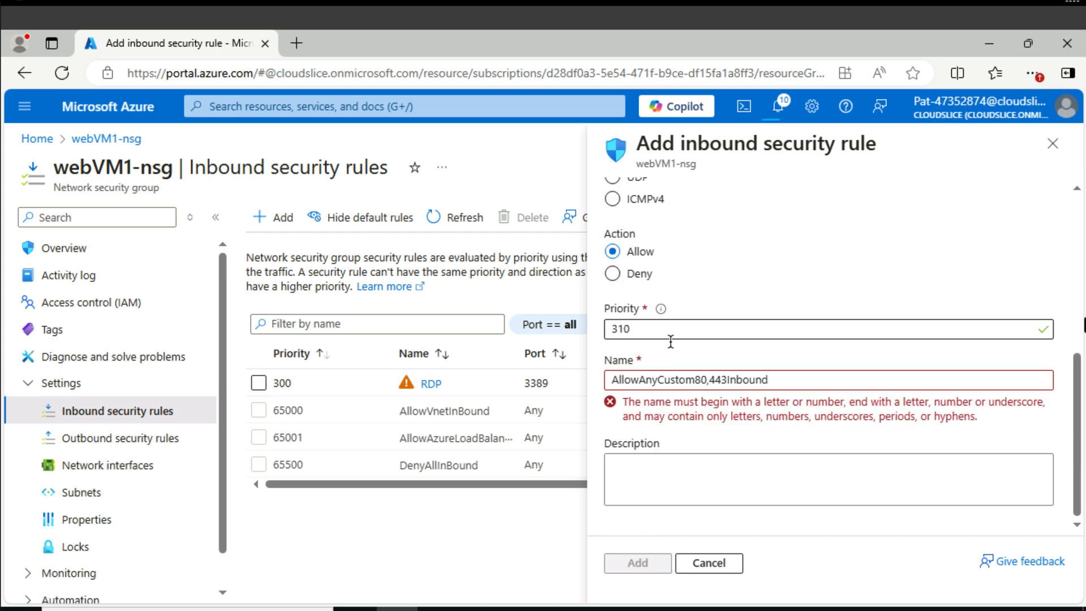
pyautogui.tripleClick(694, 380)
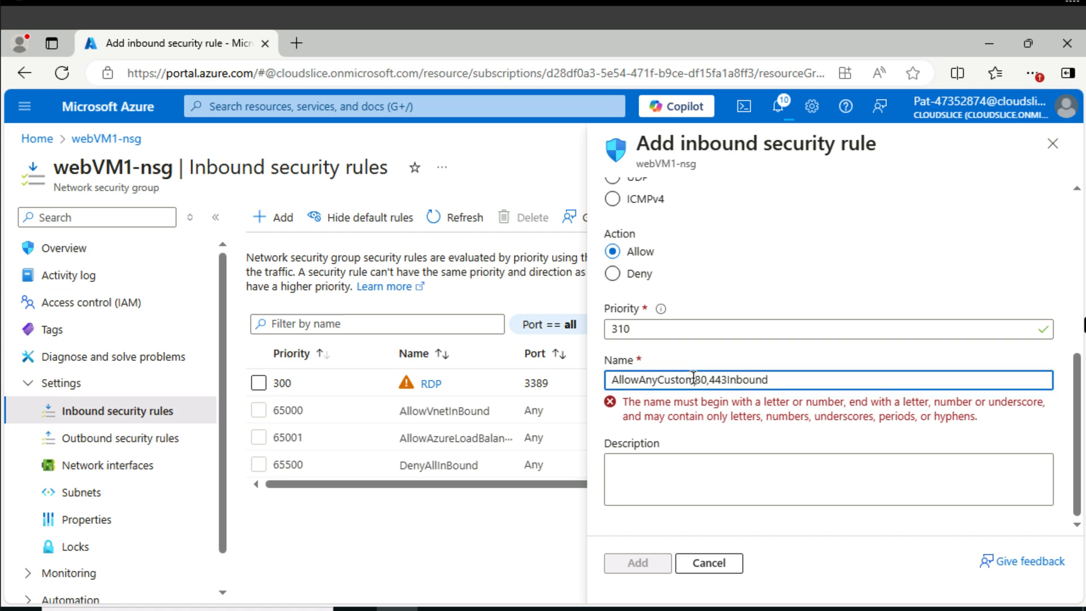
pyautogui.write('AllowAllWeb')
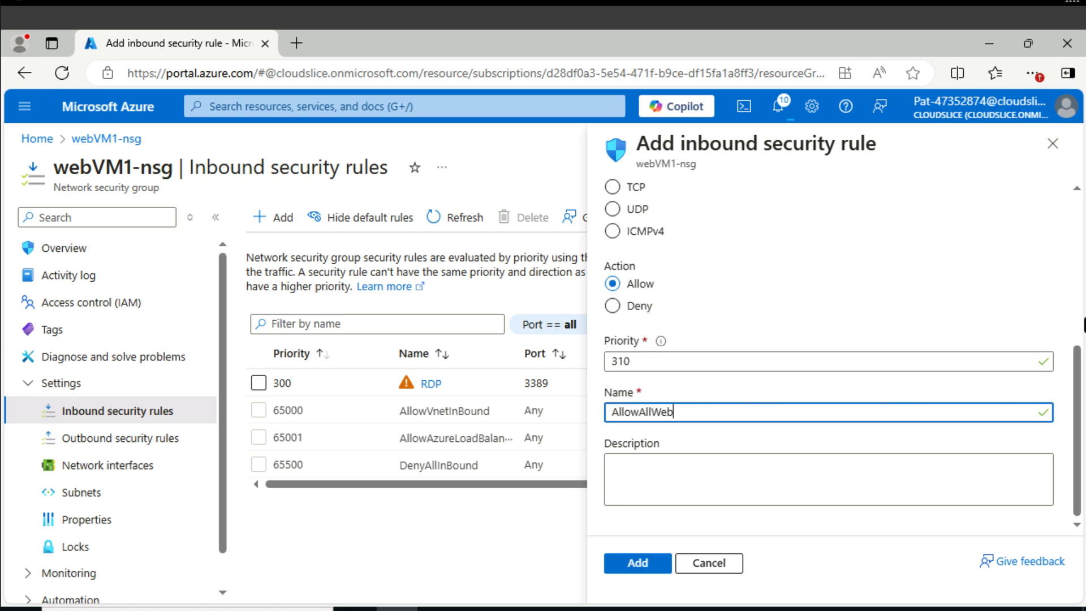
pyautogui.click(648, 566)
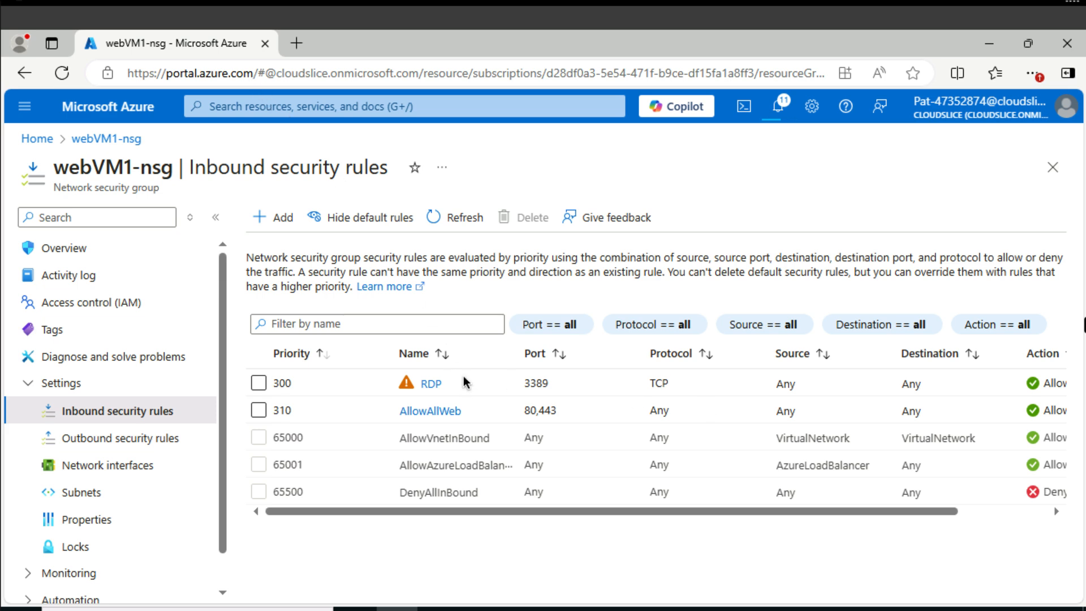
# Search the portal for web, open the virtual machine webVM1 and go to its connection options.
pyautogui.click(270, 109)
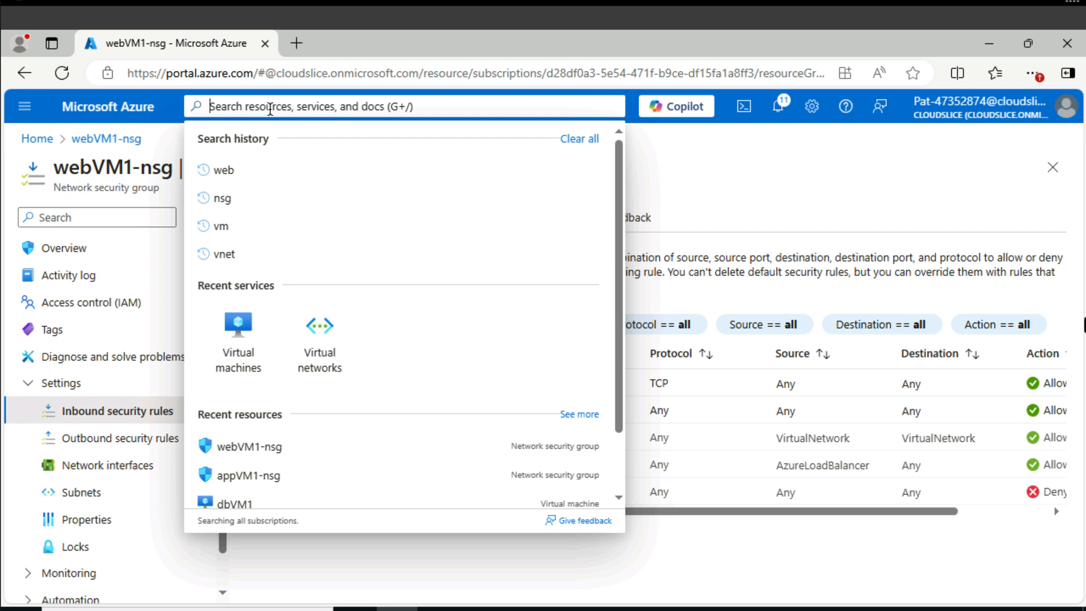
pyautogui.write('web')
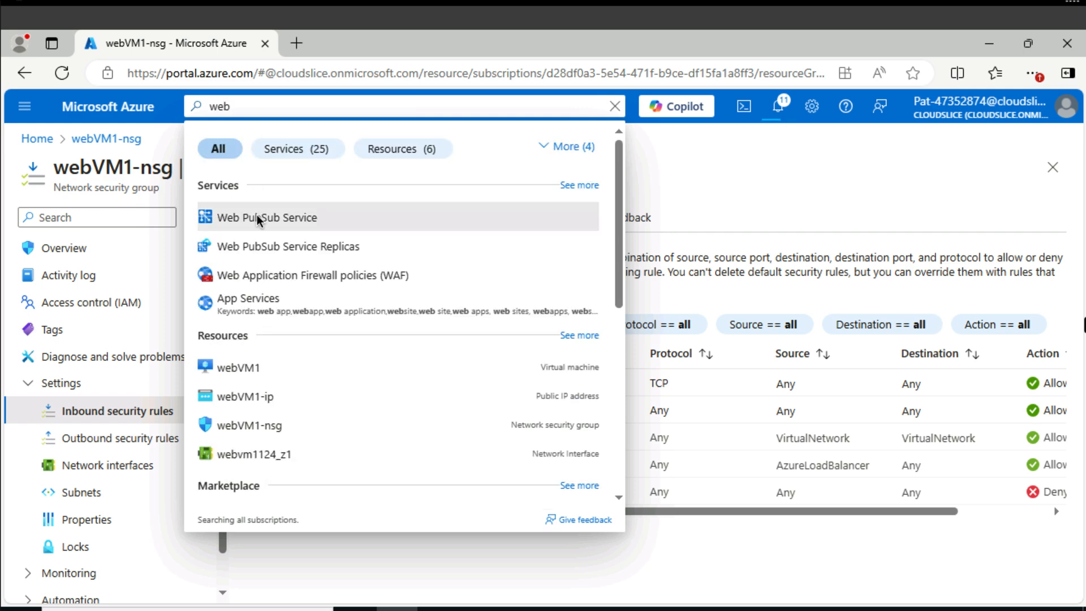
pyautogui.click(238, 368)
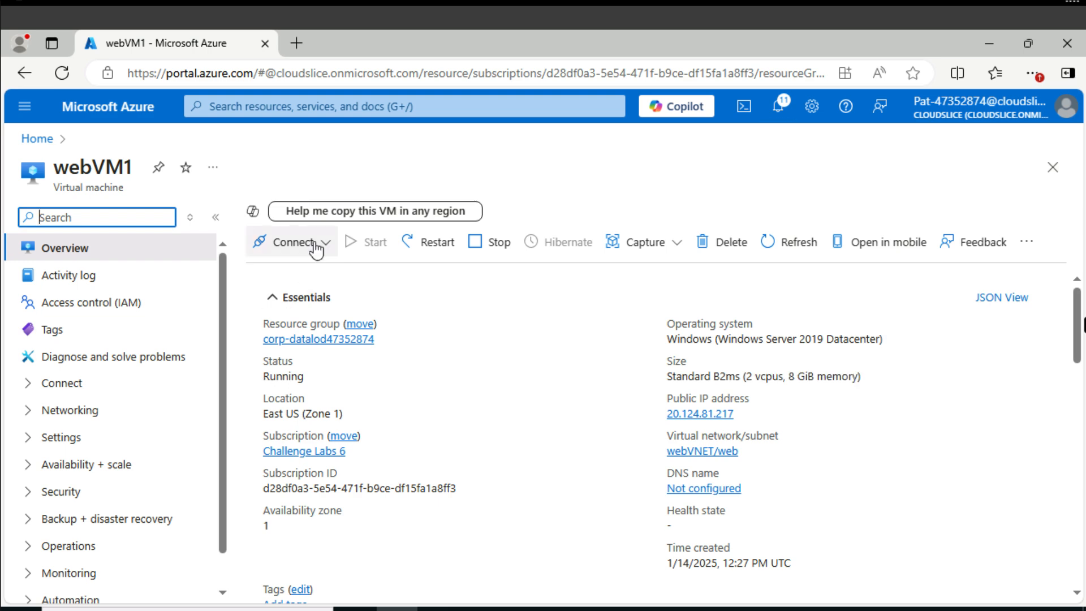
pyautogui.click(292, 244)
pyautogui.click(288, 272)
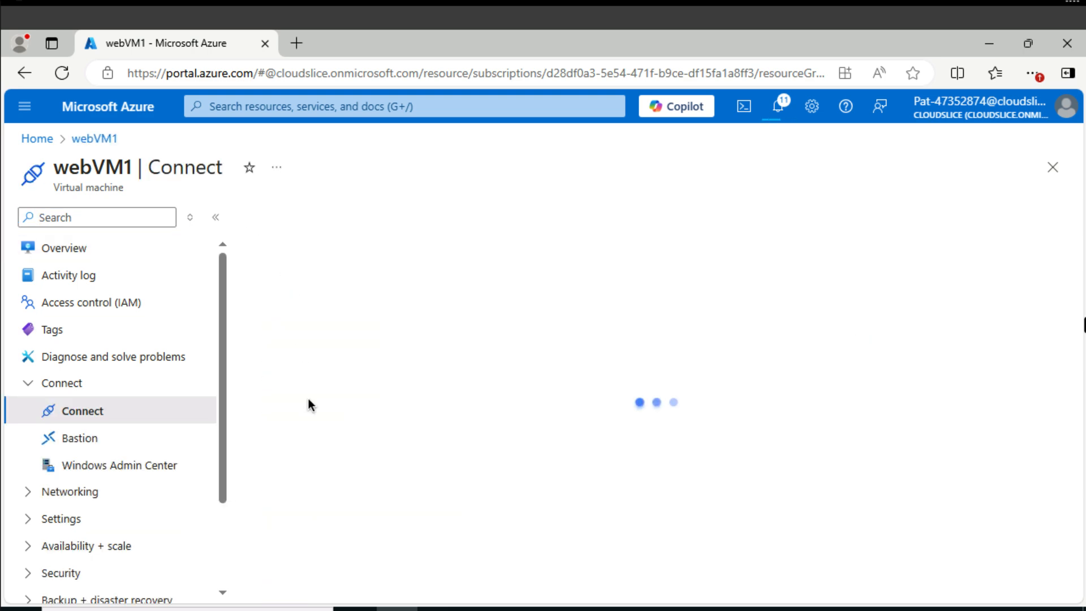
# Download the native RDP file for webVM1, keep it despite the warning and open it to start the remote session.
pyautogui.scroll(-3, 317, 463)
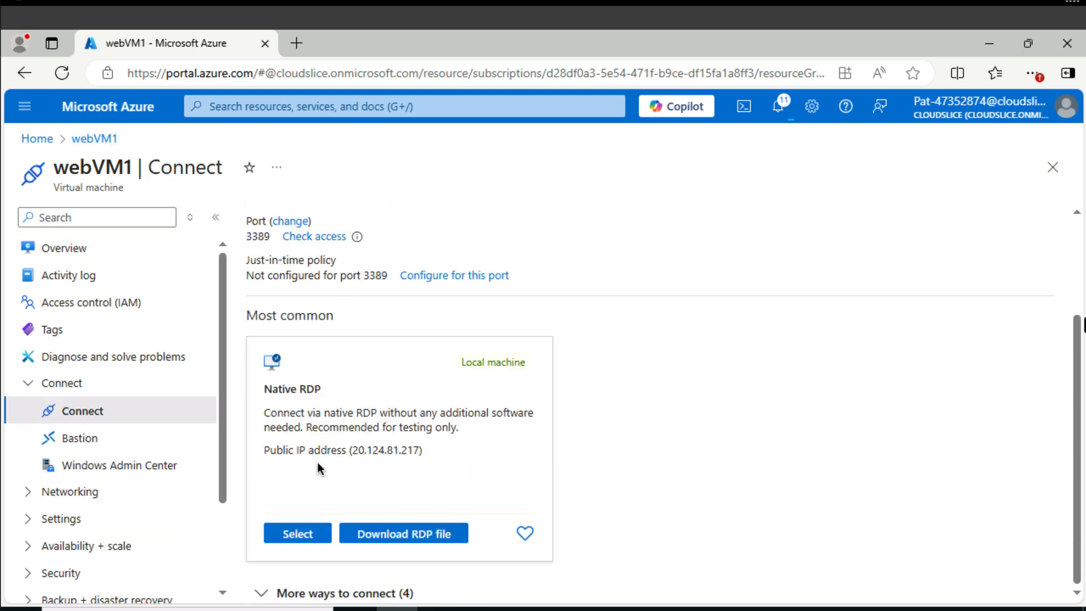
pyautogui.click(397, 540)
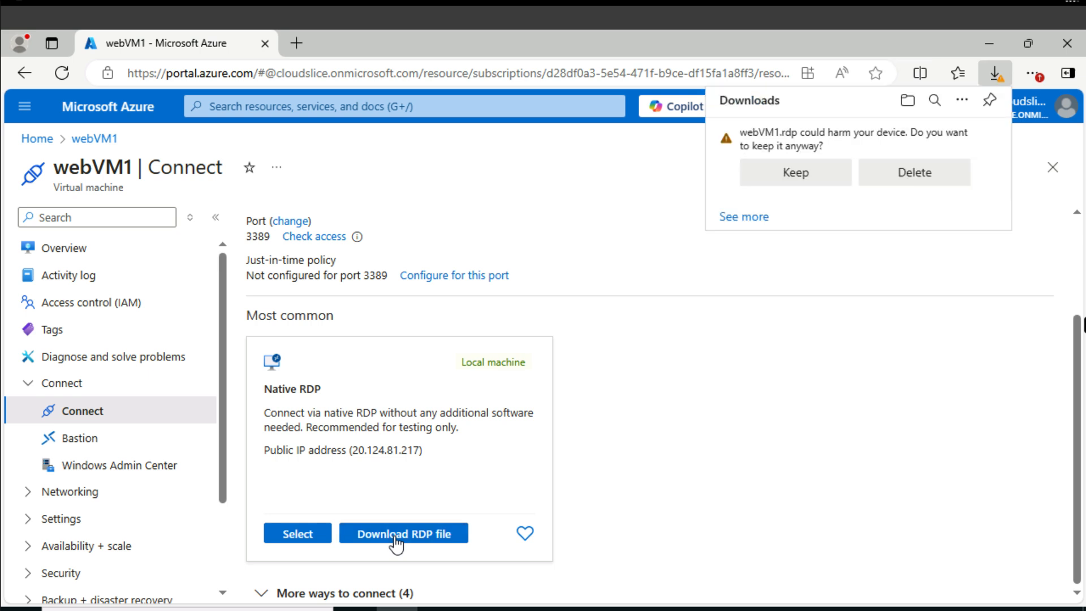
pyautogui.click(813, 173)
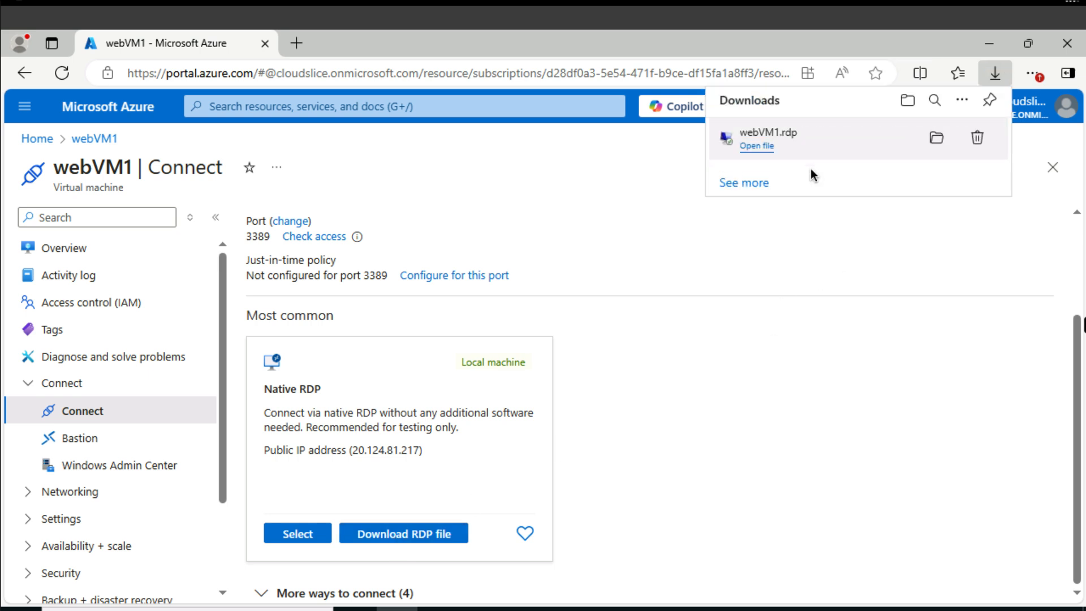
pyautogui.click(757, 147)
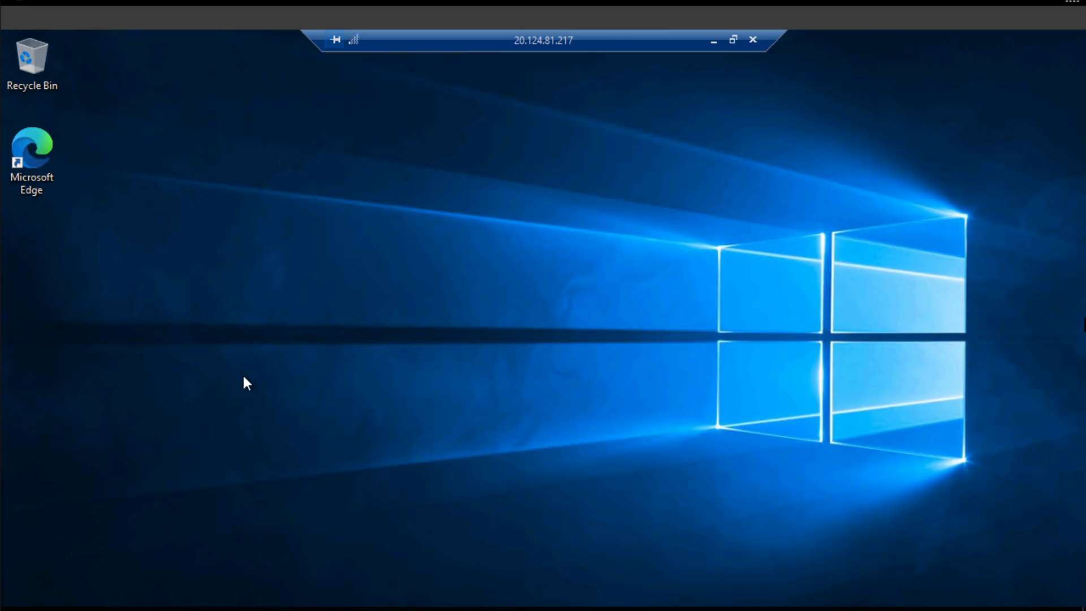
# Open Windows PowerShell on the remote desktop of webVM1.
pyautogui.click(20, 609)
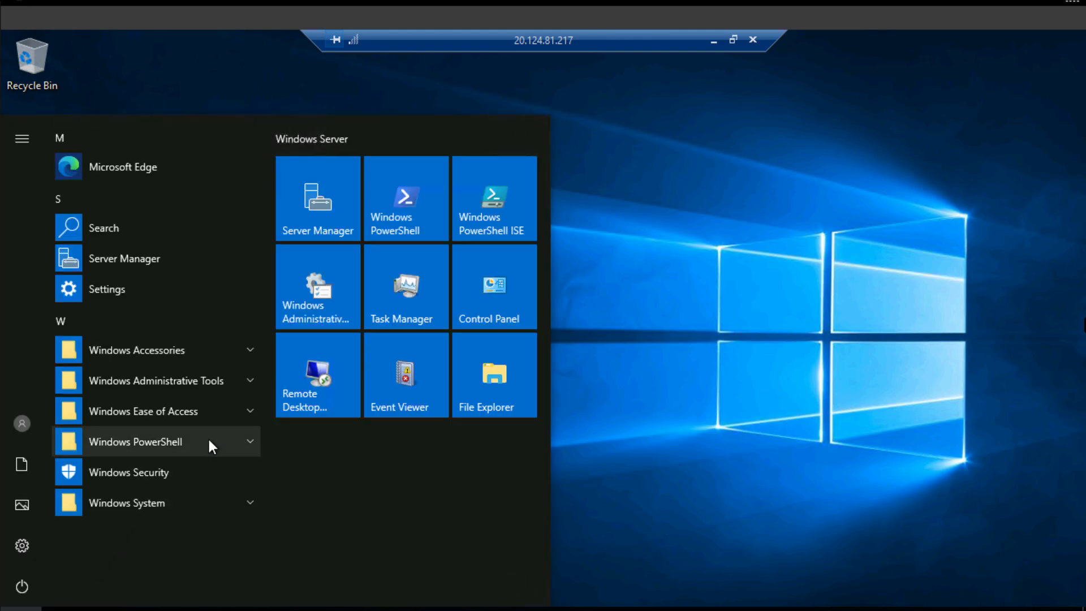
pyautogui.click(208, 441)
pyautogui.click(165, 472)
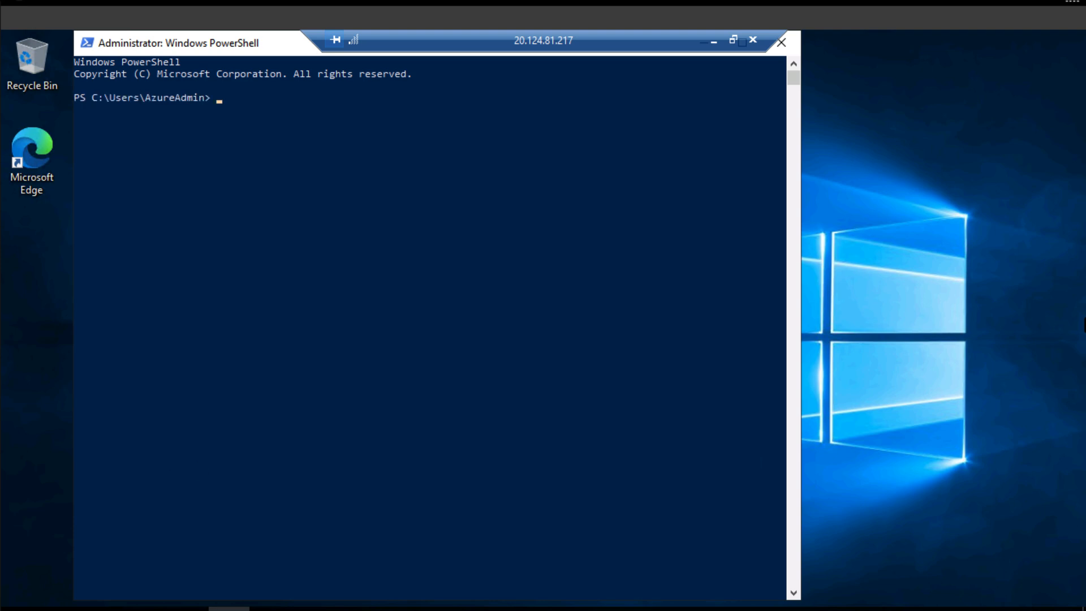
# Install the web server role on webVM1 by running Install-WindowsFeature web-server -IncludeAllSubFeature.
pyautogui.write('Install-WindowsFeature')
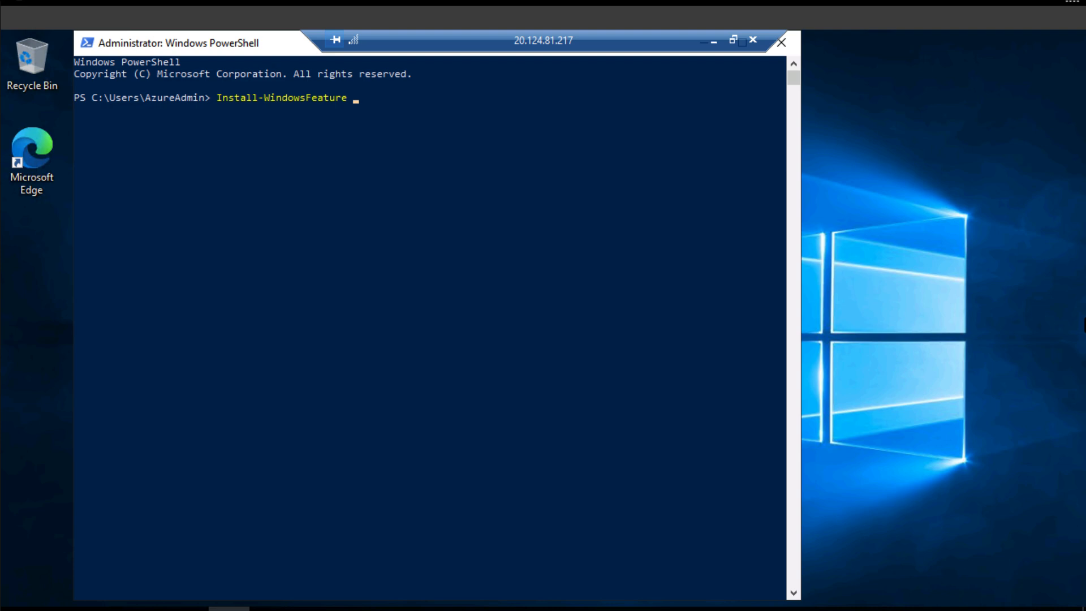
pyautogui.write('web/ser')
pyautogui.press('BackSpace')
pyautogui.press('BackSpace')
pyautogui.press('BackSpace')
pyautogui.press('BackSpace')
pyautogui.press('BackSpace')
pyautogui.write('-')
pyautogui.write('b0')
pyautogui.press('BackSpace')
pyautogui.write('-server -Incl')
pyautogui.press('Tab')
pyautogui.write('ude')
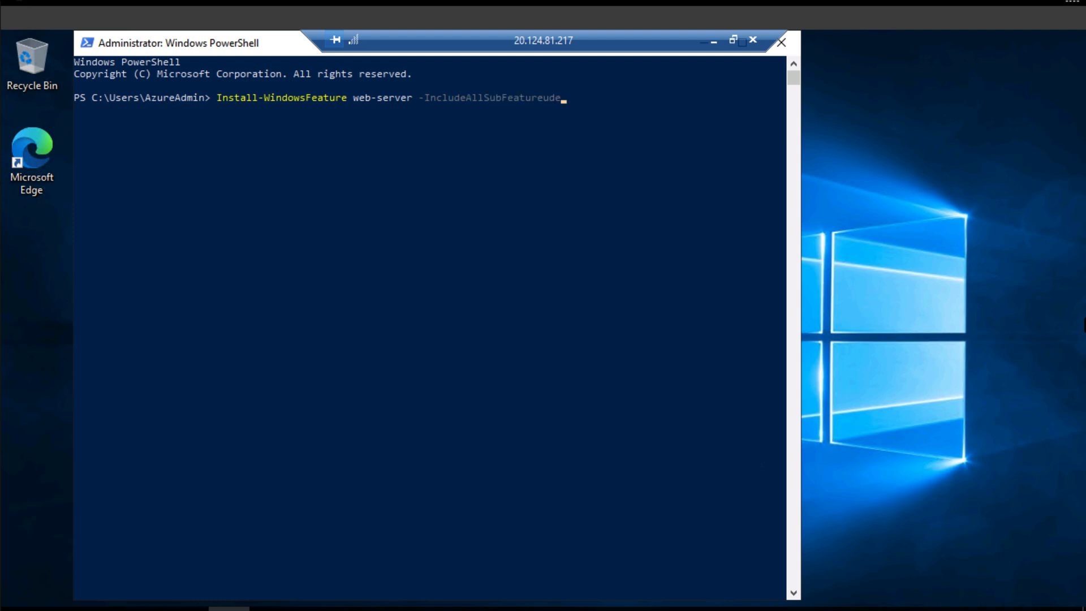
pyautogui.press('BackSpace')
pyautogui.press('BackSpace')
pyautogui.press('BackSpace')
pyautogui.press('Return')
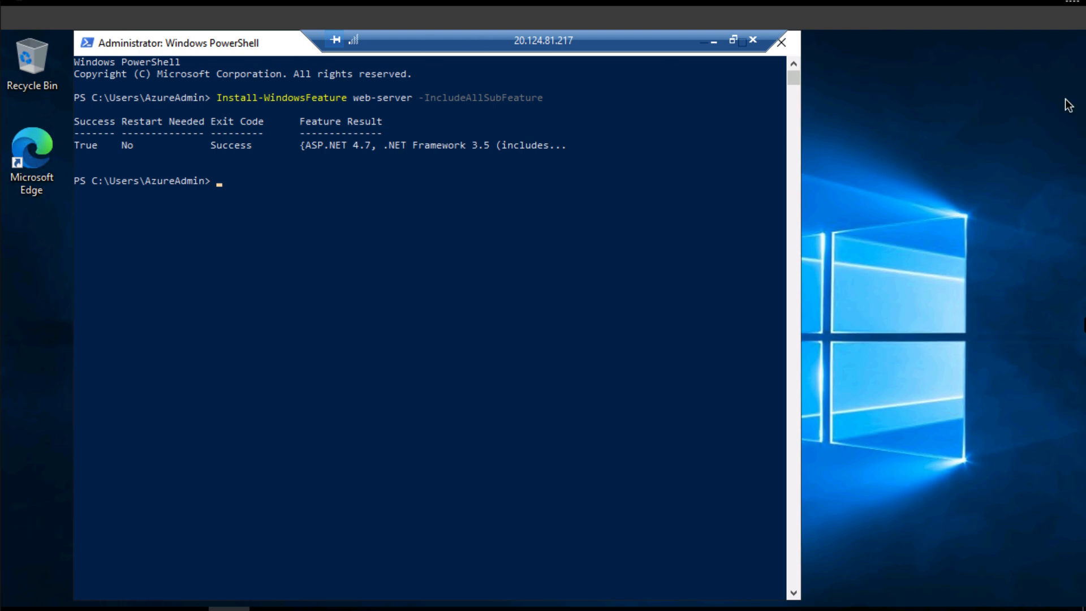
# Disconnect the remote session and copy the public IP address of webVM1 from its overview in the portal.
pyautogui.click(753, 43)
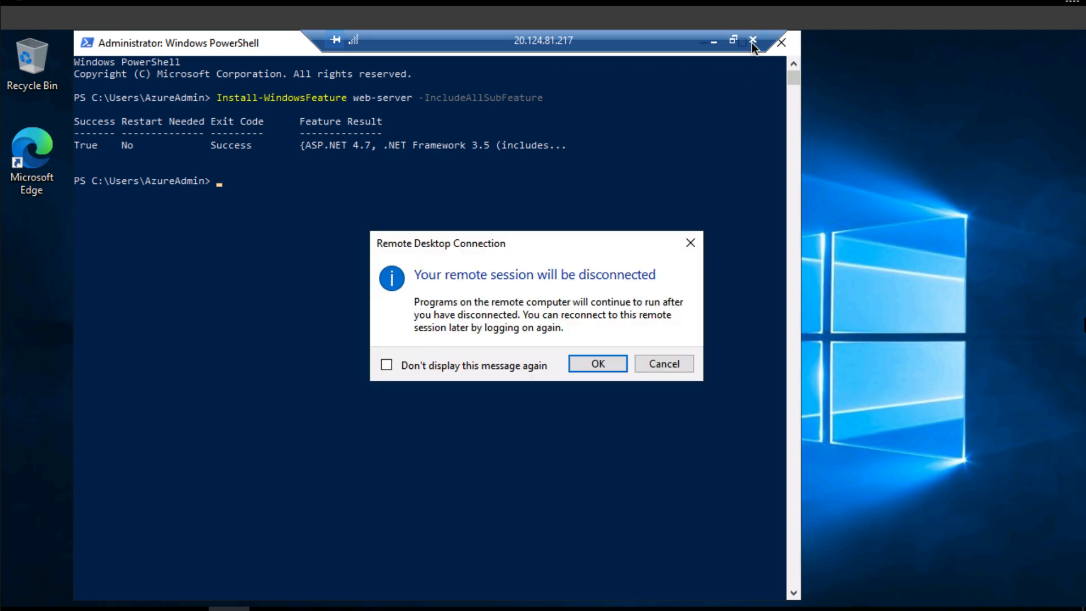
pyautogui.click(598, 364)
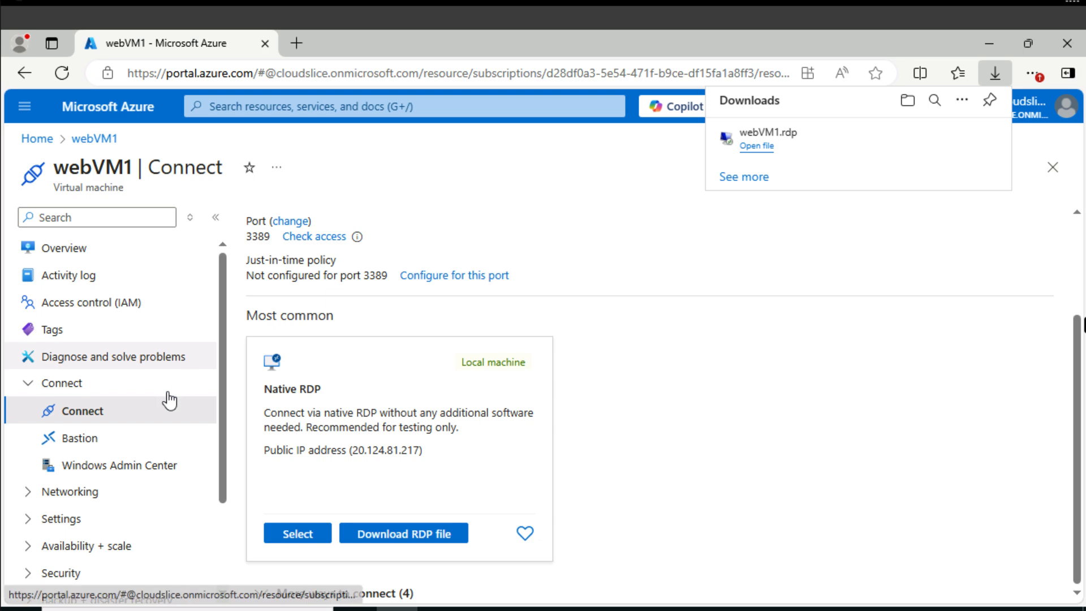
pyautogui.click(105, 252)
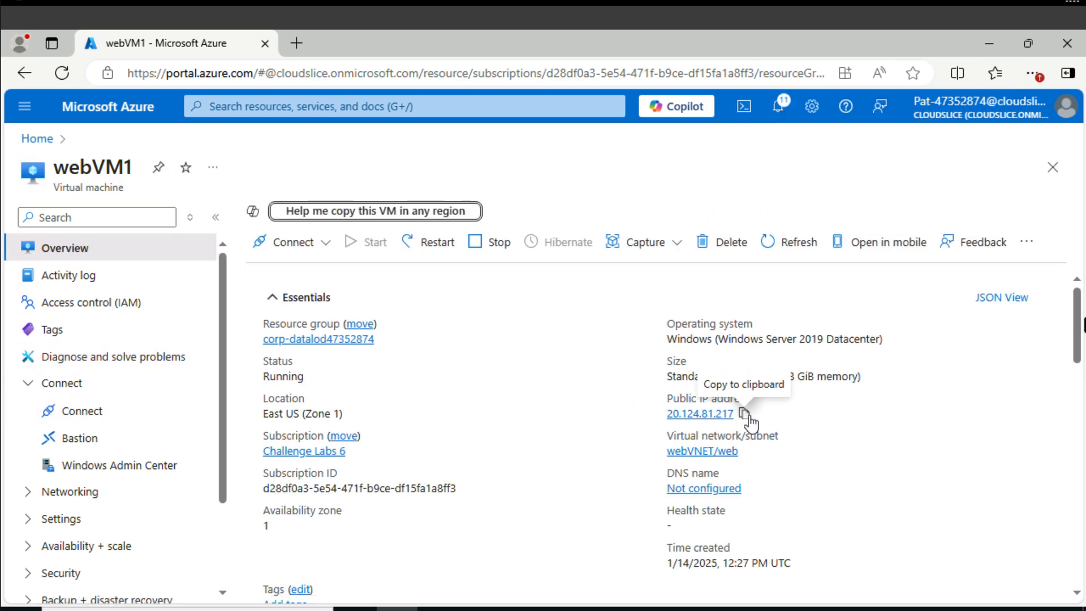
pyautogui.click(748, 419)
# Open 20.124.81.217 in a new browser tab to test the web server, and accept the default home page settings.
pyautogui.click(297, 44)
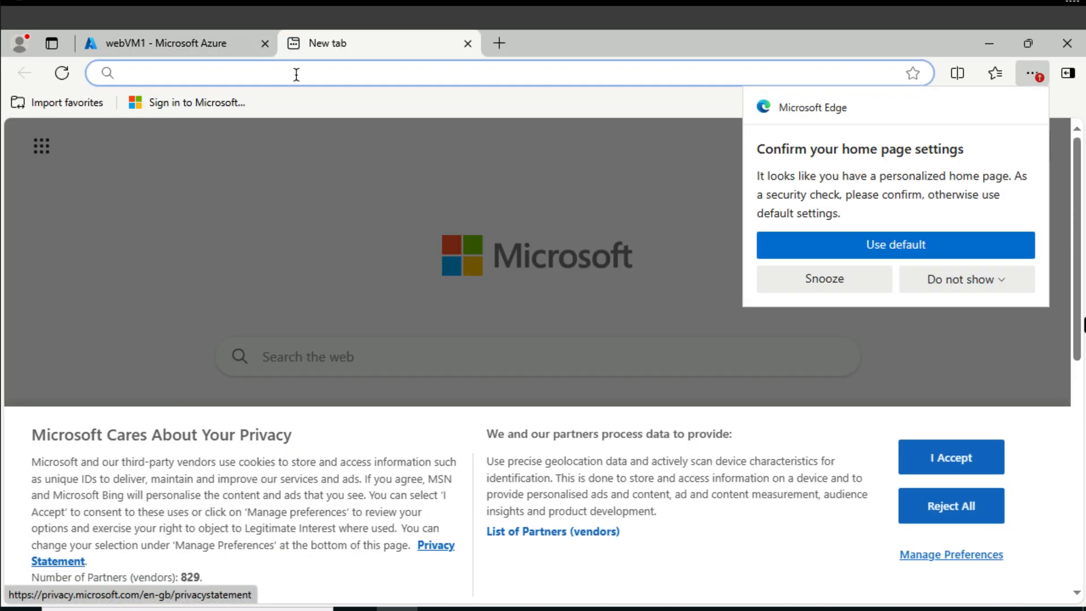
pyautogui.press('super+v')
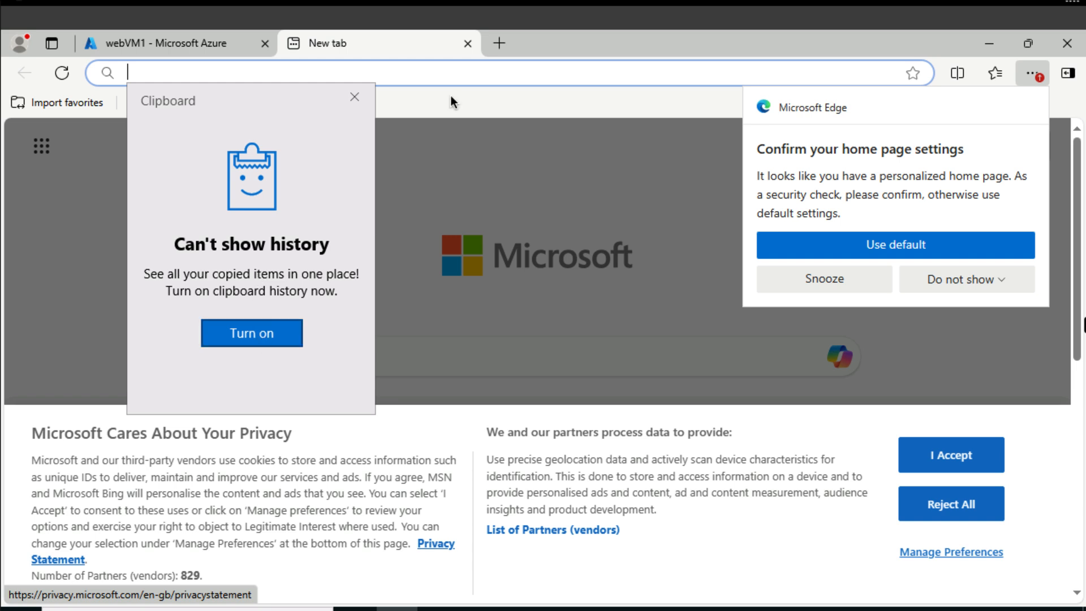
pyautogui.press('Escape')
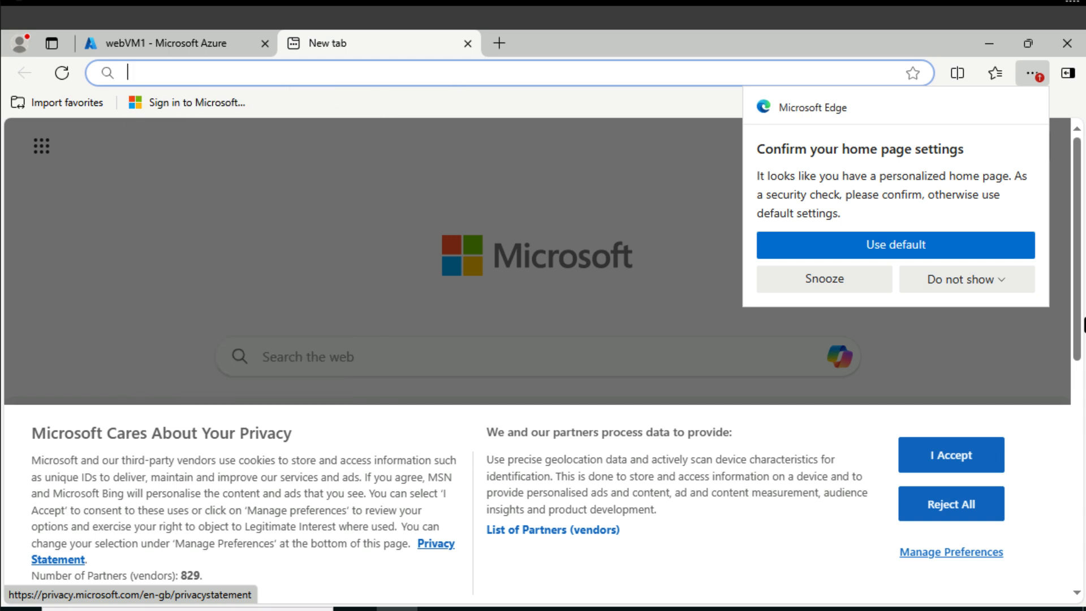
pyautogui.write('20.124.8')
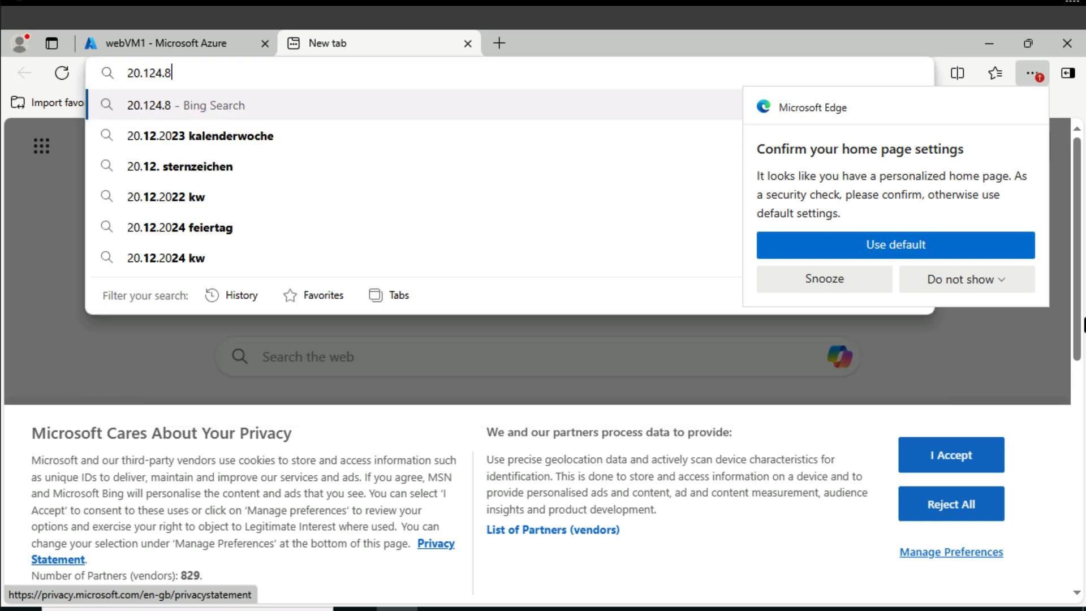
pyautogui.write('1.217')
pyautogui.press('Return')
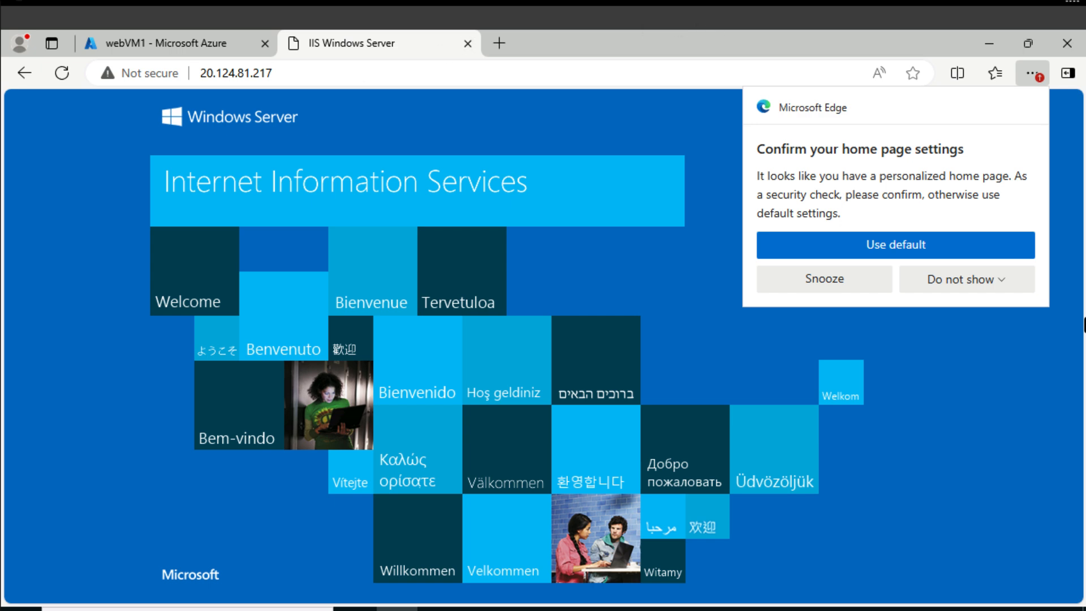
pyautogui.click(959, 246)
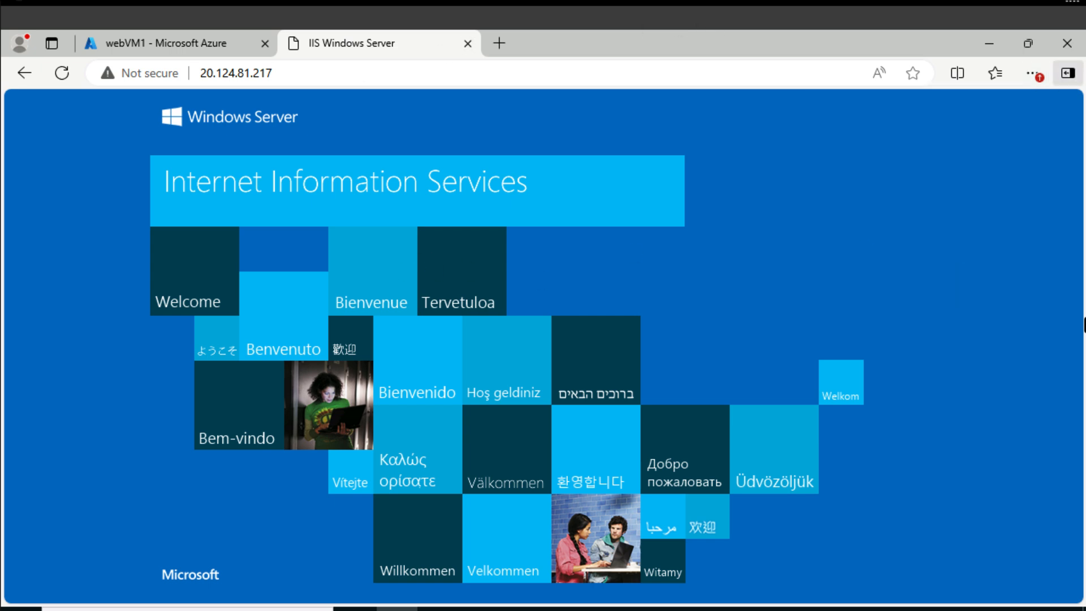